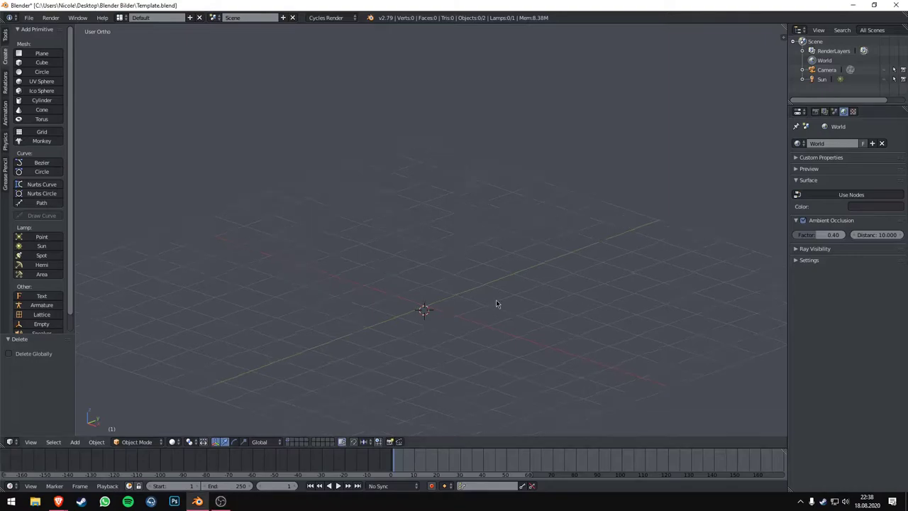
Step: Add a cube, shrink it down and frame it in the view
{"action": "scroll", "coordinate": [497, 304], "scroll_direction": "up", "scroll_amount": 3}
{"action": "key", "text": "shift+a"}
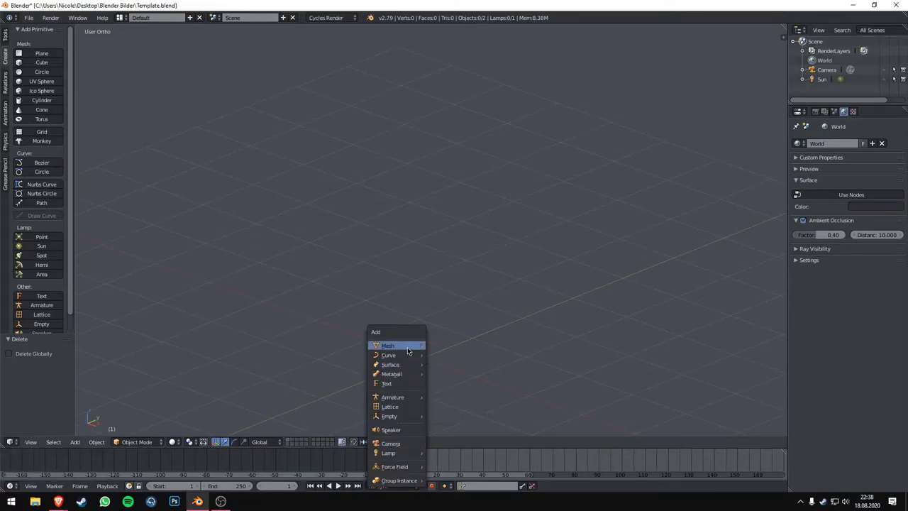
{"action": "left_click", "coordinate": [454, 356]}
{"action": "key", "text": "s"}
{"action": "left_click", "coordinate": [413, 282]}
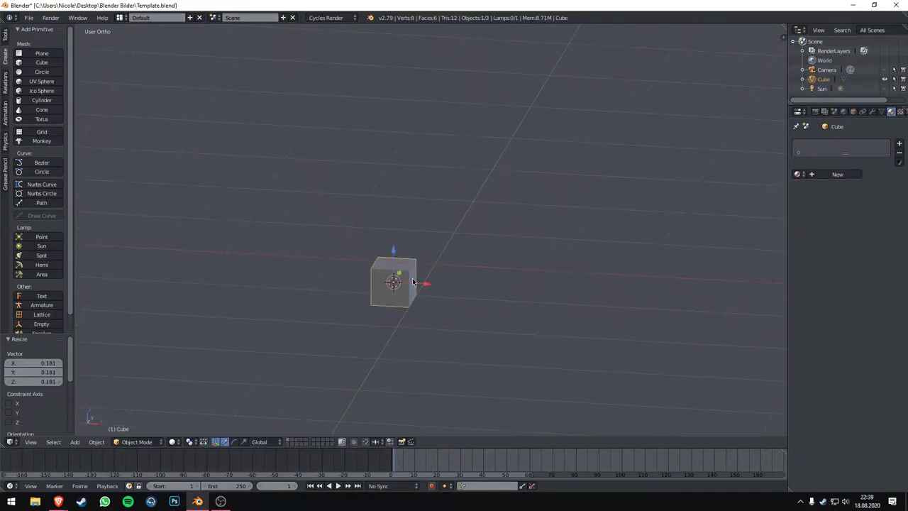
{"action": "key", "text": "KP_Decimal"}
Step: In Edit Mode, scale the cube along X and Z into a narrow leg
{"action": "key", "text": "Tab"}
{"action": "key", "text": "s"}
{"action": "key", "text": "x"}
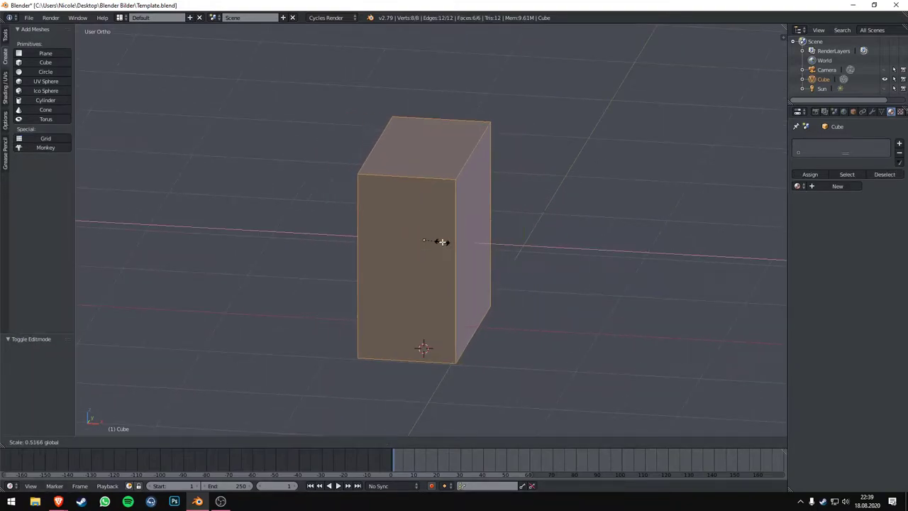
{"action": "left_click", "coordinate": [421, 209]}
{"action": "key", "text": "s"}
{"action": "key", "text": "z"}
{"action": "left_click", "coordinate": [458, 241]}
{"action": "mouse_move", "coordinate": [508, 274]}
{"action": "middle_mouse_down"}
{"action": "mouse_move", "coordinate": [579, 298]}
{"action": "mouse_move", "coordinate": [454, 255]}
{"action": "middle_mouse_up"}
Step: Duplicate the leg along X to form a second leg, then exit Edit Mode
{"action": "key", "text": "shift+d"}
{"action": "key", "text": "x"}
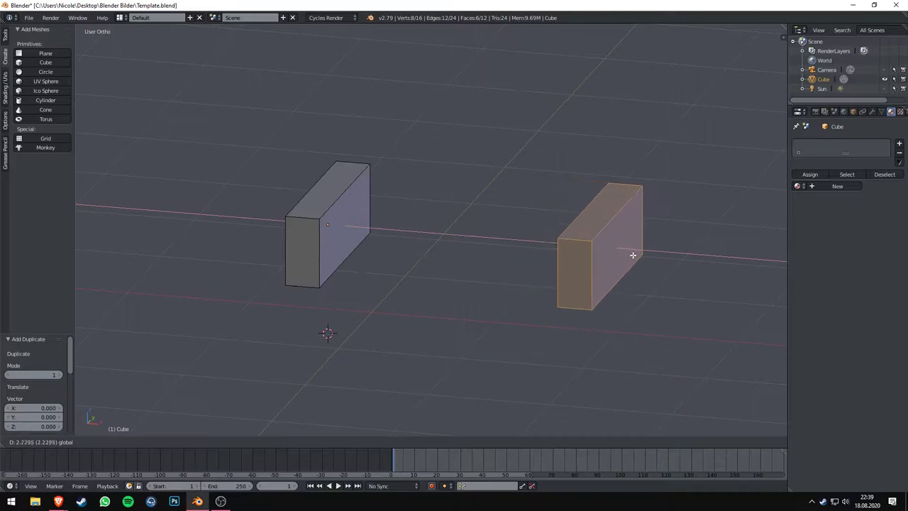
{"action": "left_click", "coordinate": [632, 253]}
{"action": "middle_click_drag", "start_coordinate": [632, 253], "coordinate": [421, 288]}
{"action": "key", "text": "Tab"}
Step: Add a new cube for the body and move it up and sideways
{"action": "key", "text": "shift+a"}
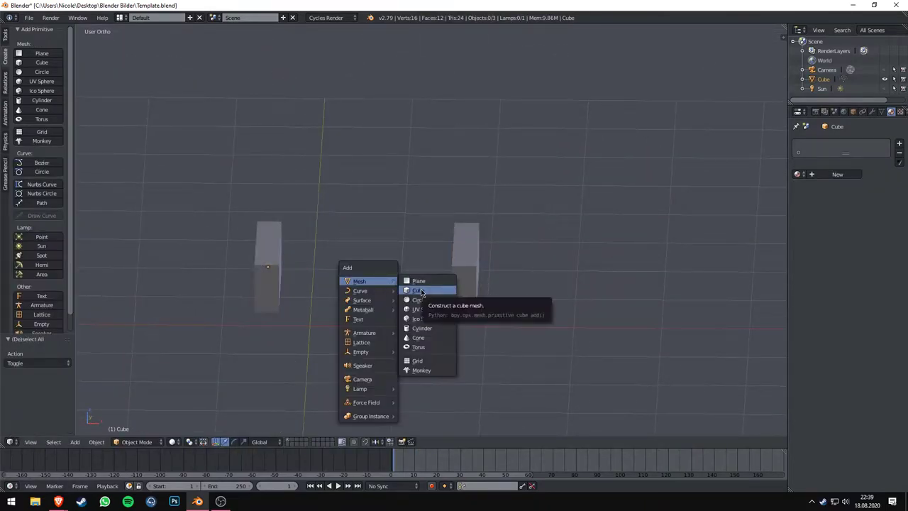
{"action": "left_click", "coordinate": [421, 288]}
{"action": "key", "text": "g"}
{"action": "key", "text": "z"}
{"action": "left_click", "coordinate": [393, 133]}
{"action": "key", "text": "g"}
{"action": "key", "text": "x"}
{"action": "left_click", "coordinate": [378, 156]}
Step: Widen the body cube along X and shift it sideways in Edit Mode
{"action": "key", "text": "Tab"}
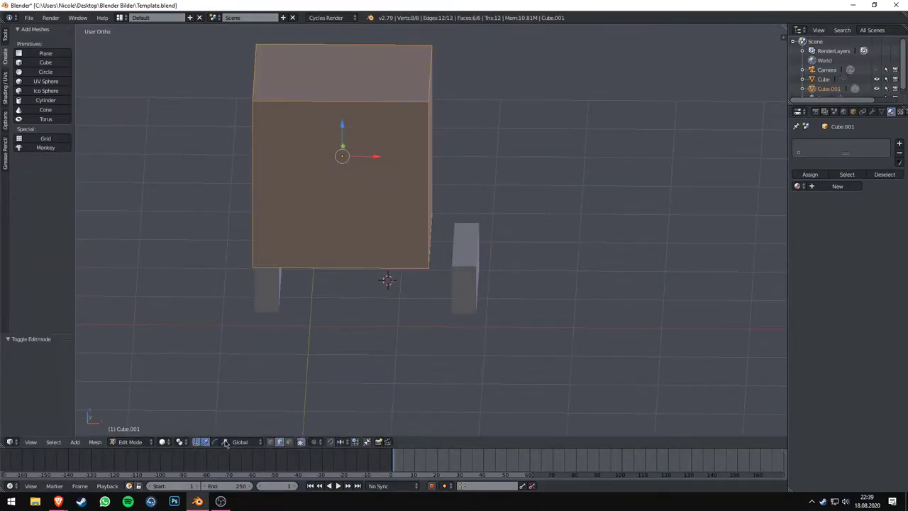
{"action": "key", "text": "s"}
{"action": "key", "text": "x"}
{"action": "left_click", "coordinate": [378, 161]}
{"action": "key", "text": "g"}
{"action": "key", "text": "x"}
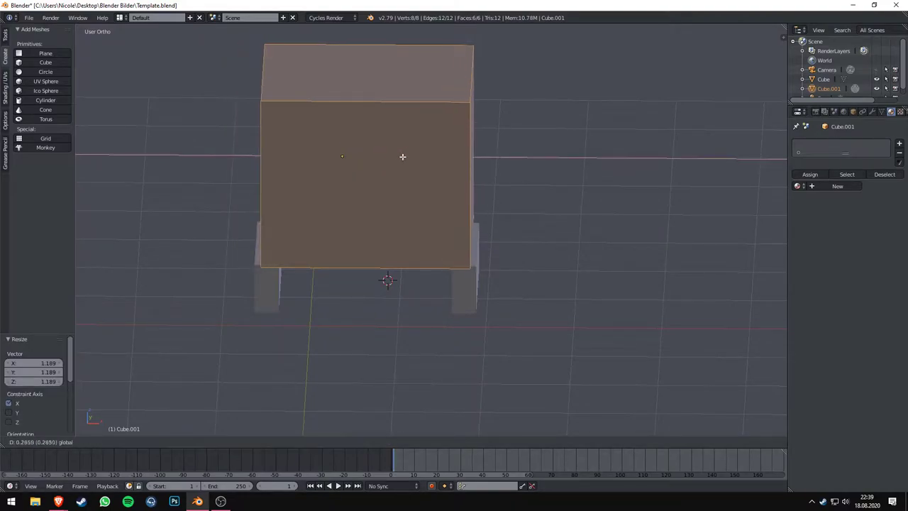
{"action": "left_click", "coordinate": [402, 154]}
{"action": "key", "text": "s"}
{"action": "key", "text": "x"}
{"action": "left_click", "coordinate": [399, 154]}
Step: Stretch the body into a tall box and lift it above the legs
{"action": "mouse_move", "coordinate": [399, 154]}
{"action": "middle_mouse_down"}
{"action": "mouse_move", "coordinate": [545, 248]}
{"action": "mouse_move", "coordinate": [506, 257]}
{"action": "middle_mouse_up"}
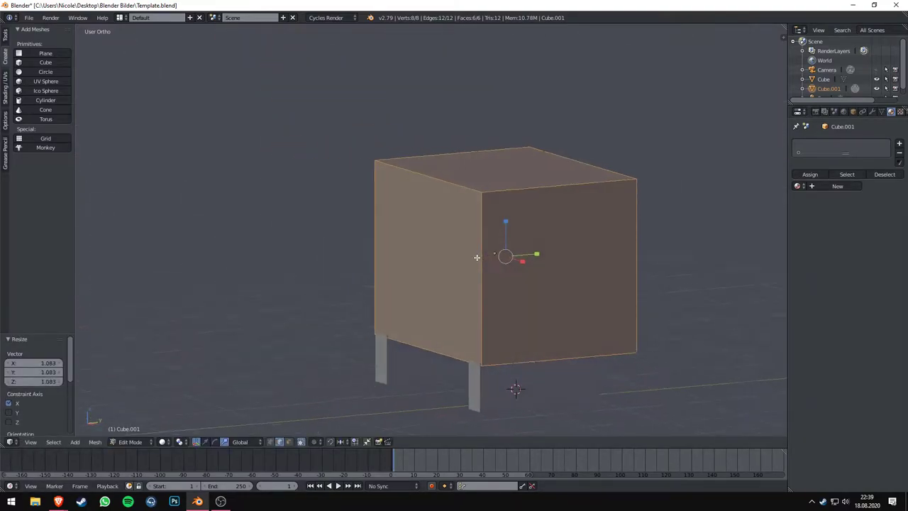
{"action": "key", "text": "s"}
{"action": "key", "text": "z"}
{"action": "left_click", "coordinate": [465, 205]}
{"action": "key", "text": "g"}
{"action": "key", "text": "z"}
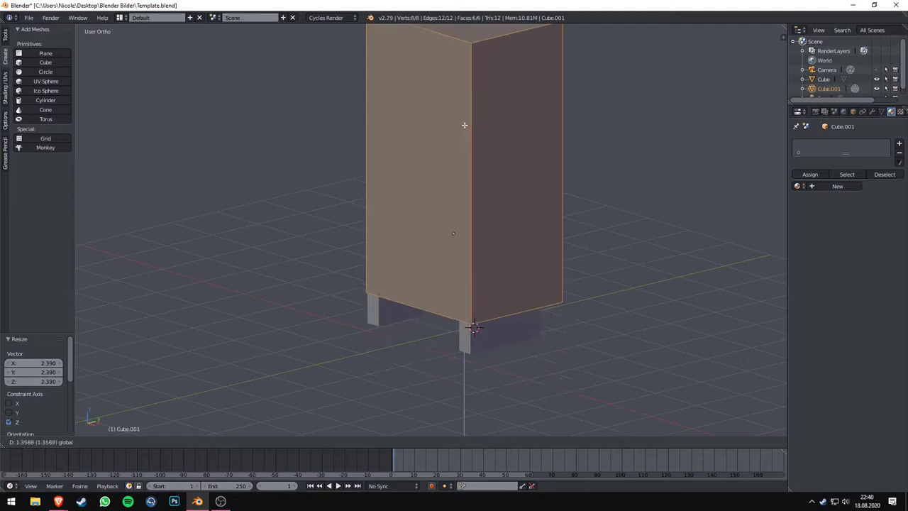
{"action": "left_click", "coordinate": [464, 124]}
Step: Centre the tall box over the legs using front and side views
{"action": "key", "text": "KP_1"}
{"action": "key", "text": "g"}
{"action": "key", "text": "x"}
{"action": "left_click", "coordinate": [417, 166]}
{"action": "key", "text": "KP_3"}
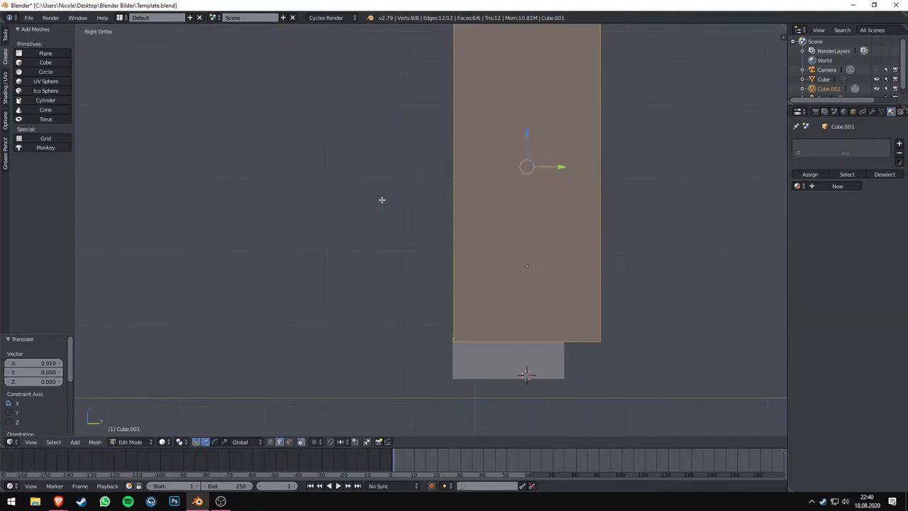
{"action": "key", "text": "g"}
{"action": "key", "text": "y"}
{"action": "left_click", "coordinate": [532, 169]}
Step: Inspect the legs' geometry, then select the cabinet body for editing
{"action": "middle_click_drag", "start_coordinate": [533, 170], "coordinate": [391, 263]}
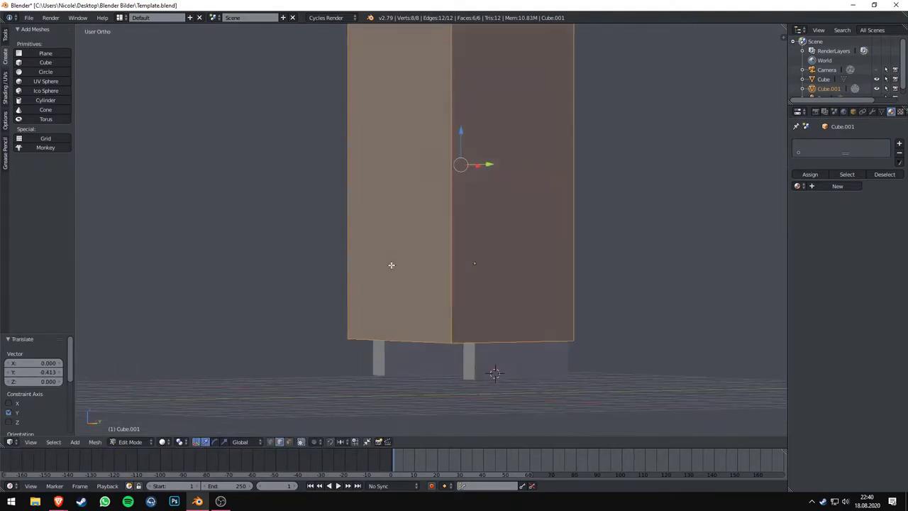
{"action": "right_click", "coordinate": [383, 358]}
{"action": "key", "text": "Tab"}
{"action": "right_click", "coordinate": [399, 366]}
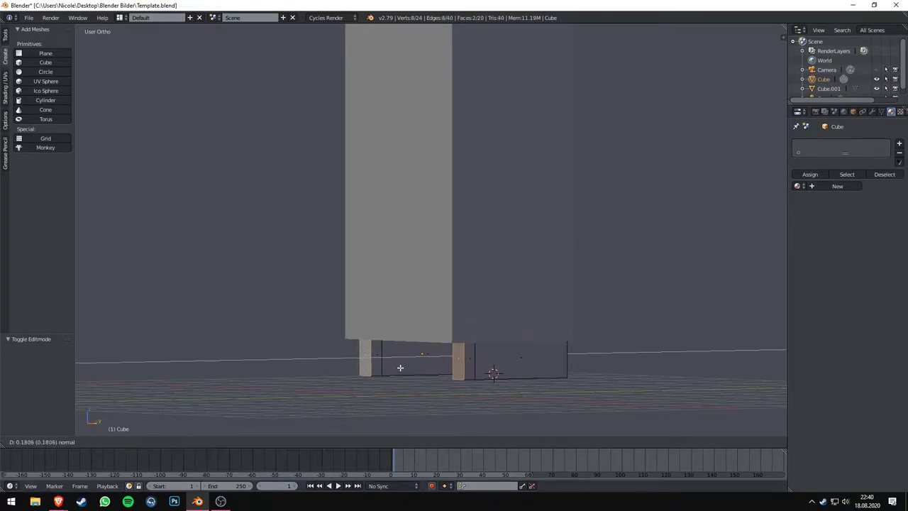
{"action": "middle_click_drag", "start_coordinate": [573, 336], "coordinate": [511, 318]}
{"action": "key", "text": "Tab"}
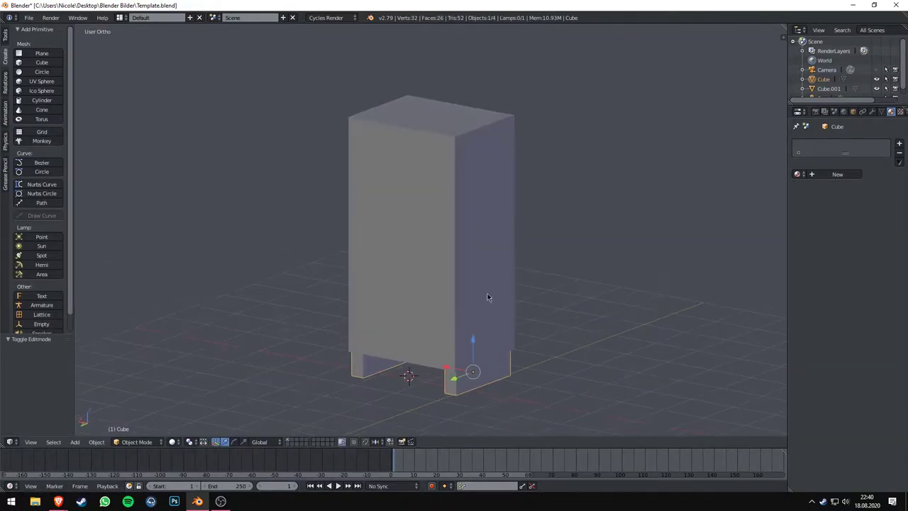
{"action": "right_click", "coordinate": [488, 293]}
{"action": "key", "text": "Tab"}
{"action": "scroll", "coordinate": [417, 264], "scroll_direction": "up", "scroll_amount": 2}
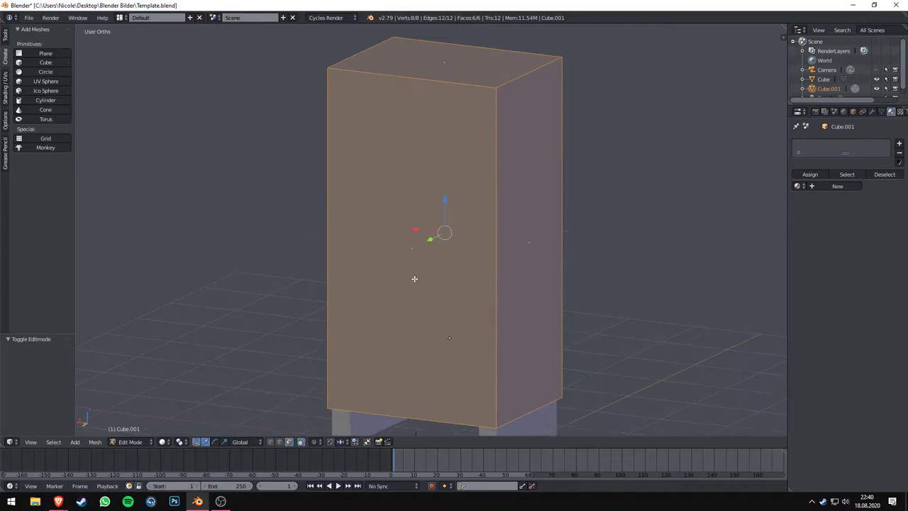
{"action": "key", "text": "a"}
{"action": "key", "text": "ctrl+r"}
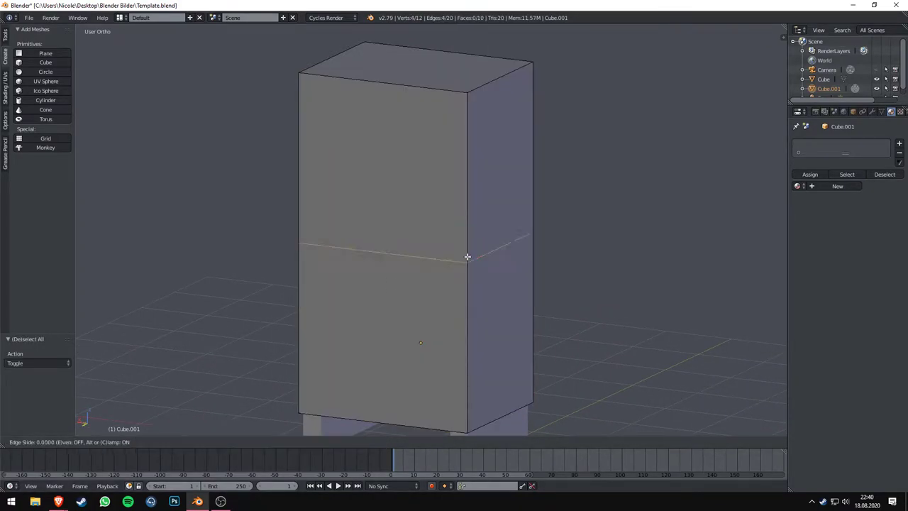
{"action": "left_click", "coordinate": [474, 151]}
{"action": "key", "text": "ctrl+r"}
{"action": "left_click", "coordinate": [474, 261]}
{"action": "right_click", "coordinate": [474, 261]}
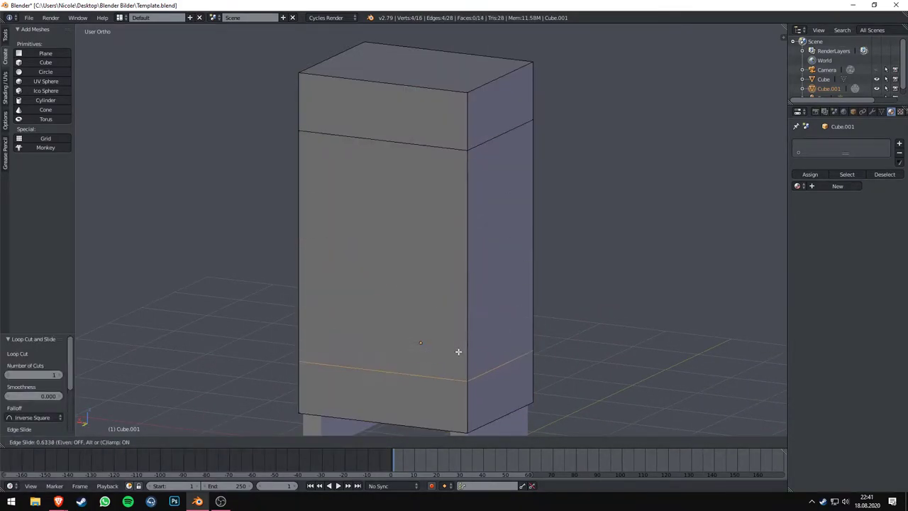
{"action": "left_click", "coordinate": [368, 331]}
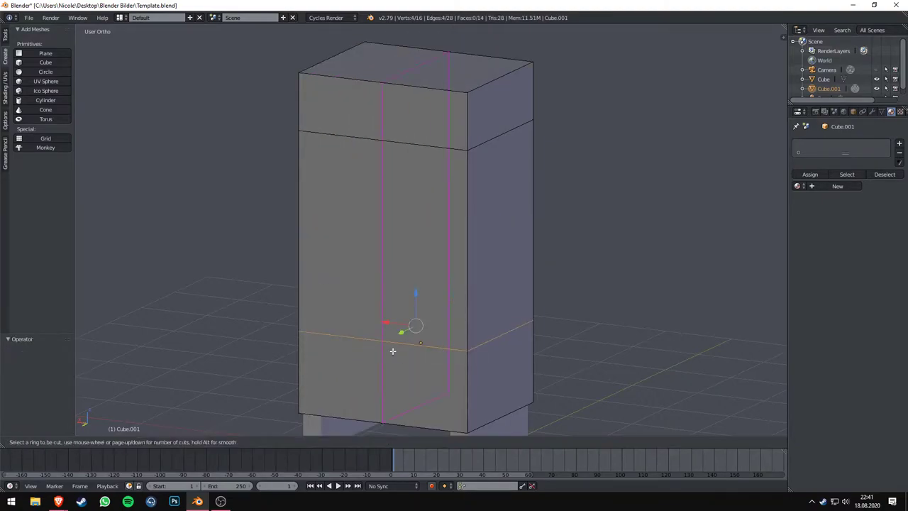
{"action": "mouse_move", "coordinate": [392, 350]}
{"action": "middle_mouse_down"}
{"action": "mouse_move", "coordinate": [598, 314]}
{"action": "mouse_move", "coordinate": [543, 298]}
{"action": "mouse_move", "coordinate": [521, 318]}
{"action": "mouse_move", "coordinate": [374, 290]}
{"action": "middle_mouse_up"}
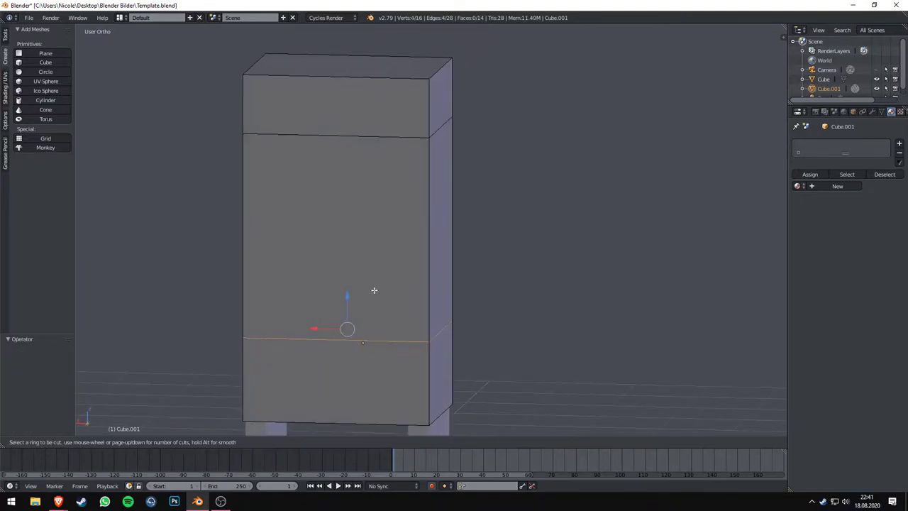
{"action": "left_click", "coordinate": [339, 343]}
{"action": "key", "text": "ctrl+z"}
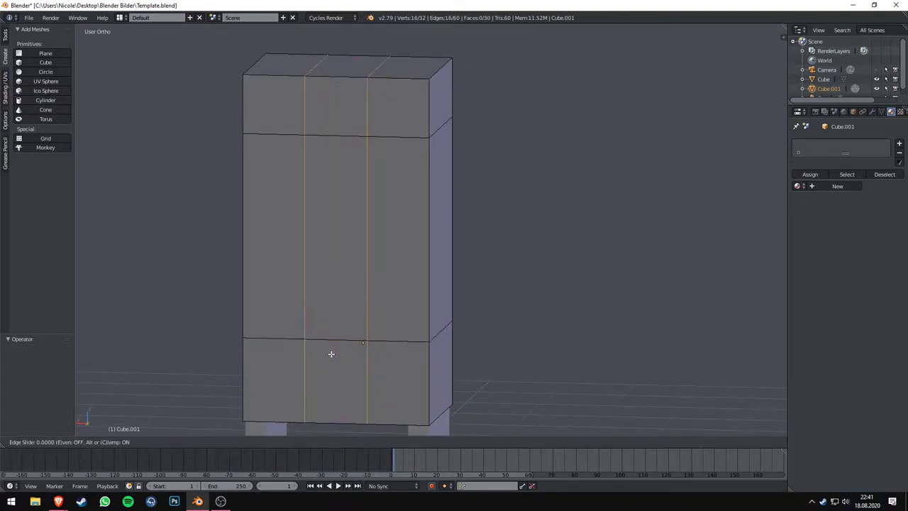
{"action": "left_click", "coordinate": [351, 351]}
{"action": "mouse_move", "coordinate": [373, 342]}
{"action": "middle_mouse_down"}
{"action": "mouse_move", "coordinate": [457, 324]}
{"action": "mouse_move", "coordinate": [484, 290]}
{"action": "mouse_move", "coordinate": [382, 316]}
{"action": "middle_mouse_up"}
{"action": "key", "text": "ctrl+r"}
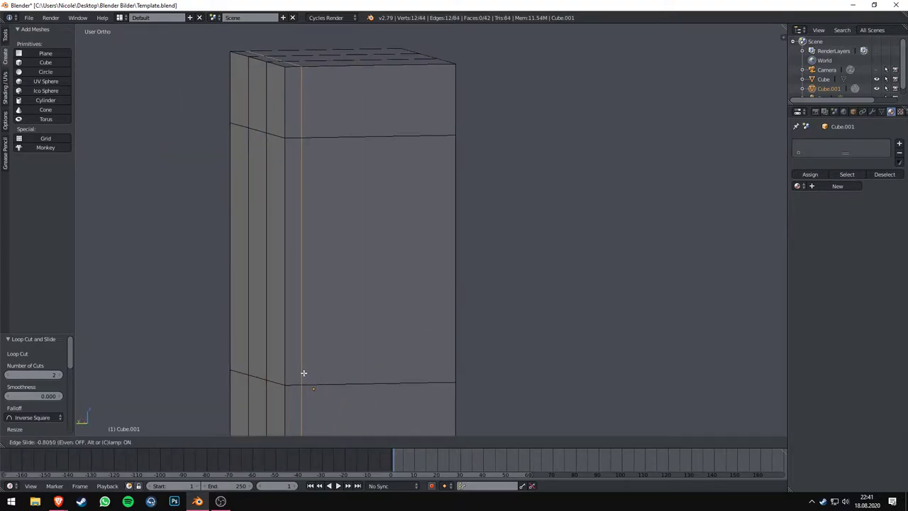
{"action": "left_click", "coordinate": [300, 373]}
{"action": "key", "text": "a"}
{"action": "mouse_move", "coordinate": [301, 373]}
{"action": "middle_mouse_down"}
{"action": "mouse_move", "coordinate": [458, 290]}
{"action": "mouse_move", "coordinate": [512, 227]}
{"action": "middle_mouse_up"}
{"action": "key", "text": "a"}
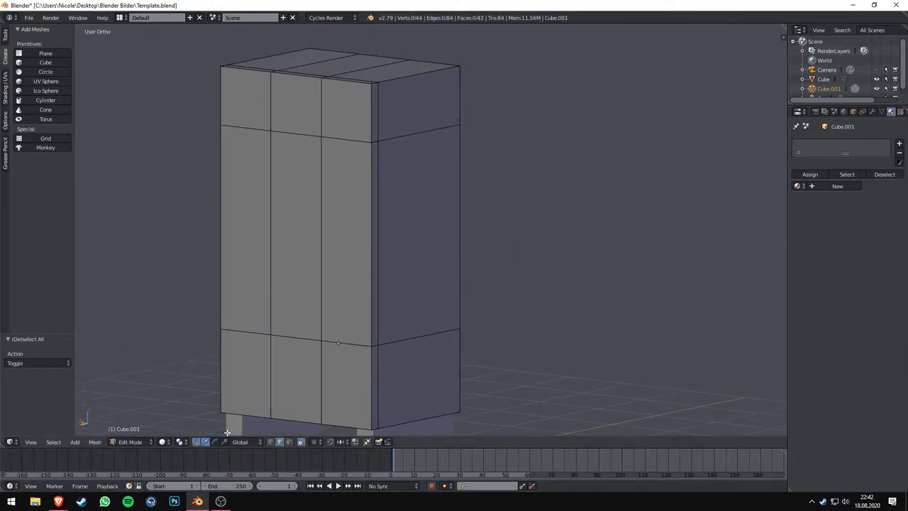
{"action": "left_click", "coordinate": [375, 234], "text": "shift"}
{"action": "middle_click_drag", "start_coordinate": [375, 234], "coordinate": [383, 163]}
{"action": "key", "text": "ctrl+KP_Add"}
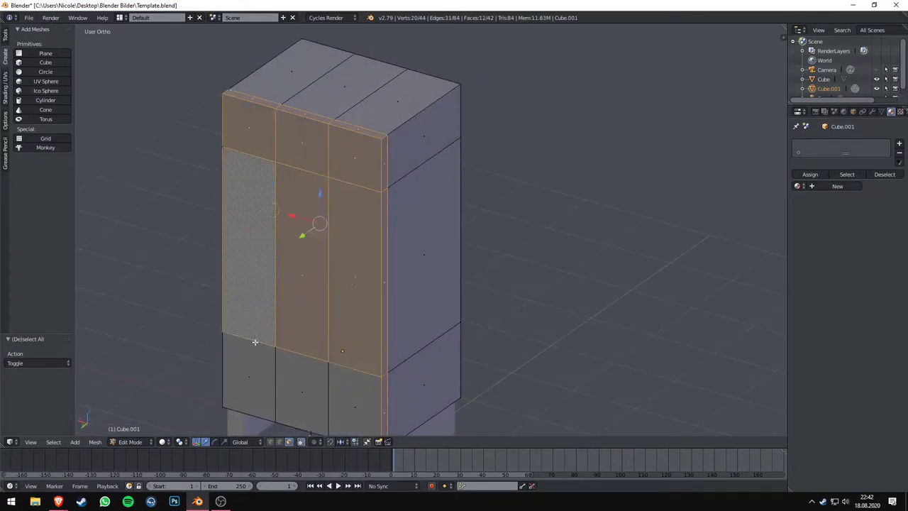
{"action": "middle_click_drag", "start_coordinate": [271, 104], "coordinate": [537, 275]}
{"action": "mouse_move", "coordinate": [196, 209]}
{"action": "middle_mouse_down"}
{"action": "mouse_move", "coordinate": [437, 237]}
{"action": "mouse_move", "coordinate": [557, 371]}
{"action": "middle_mouse_up"}
{"action": "key", "text": "e"}
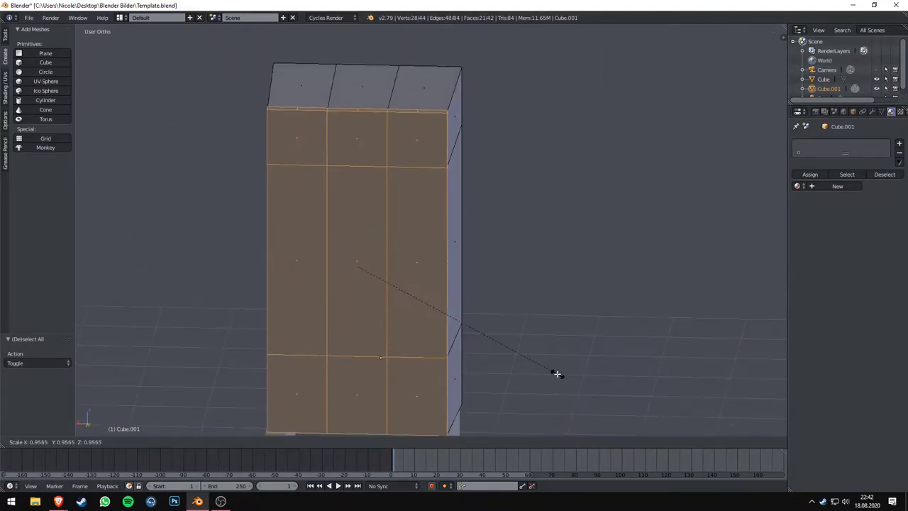
{"action": "left_click", "coordinate": [526, 342]}
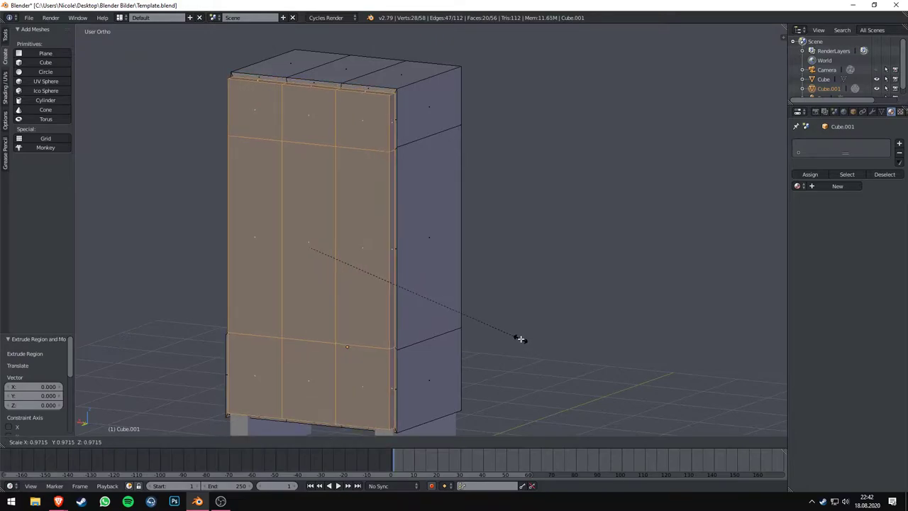
{"action": "key", "text": "a"}
{"action": "key", "text": "Tab"}
{"action": "mouse_move", "coordinate": [537, 330]}
{"action": "middle_mouse_down"}
{"action": "mouse_move", "coordinate": [547, 274]}
{"action": "mouse_move", "coordinate": [203, 345]}
{"action": "mouse_move", "coordinate": [594, 274]}
{"action": "middle_mouse_up"}
{"action": "key", "text": "ctrl+z"}
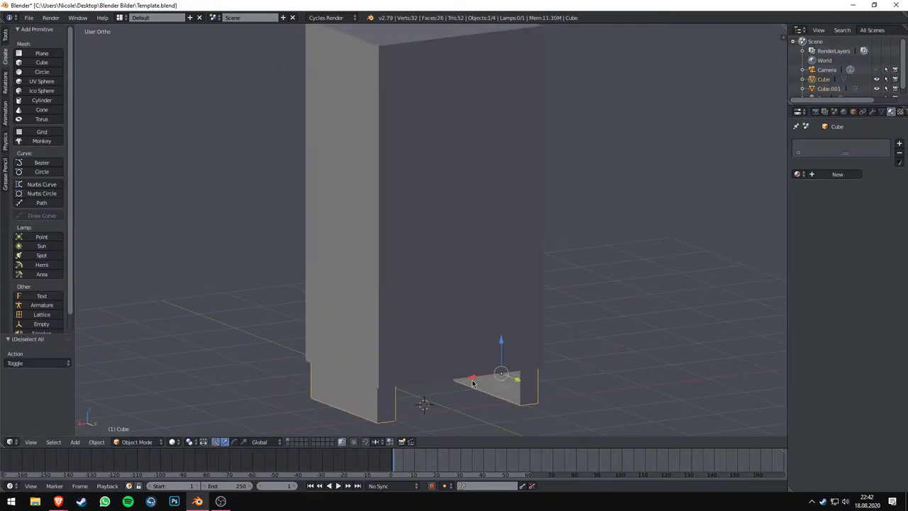
Step: Extrude the body's front face and scale it to an inset panel at 0.946
{"action": "middle_click_drag", "start_coordinate": [473, 383], "coordinate": [492, 260]}
{"action": "right_click", "coordinate": [492, 260]}
{"action": "key", "text": "Tab"}
{"action": "middle_click_drag", "start_coordinate": [546, 279], "coordinate": [443, 285]}
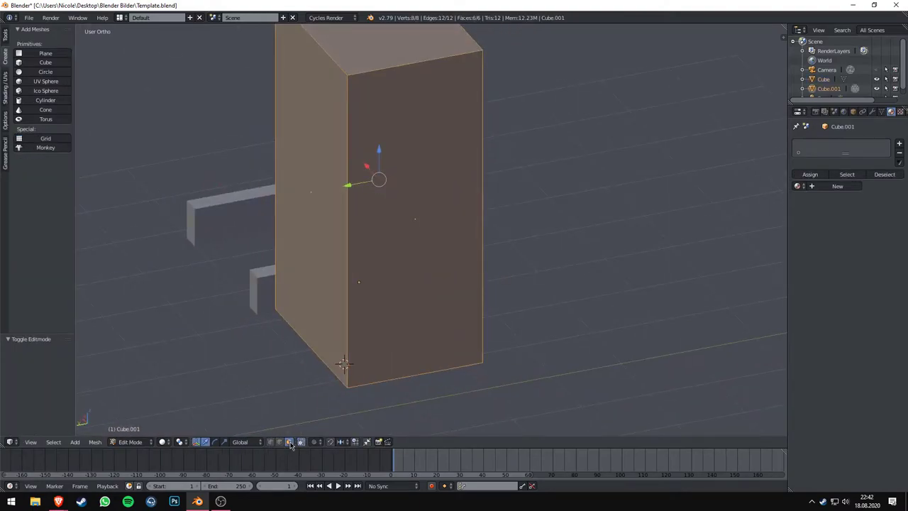
{"action": "key", "text": "a"}
{"action": "left_click", "coordinate": [322, 368]}
{"action": "middle_click_drag", "start_coordinate": [323, 362], "coordinate": [324, 354]}
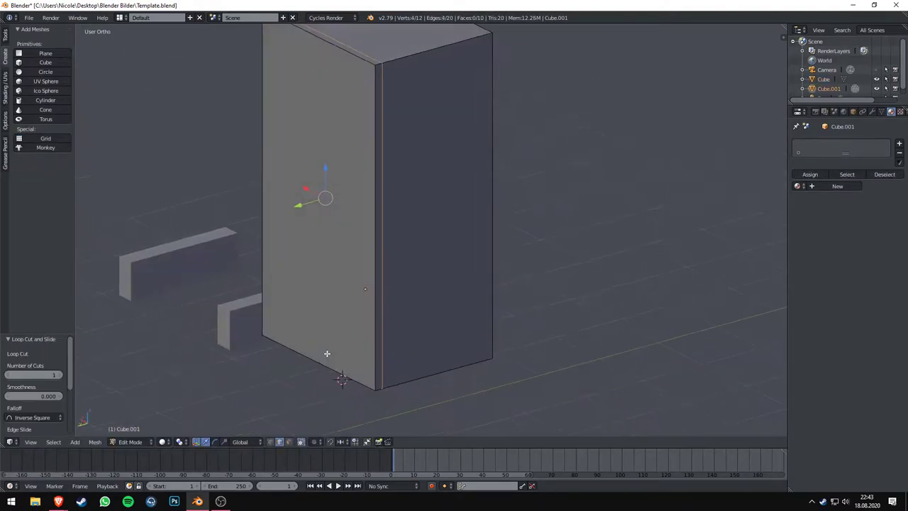
{"action": "mouse_move", "coordinate": [348, 270]}
{"action": "middle_mouse_down"}
{"action": "mouse_move", "coordinate": [601, 300]}
{"action": "mouse_move", "coordinate": [523, 290]}
{"action": "mouse_move", "coordinate": [565, 324]}
{"action": "mouse_move", "coordinate": [560, 318]}
{"action": "middle_mouse_up"}
{"action": "key", "text": "e"}
{"action": "key", "text": "s"}
{"action": "left_click", "coordinate": [518, 287]}
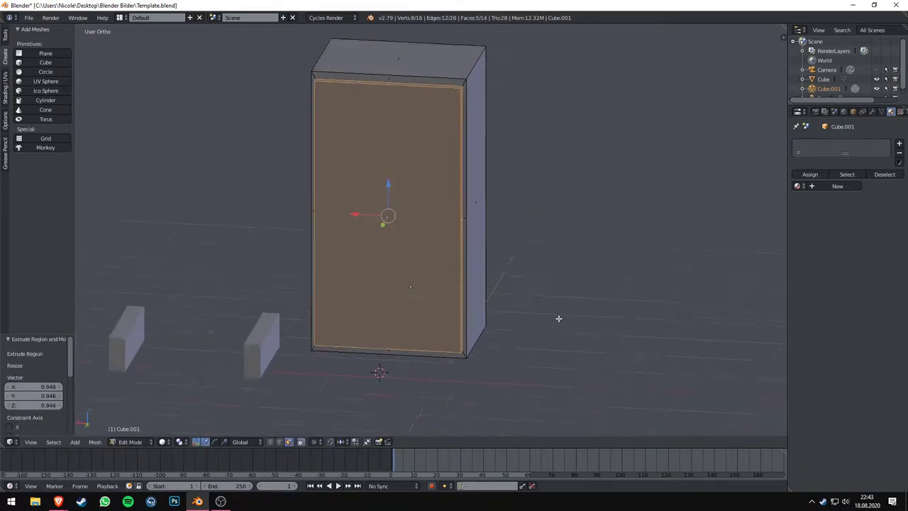
Step: Add vertical loop cuts down the front of the box
{"action": "key", "text": "a"}
{"action": "left_click", "coordinate": [383, 326]}
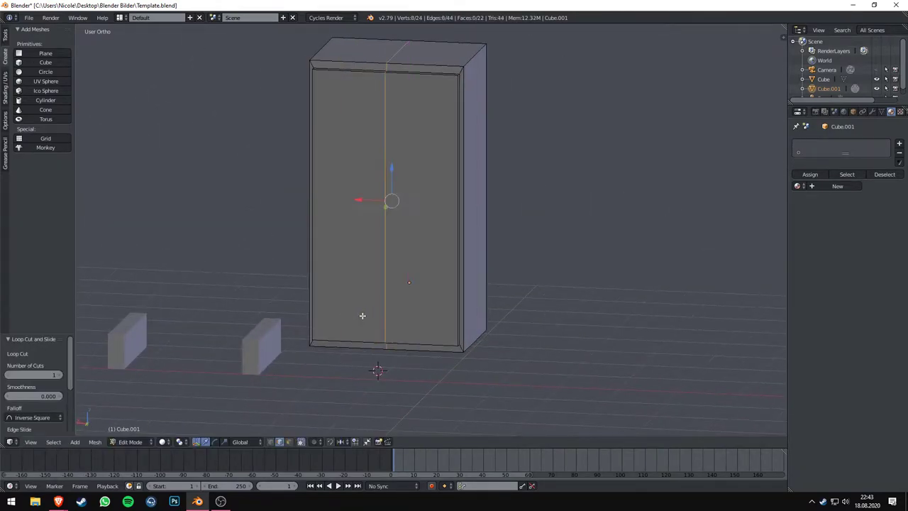
{"action": "key", "text": "ctrl+z"}
{"action": "key", "text": "ctrl+r"}
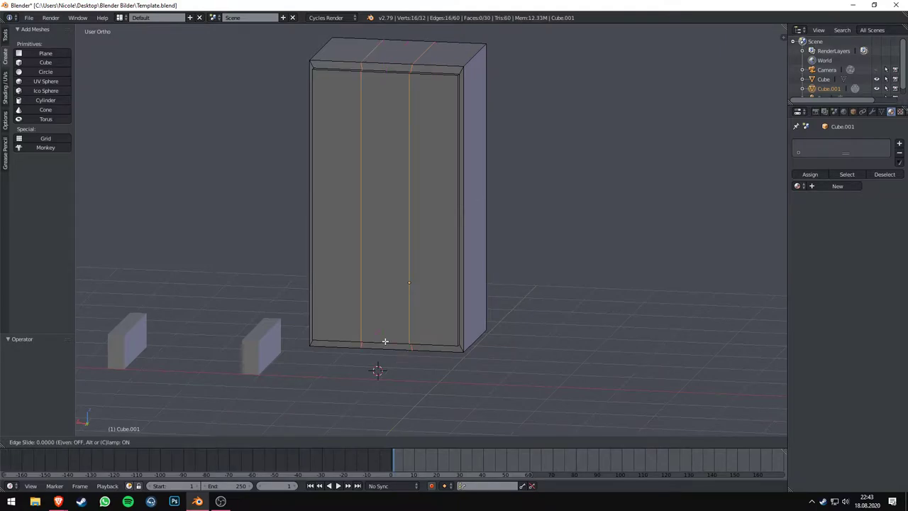
{"action": "left_click", "coordinate": [385, 341]}
{"action": "middle_click_drag", "start_coordinate": [385, 341], "coordinate": [331, 269]}
{"action": "key", "text": "ctrl+r"}
{"action": "left_click", "coordinate": [349, 346]}
{"action": "left_click", "coordinate": [528, 310]}
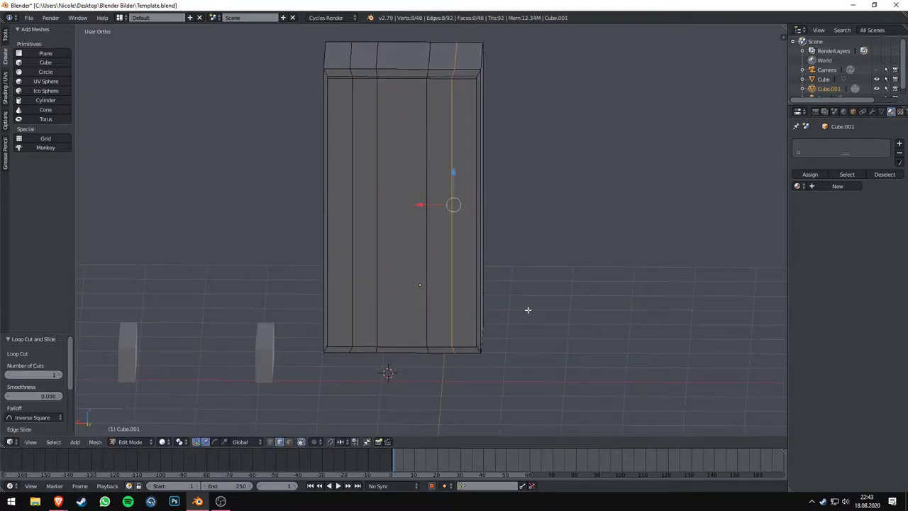
{"action": "mouse_move", "coordinate": [528, 310]}
{"action": "middle_mouse_down"}
{"action": "mouse_move", "coordinate": [522, 294]}
{"action": "mouse_move", "coordinate": [543, 282]}
{"action": "mouse_move", "coordinate": [530, 278]}
{"action": "mouse_move", "coordinate": [535, 268]}
{"action": "middle_mouse_up"}
{"action": "key", "text": "a"}
Step: Add horizontal loop cuts near the top and lower down, plus another vertical one
{"action": "key", "text": "ctrl+r"}
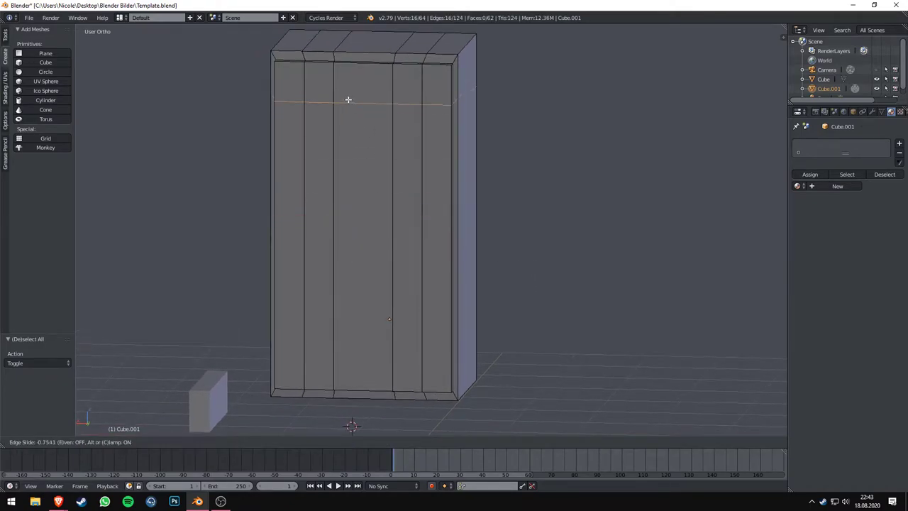
{"action": "left_click", "coordinate": [346, 127]}
{"action": "key", "text": "ctrl+r"}
{"action": "left_click", "coordinate": [343, 304]}
{"action": "scroll", "coordinate": [510, 276], "scroll_direction": "up", "scroll_amount": 3}
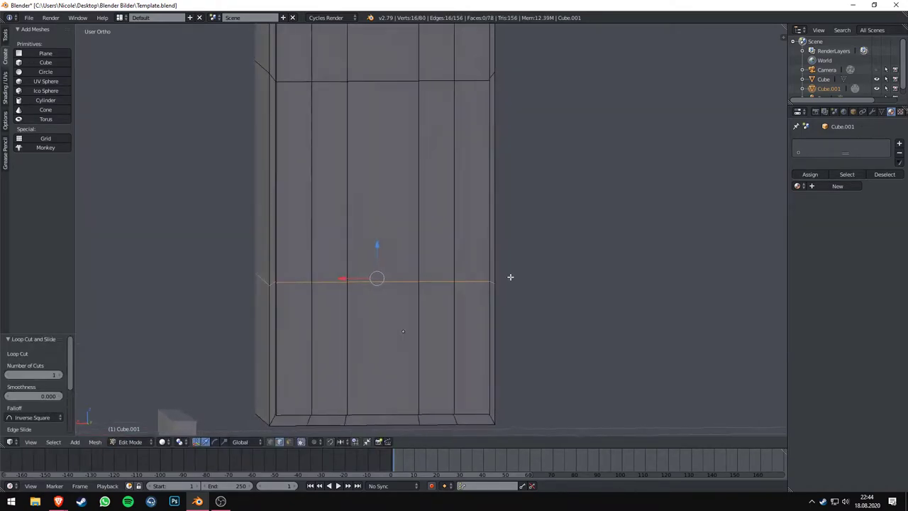
{"action": "key", "text": "ctrl+r"}
{"action": "left_click", "coordinate": [368, 281]}
{"action": "right_click", "coordinate": [358, 258]}
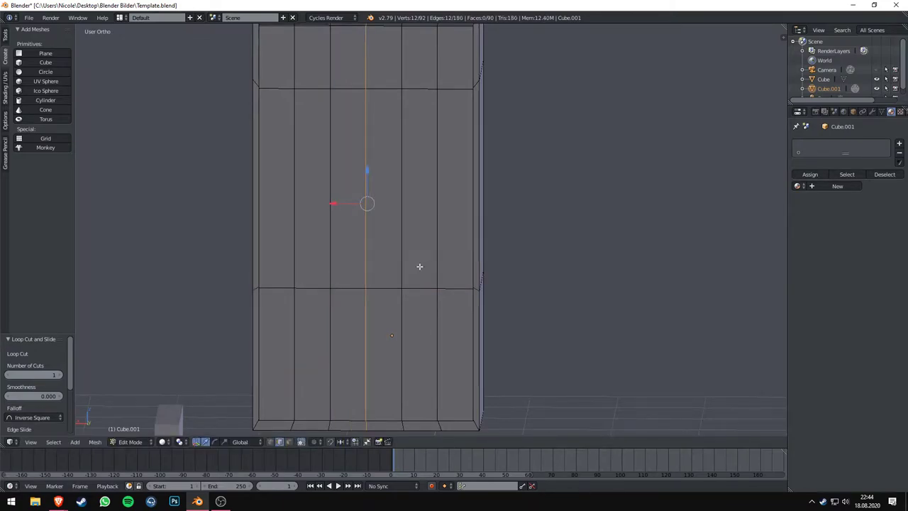
{"action": "key", "text": "a"}
{"action": "middle_click_drag", "start_coordinate": [386, 256], "coordinate": [382, 261], "text": "shift"}
Step: Select front faces and add one more vertical loop through the face column
{"action": "right_click", "coordinate": [310, 209]}
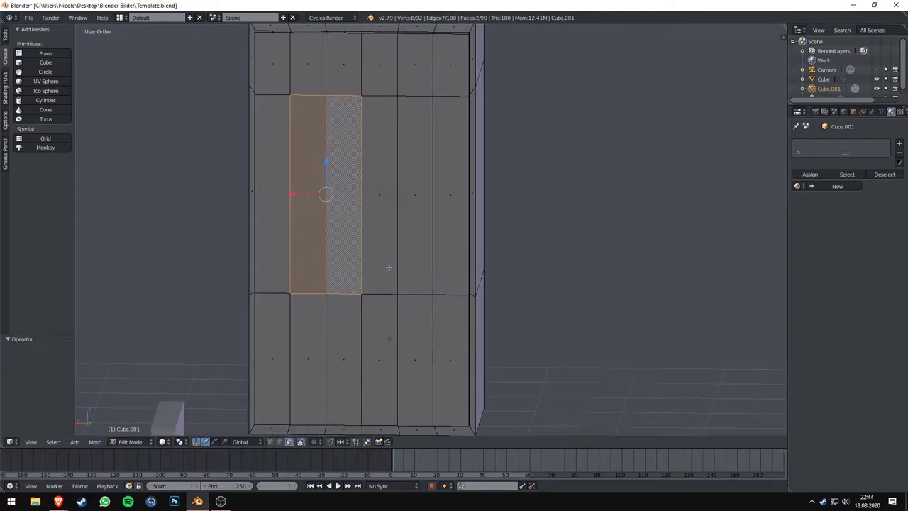
{"action": "right_click", "coordinate": [404, 255]}
{"action": "left_click", "coordinate": [411, 291]}
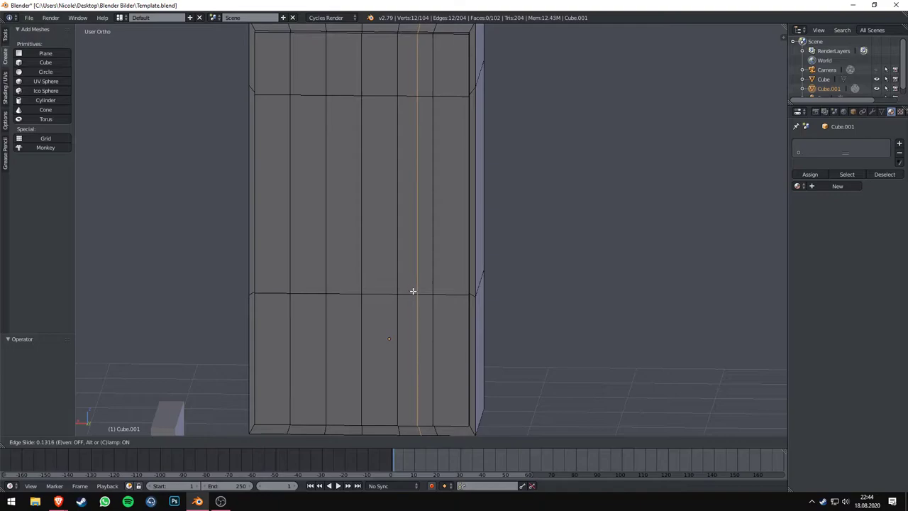
{"action": "left_click", "coordinate": [420, 290]}
Step: Extrude two front face columns inward into a recess and return to Object Mode
{"action": "right_click", "coordinate": [429, 198], "text": "shift"}
{"action": "right_click", "coordinate": [380, 199], "text": "shift"}
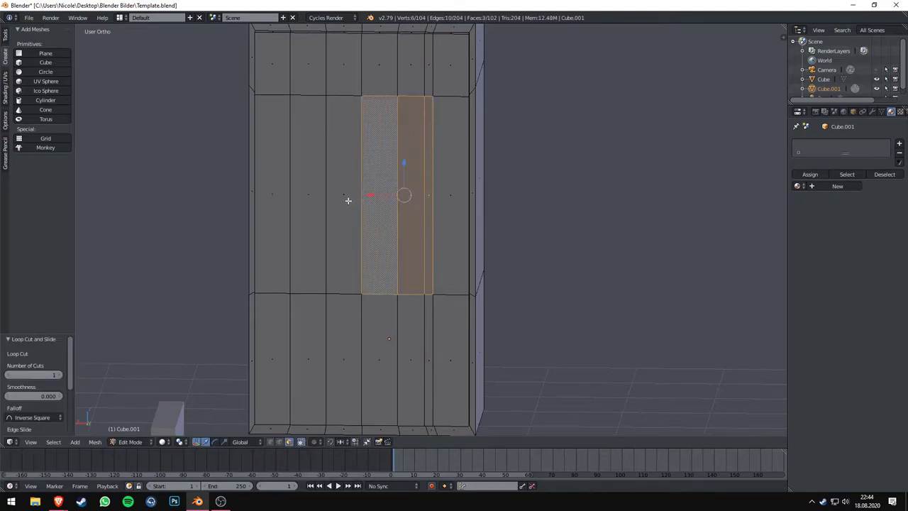
{"action": "key", "text": "e"}
{"action": "mouse_move", "coordinate": [348, 198]}
{"action": "middle_mouse_down"}
{"action": "mouse_move", "coordinate": [360, 255]}
{"action": "mouse_move", "coordinate": [580, 277]}
{"action": "middle_mouse_up"}
{"action": "left_click", "coordinate": [390, 247]}
{"action": "key", "text": "Tab"}
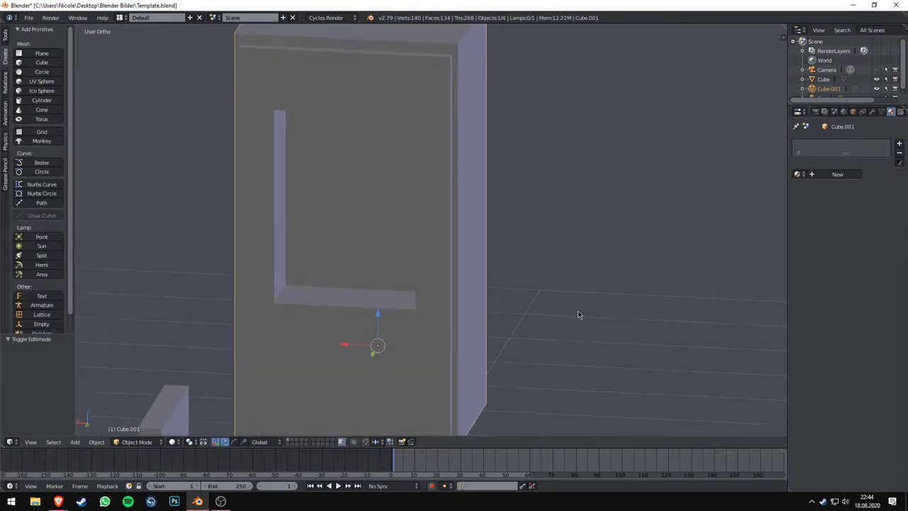
Step: Create a new material for the machine body and darken its colour
{"action": "scroll", "coordinate": [497, 298], "scroll_direction": "down", "scroll_amount": 4, "text": "shift"}
{"action": "left_click", "coordinate": [812, 174]}
{"action": "type", "text": "mat_maschine"}
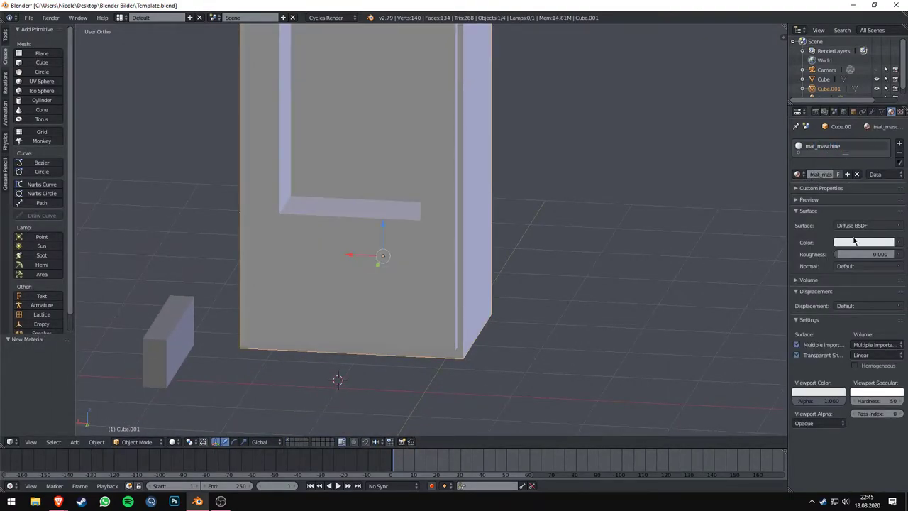
{"action": "left_click", "coordinate": [854, 242]}
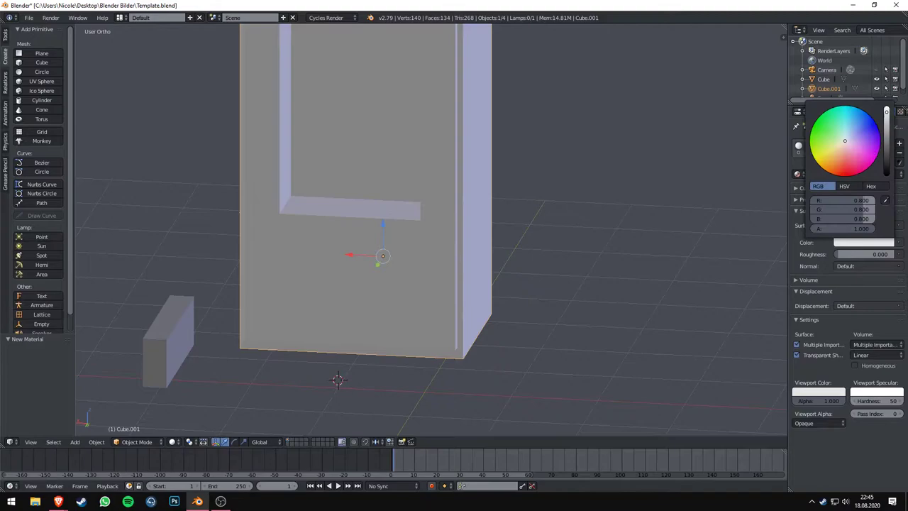
{"action": "left_click_drag", "start_coordinate": [886, 114], "coordinate": [887, 160]}
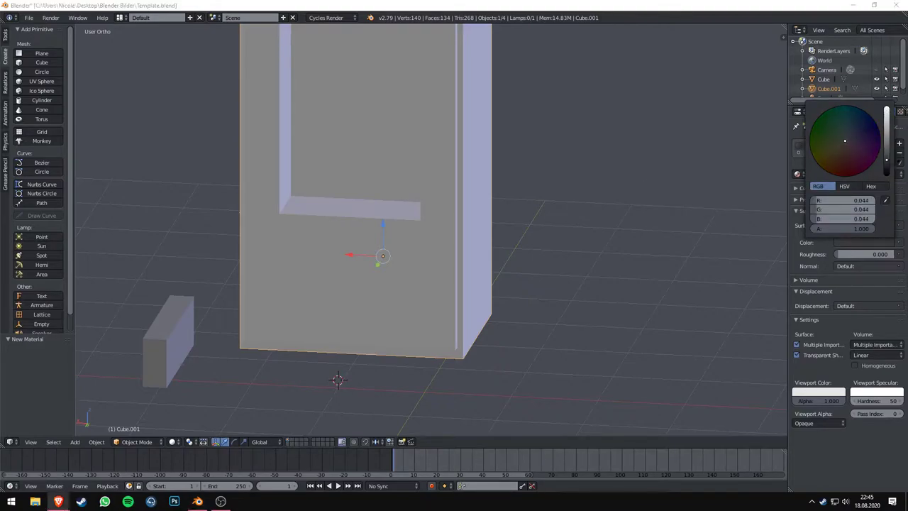
Step: Copy a dark grey hex code from a web colour picker into Blender's colour field
{"action": "type", "text": "color picker"}
{"action": "key", "text": "Return"}
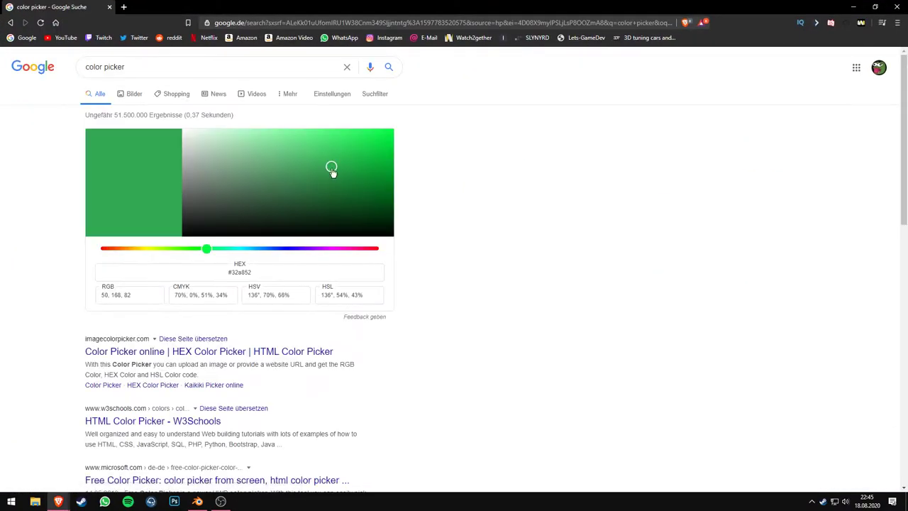
{"action": "mouse_move", "coordinate": [206, 206]}
{"action": "left_mouse_down"}
{"action": "mouse_move", "coordinate": [170, 196]}
{"action": "mouse_move", "coordinate": [162, 210]}
{"action": "left_mouse_up"}
{"action": "double_click", "coordinate": [240, 271]}
{"action": "key", "text": "ctrl+c"}
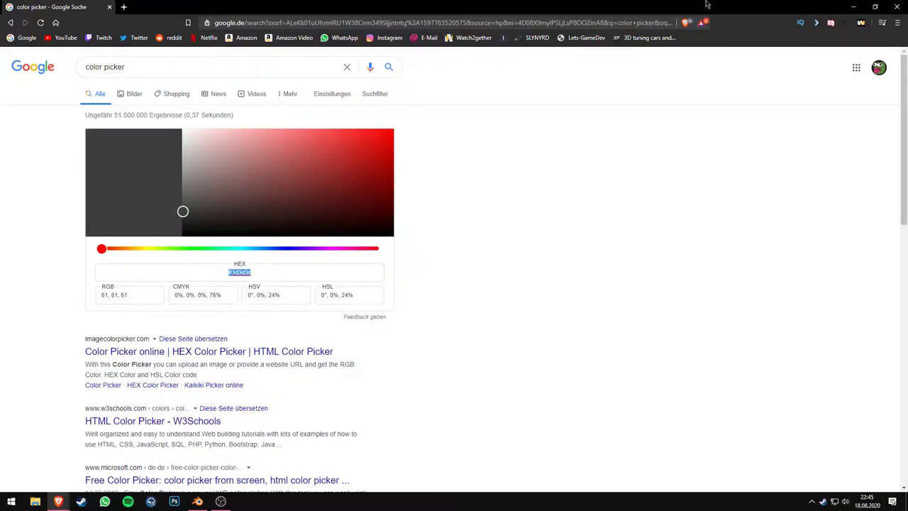
{"action": "key", "text": "alt+Tab"}
{"action": "left_click", "coordinate": [864, 244]}
Step: Apply the copied dark grey hex code as the machine body's colour
{"action": "left_click", "coordinate": [818, 391]}
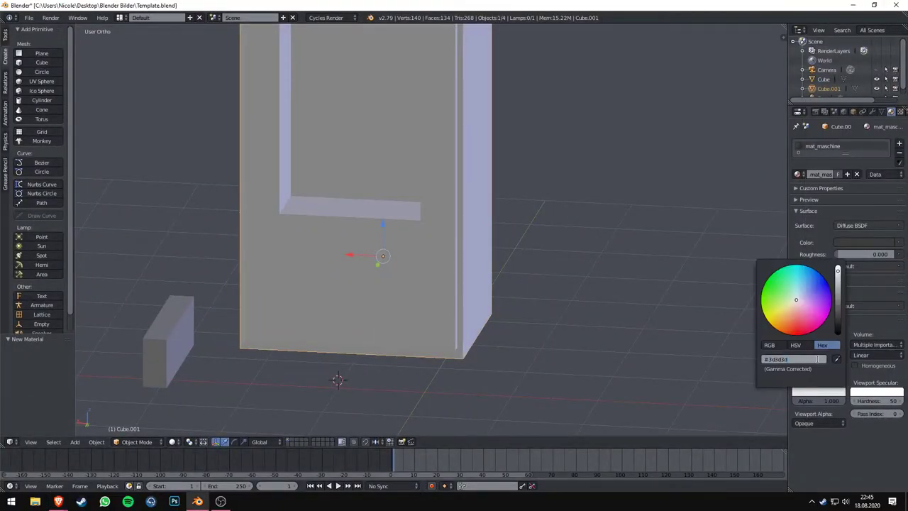
{"action": "key", "text": "ctrl+v"}
{"action": "left_click", "coordinate": [867, 393]}
{"action": "mouse_move", "coordinate": [639, 269]}
{"action": "middle_mouse_down"}
{"action": "mouse_move", "coordinate": [547, 205]}
{"action": "mouse_move", "coordinate": [400, 314]}
{"action": "middle_mouse_up"}
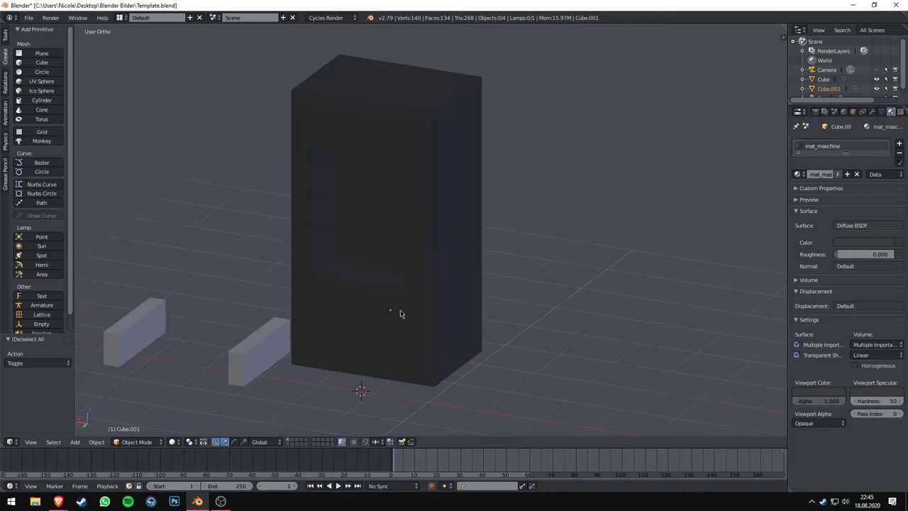
Step: Add a new cube, shrink it, lift it along Z and stretch it into a tall block
{"action": "key", "text": "a"}
{"action": "key", "text": "shift+a"}
{"action": "left_click", "coordinate": [451, 271]}
{"action": "key", "text": "s"}
{"action": "key", "text": "g"}
{"action": "key", "text": "z"}
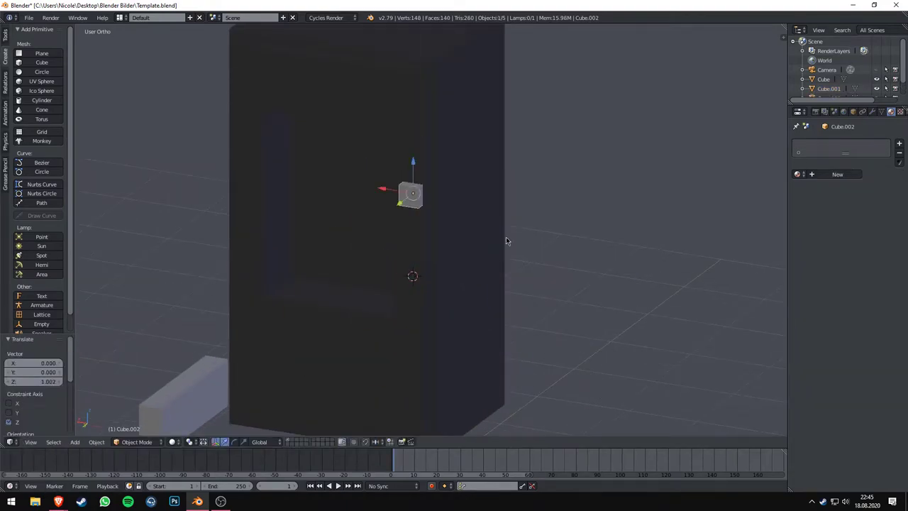
{"action": "key", "text": "s"}
{"action": "key", "text": "z"}
{"action": "left_click", "coordinate": [476, 40]}
Step: In edit mode, shift the block's mesh along X to sit beside the recess
{"action": "middle_click_drag", "start_coordinate": [547, 236], "coordinate": [473, 282]}
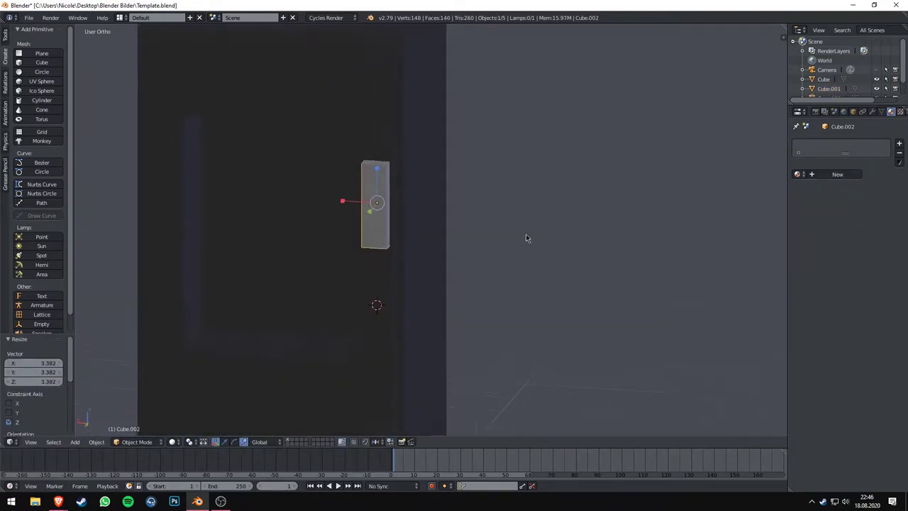
{"action": "key", "text": "Tab"}
{"action": "key", "text": "KP_5"}
{"action": "key", "text": "KP_1"}
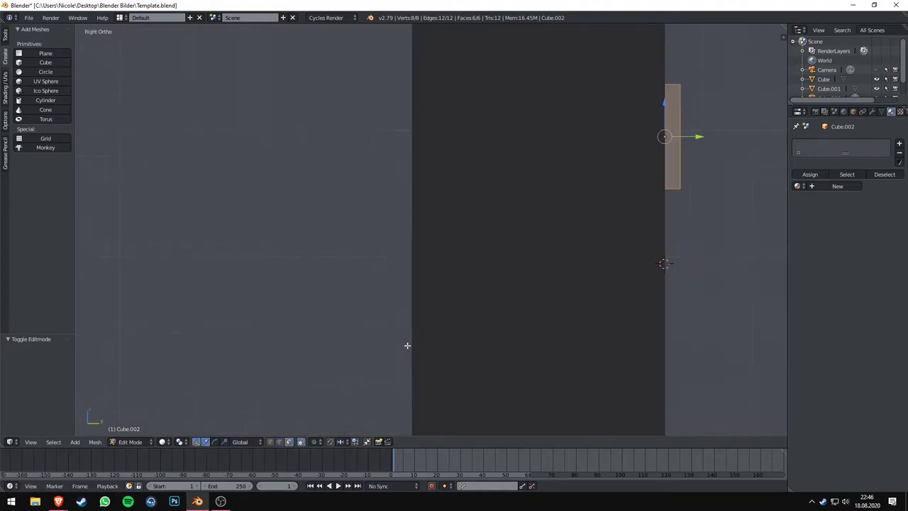
{"action": "middle_click_drag", "start_coordinate": [407, 346], "coordinate": [464, 290]}
{"action": "key", "text": "g"}
{"action": "key", "text": "x"}
{"action": "left_click", "coordinate": [545, 185]}
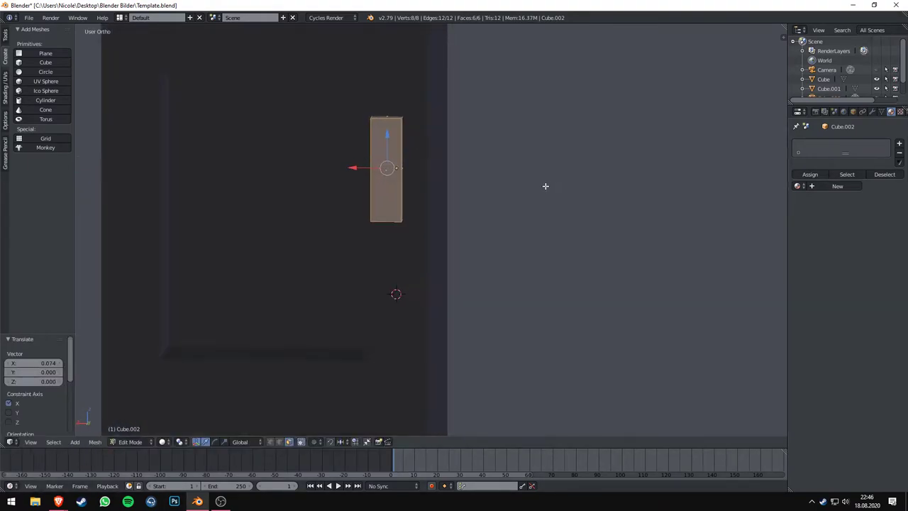
Step: Fine-tune the block's X position and width, then return to object mode
{"action": "key", "text": "g"}
{"action": "key", "text": "x"}
{"action": "left_click", "coordinate": [355, 166]}
{"action": "scroll", "coordinate": [422, 209], "scroll_direction": "up", "scroll_amount": 4}
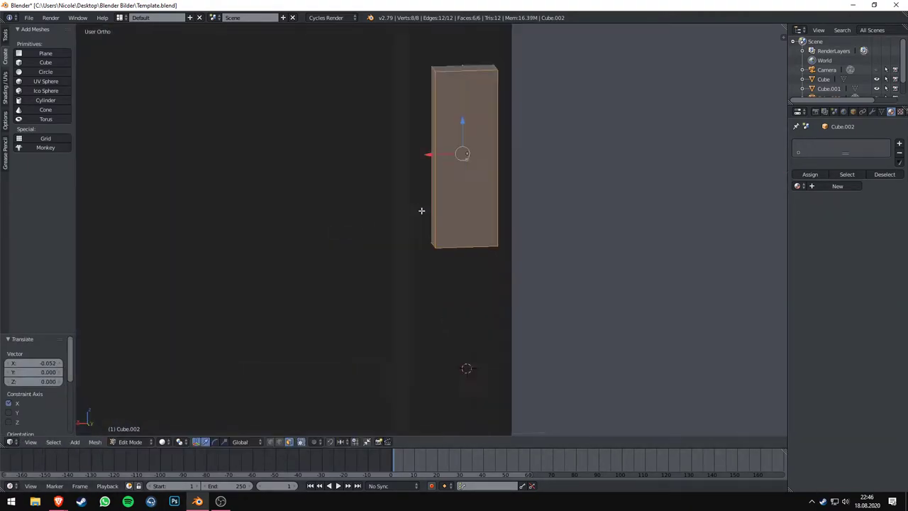
{"action": "key", "text": "g"}
{"action": "key", "text": "x"}
{"action": "left_click", "coordinate": [365, 212]}
{"action": "middle_click_drag", "start_coordinate": [364, 212], "coordinate": [589, 291]}
{"action": "key", "text": "g"}
{"action": "key", "text": "x"}
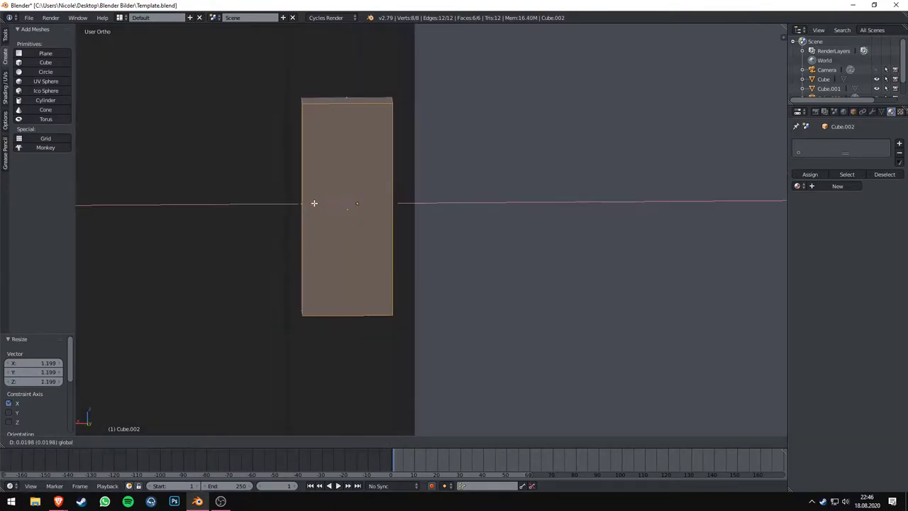
{"action": "left_click", "coordinate": [316, 203]}
{"action": "key", "text": "Tab"}
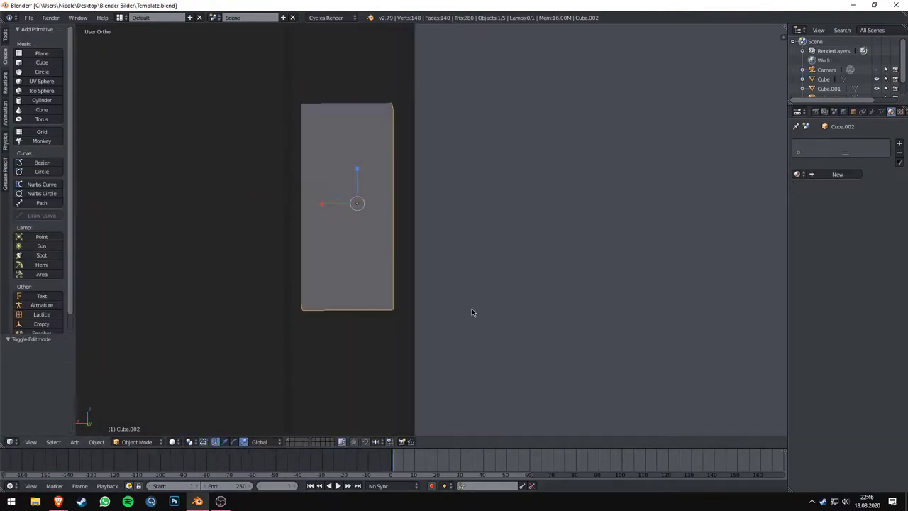
{"action": "middle_click_drag", "start_coordinate": [472, 310], "coordinate": [504, 283]}
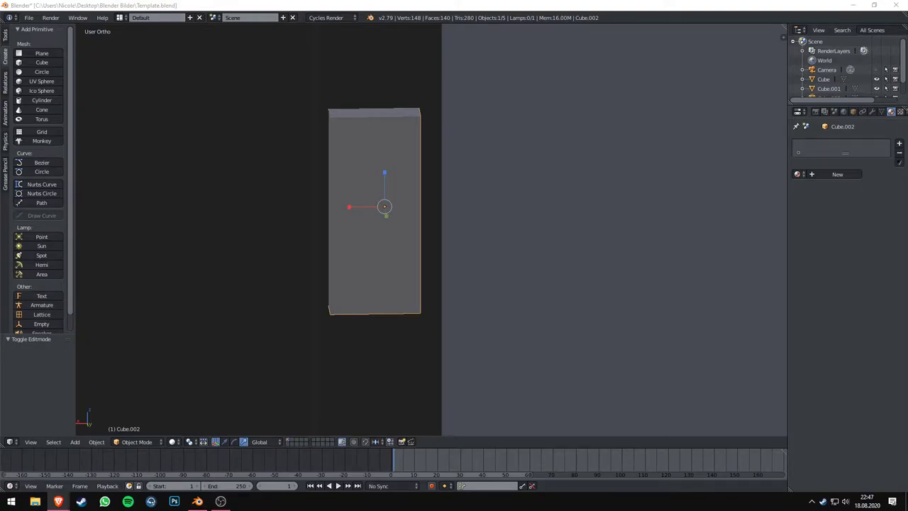
Step: Give the block a new light grey material named mat_code
{"action": "left_click", "coordinate": [836, 174]}
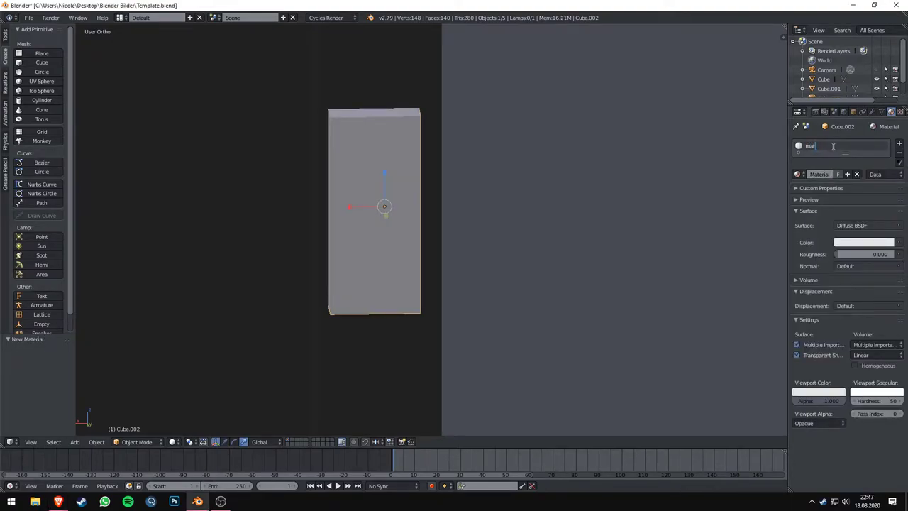
{"action": "left_click", "coordinate": [864, 242]}
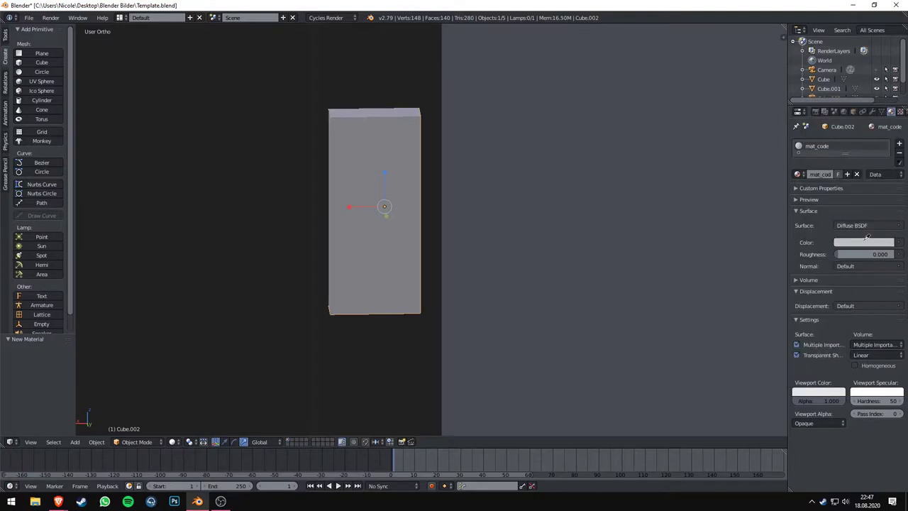
{"action": "middle_click_drag", "start_coordinate": [520, 254], "coordinate": [618, 168]}
Step: Add horizontal and vertical loop cuts on the machine body front below the block
{"action": "right_click", "coordinate": [453, 267]}
{"action": "key", "text": "Tab"}
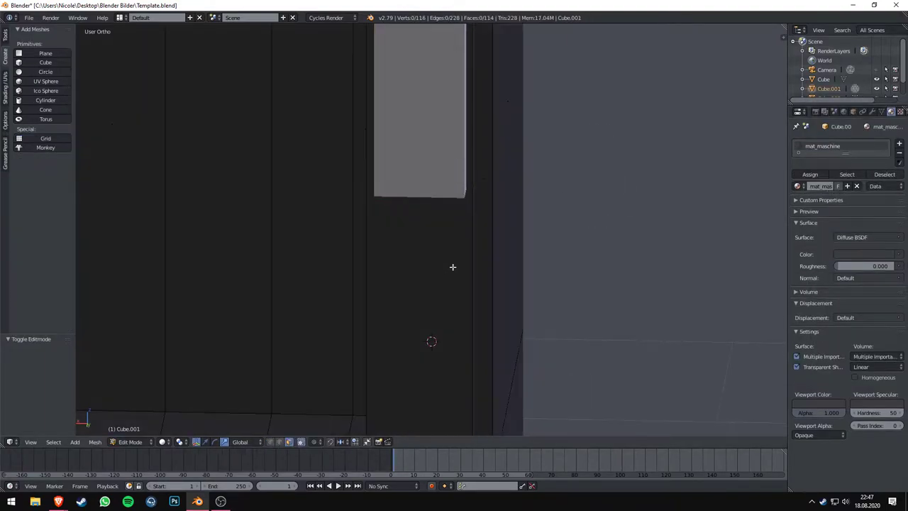
{"action": "left_click", "coordinate": [475, 278]}
{"action": "key", "text": "ctrl+r"}
{"action": "left_click", "coordinate": [482, 277]}
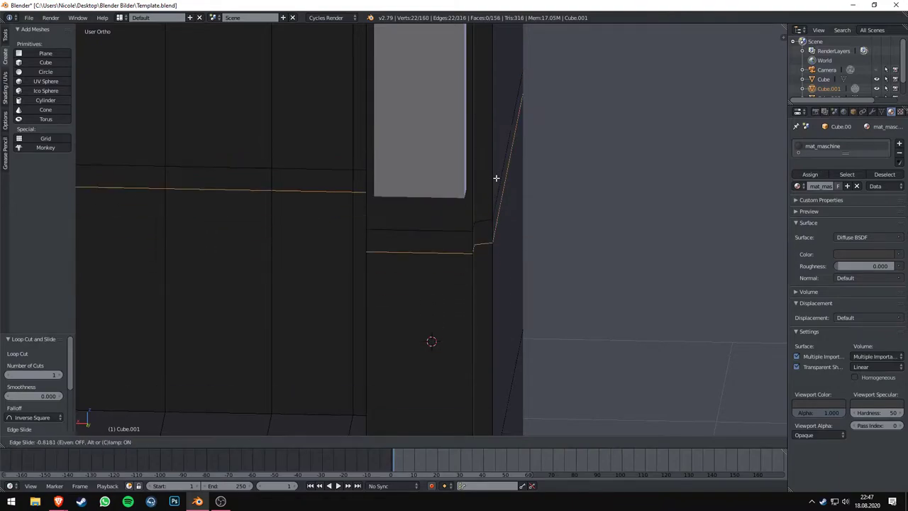
{"action": "left_click", "coordinate": [419, 258]}
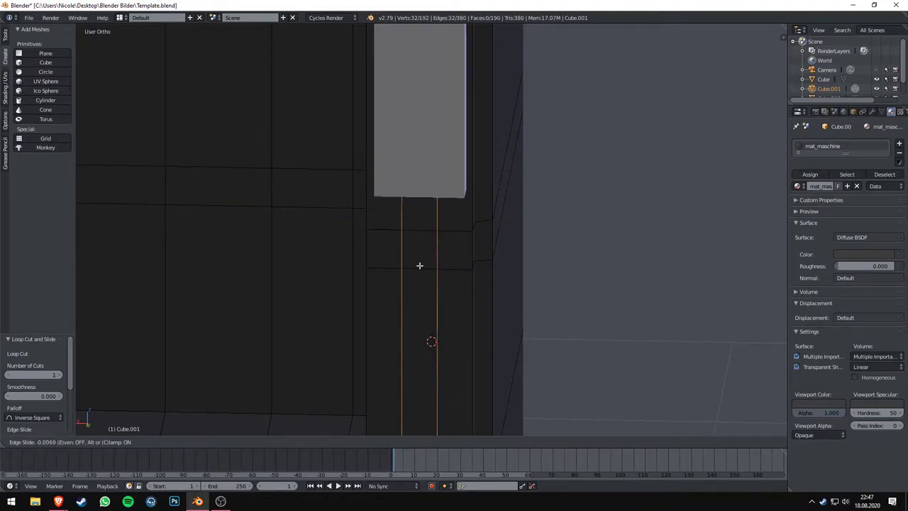
{"action": "left_click", "coordinate": [419, 265]}
Step: Extrude the small face below the block inward to form a recessed slot
{"action": "right_click", "coordinate": [418, 248]}
{"action": "key", "text": "e"}
{"action": "left_click", "coordinate": [464, 317]}
{"action": "mouse_move", "coordinate": [464, 317]}
{"action": "middle_mouse_down"}
{"action": "mouse_move", "coordinate": [606, 272]}
{"action": "mouse_move", "coordinate": [575, 275]}
{"action": "middle_mouse_up"}
{"action": "key", "text": "Tab"}
Step: Add a small cube, shrink it and raise it along Z onto the light panel
{"action": "key", "text": "shift+a"}
{"action": "left_click", "coordinate": [445, 192]}
{"action": "key", "text": "s"}
{"action": "left_click", "coordinate": [449, 224]}
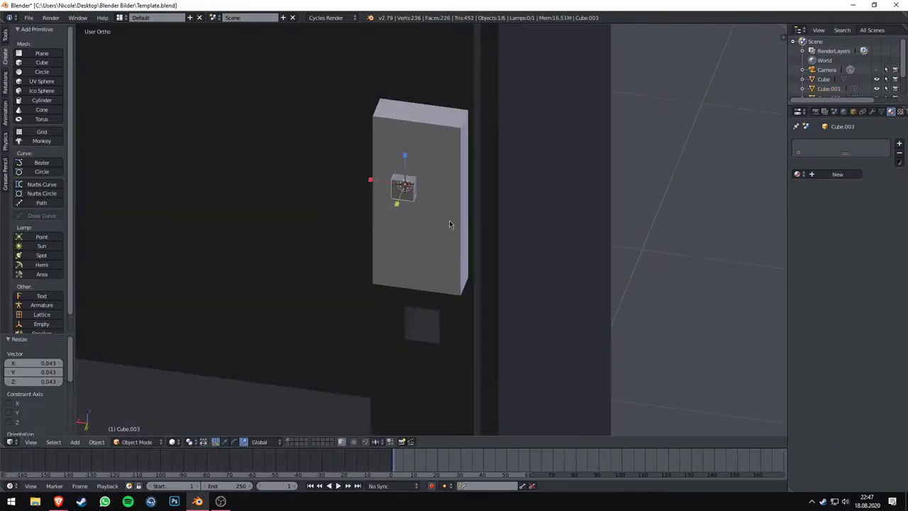
{"action": "middle_click_drag", "start_coordinate": [449, 224], "coordinate": [425, 270]}
{"action": "key", "text": "g"}
{"action": "key", "text": "z"}
{"action": "left_click", "coordinate": [478, 218]}
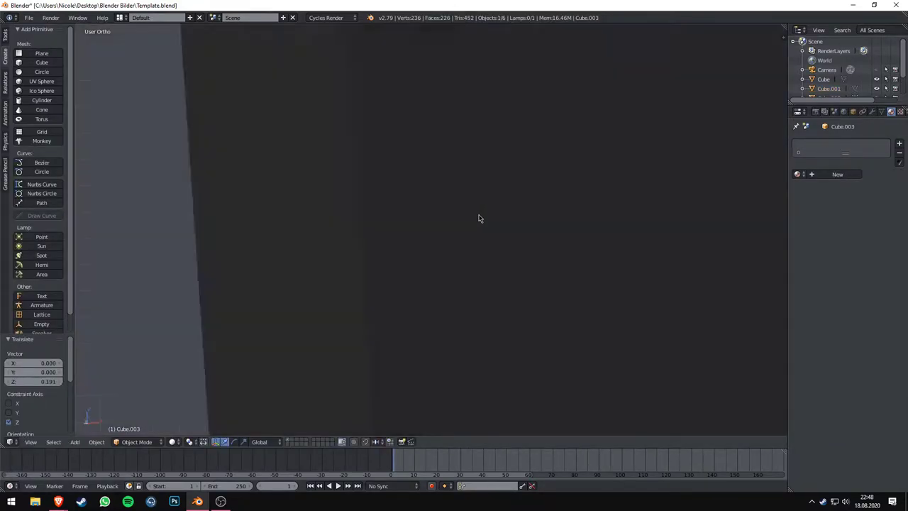
Step: Duplicate the small cube twice along X to make a row of three
{"action": "scroll", "coordinate": [478, 219], "scroll_direction": "down", "scroll_amount": 5}
{"action": "mouse_move", "coordinate": [468, 260]}
{"action": "middle_mouse_down"}
{"action": "mouse_move", "coordinate": [473, 178]}
{"action": "mouse_move", "coordinate": [461, 170]}
{"action": "mouse_move", "coordinate": [501, 273]}
{"action": "middle_mouse_up"}
{"action": "scroll", "coordinate": [505, 167], "scroll_direction": "up", "scroll_amount": 5}
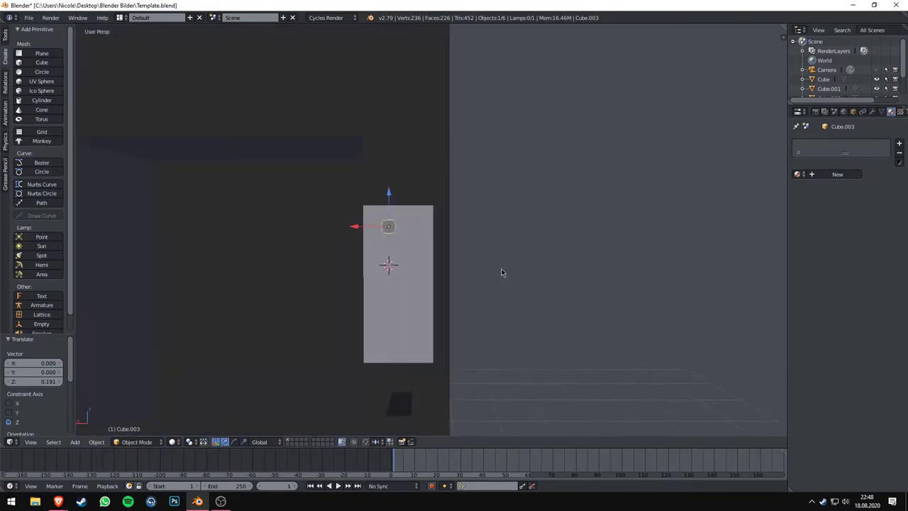
{"action": "scroll", "coordinate": [408, 198], "scroll_direction": "up", "scroll_amount": 2}
{"action": "scroll", "coordinate": [408, 198], "scroll_direction": "up", "scroll_amount": 3}
{"action": "key", "text": "shift+d"}
{"action": "key", "text": "x"}
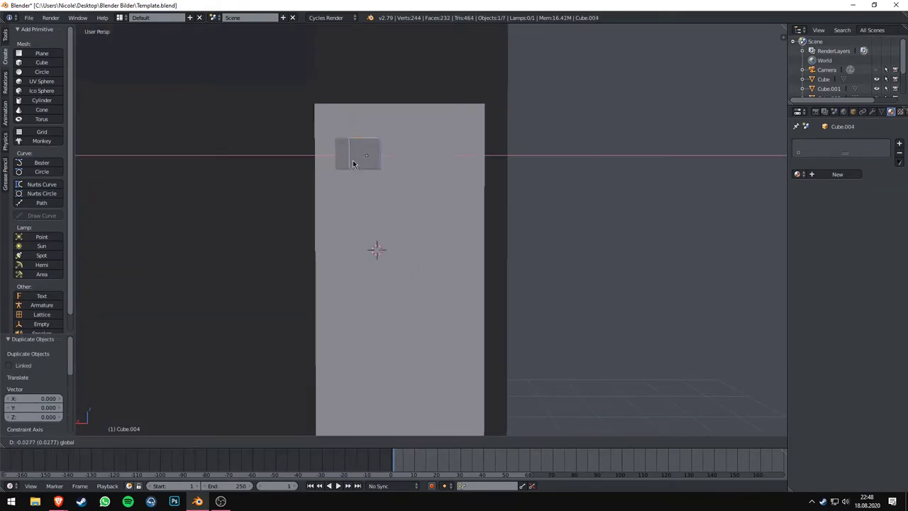
{"action": "left_click", "coordinate": [387, 185]}
{"action": "key", "text": "shift+d"}
{"action": "key", "text": "x"}
{"action": "left_click", "coordinate": [397, 170]}
Step: Select the row of three cubes and reposition it on the panel
{"action": "right_click", "coordinate": [347, 154], "text": "shift"}
{"action": "key", "text": "g"}
{"action": "key", "text": "x"}
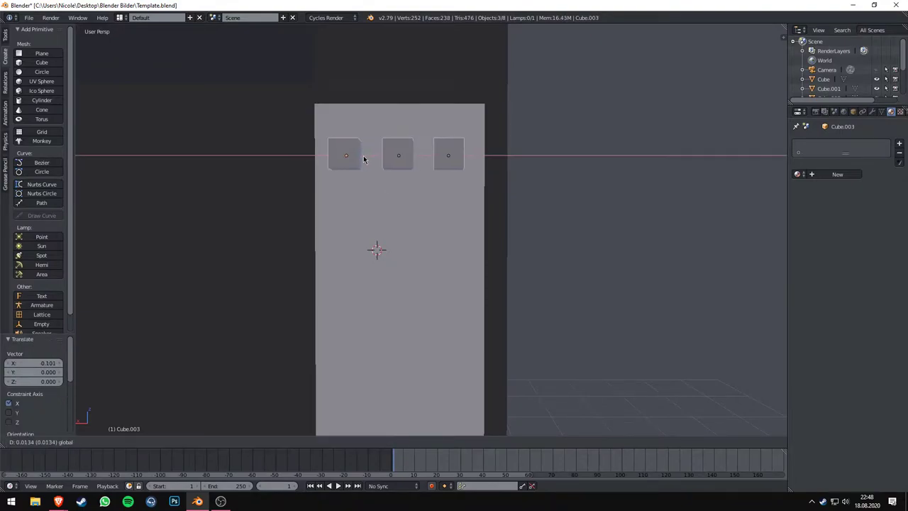
{"action": "key", "text": "z"}
{"action": "left_click", "coordinate": [397, 149]}
{"action": "key", "text": "KP_1"}
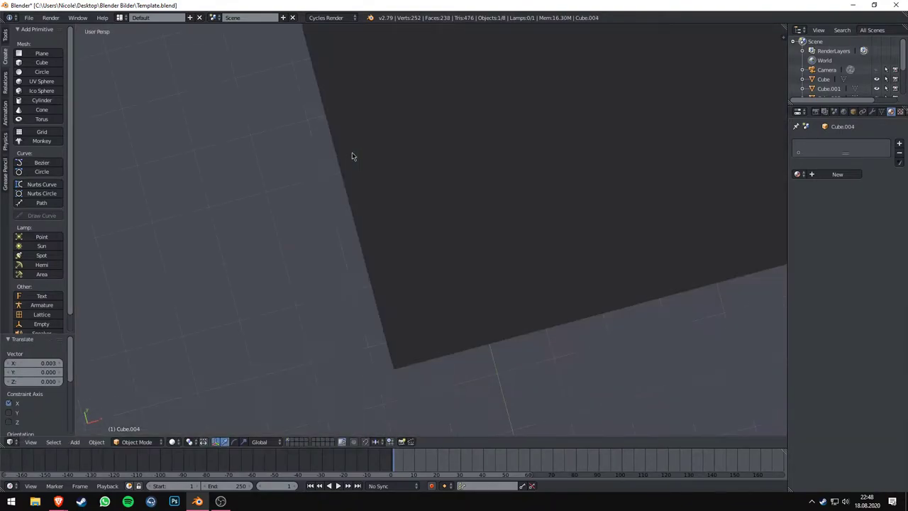
Step: Duplicate the row twice downward to complete the three-by-three grid
{"action": "key", "text": "shift+d"}
{"action": "key", "text": "x"}
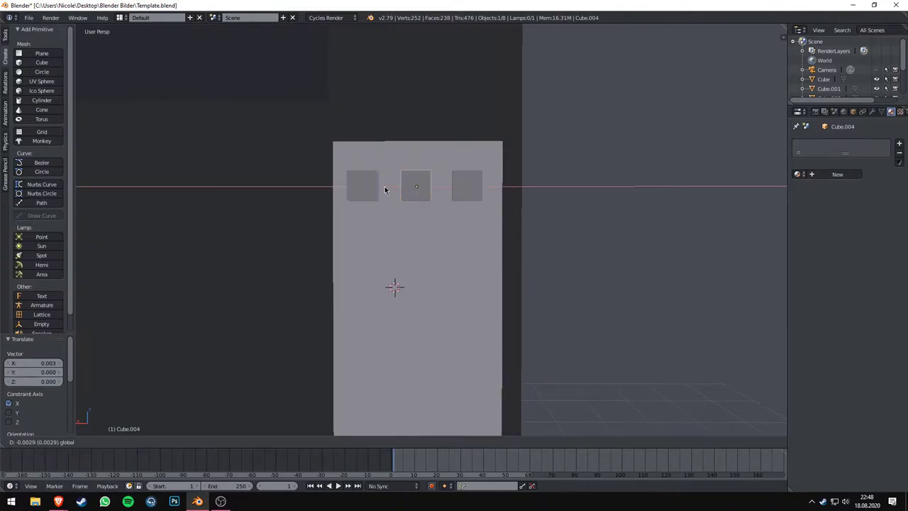
{"action": "right_click", "coordinate": [421, 189]}
{"action": "mouse_move", "coordinate": [416, 155]}
{"action": "left_mouse_down"}
{"action": "mouse_move", "coordinate": [427, 213]}
{"action": "mouse_move", "coordinate": [411, 251]}
{"action": "left_mouse_up"}
{"action": "key", "text": "shift+d"}
{"action": "right_click", "coordinate": [428, 213]}
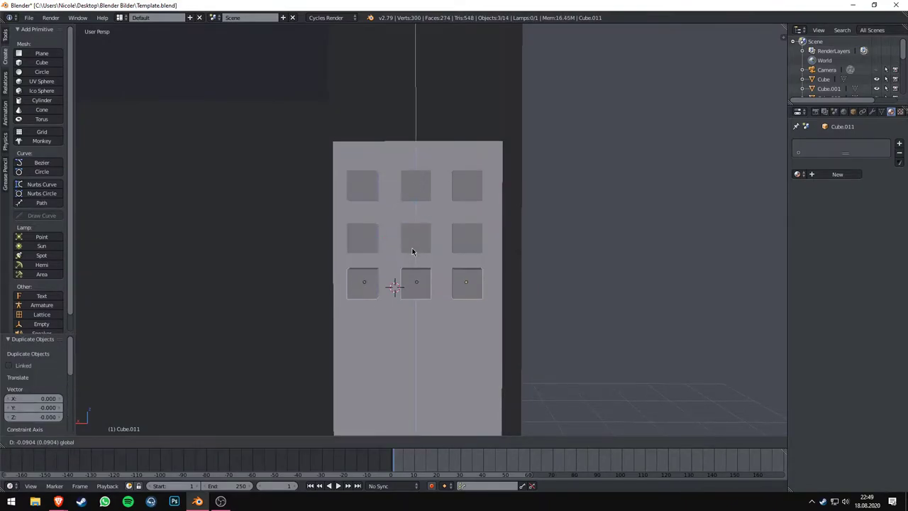
{"action": "scroll", "coordinate": [542, 301], "scroll_direction": "down", "scroll_amount": 2}
{"action": "middle_click_drag", "start_coordinate": [533, 277], "coordinate": [441, 236]}
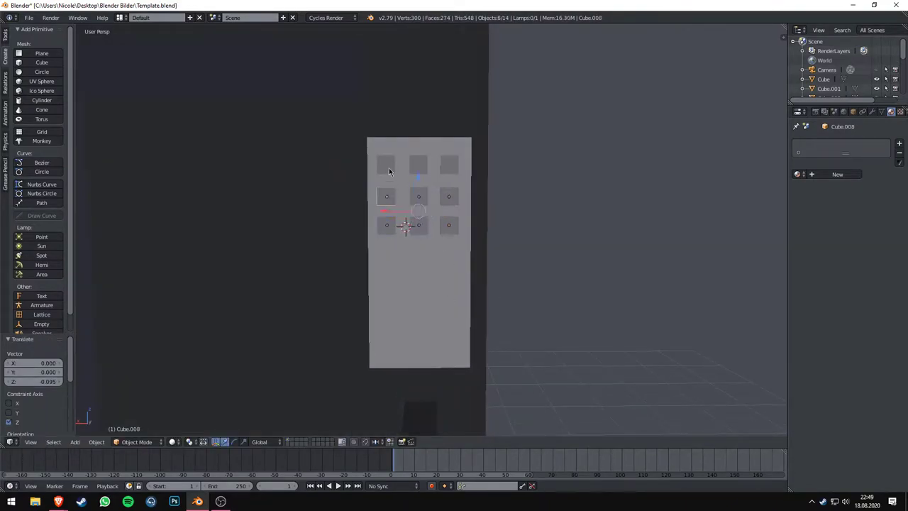
Step: Create the mat_button material with dark grey colour and matching viewport colour
{"action": "left_click", "coordinate": [813, 174]}
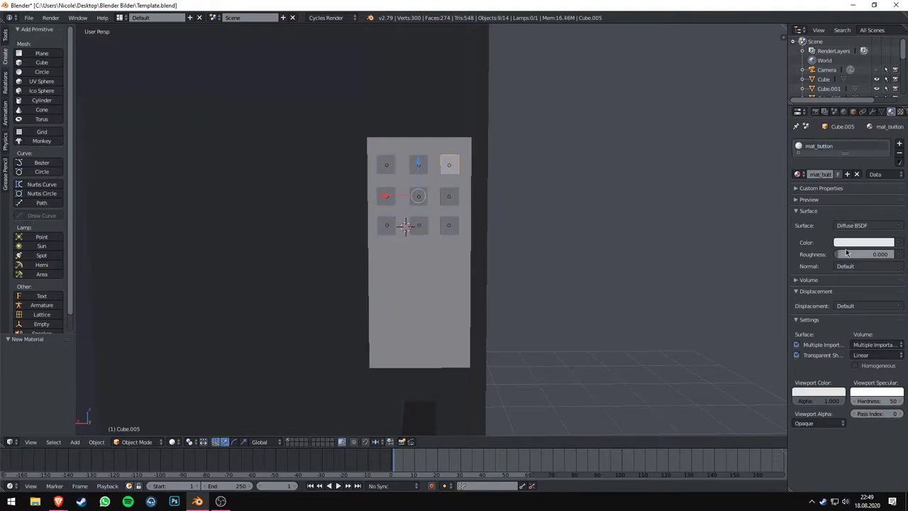
{"action": "left_click", "coordinate": [846, 242]}
{"action": "left_click", "coordinate": [887, 156]}
{"action": "left_click", "coordinate": [818, 392]}
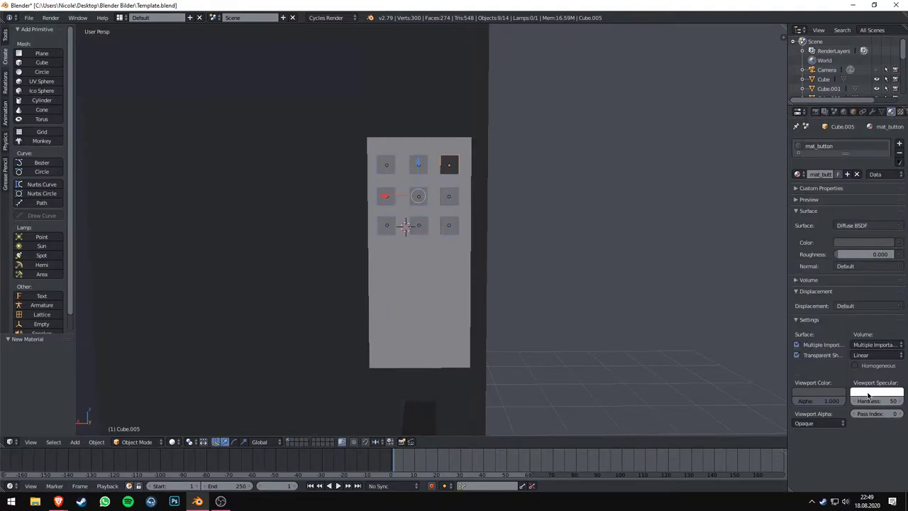
Step: Assign mat_button to the top-middle and middle-left cubes
{"action": "right_click", "coordinate": [418, 164]}
{"action": "left_click", "coordinate": [797, 174]}
{"action": "left_click", "coordinate": [740, 189]}
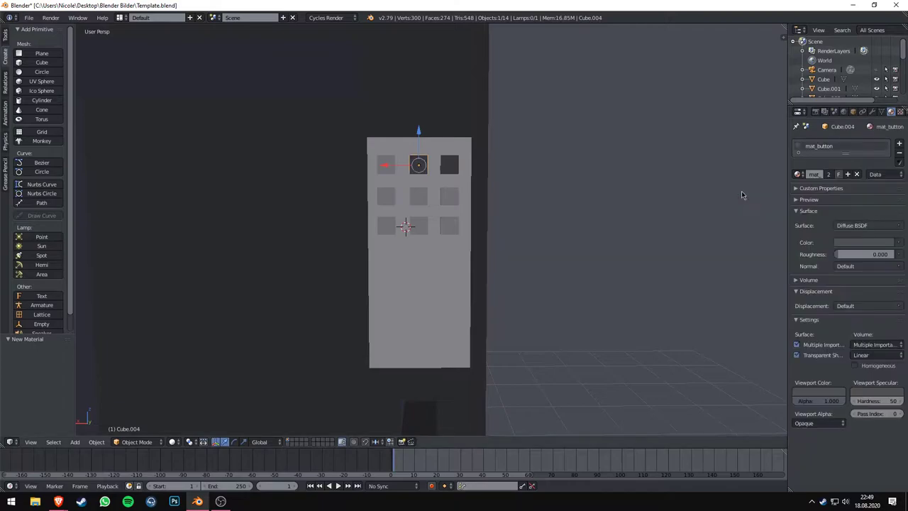
{"action": "right_click", "coordinate": [386, 197]}
{"action": "left_click", "coordinate": [797, 174]}
{"action": "left_click", "coordinate": [797, 173]}
{"action": "left_click", "coordinate": [716, 189]}
Step: Assign mat_button to the remaining small cubes of the grid
{"action": "right_click", "coordinate": [418, 196]}
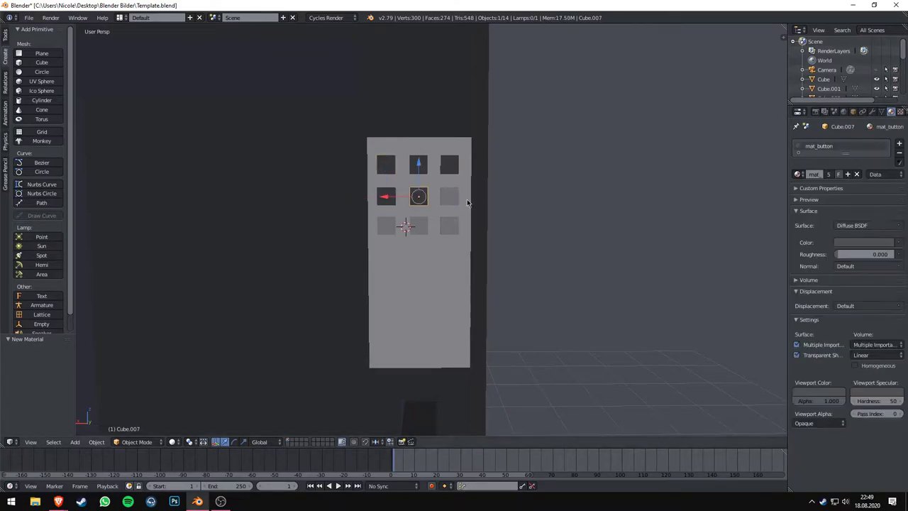
{"action": "right_click", "coordinate": [449, 196]}
{"action": "right_click", "coordinate": [386, 226]}
{"action": "left_click", "coordinate": [716, 189]}
{"action": "right_click", "coordinate": [417, 225]}
{"action": "left_click", "coordinate": [798, 174]}
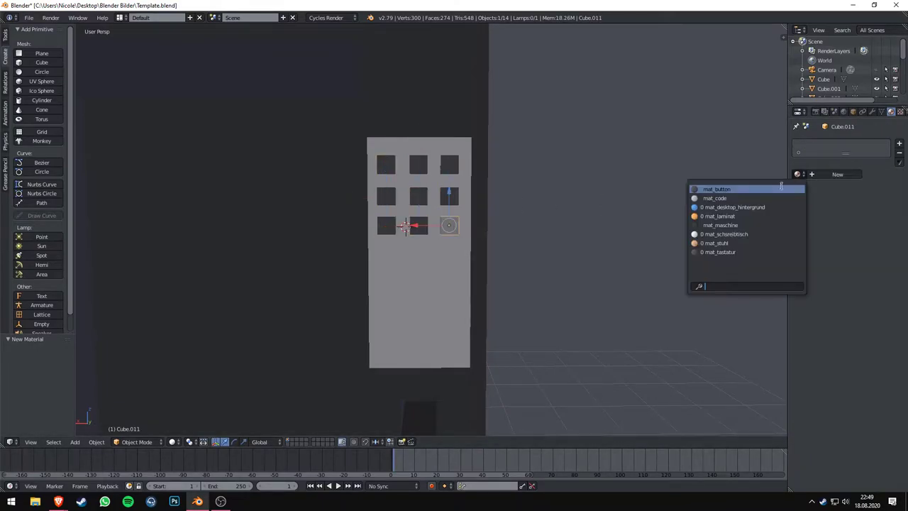
{"action": "left_click", "coordinate": [757, 189]}
Step: Duplicate the bottom-right cube and place the copy lower on the panel
{"action": "key", "text": "shift+d"}
{"action": "key", "text": "z"}
{"action": "left_click", "coordinate": [431, 266]}
Step: Scale the copied cube up 1.4 times and shift it along X below the grid
{"action": "key", "text": "s"}
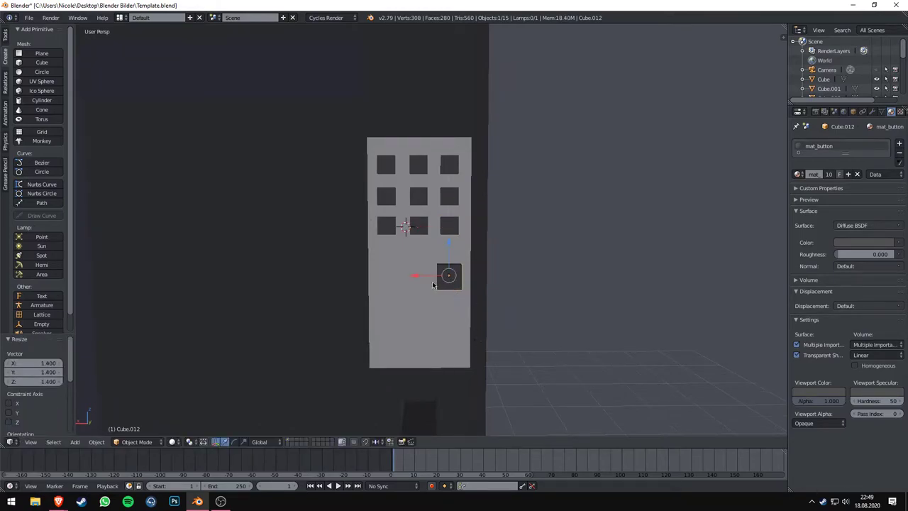
{"action": "key", "text": "g"}
{"action": "key", "text": "x"}
{"action": "left_click", "coordinate": [429, 284]}
Step: Give the large cube a new red mat_red material with red viewport colours
{"action": "left_click", "coordinate": [797, 174]}
{"action": "left_click", "coordinate": [847, 174]}
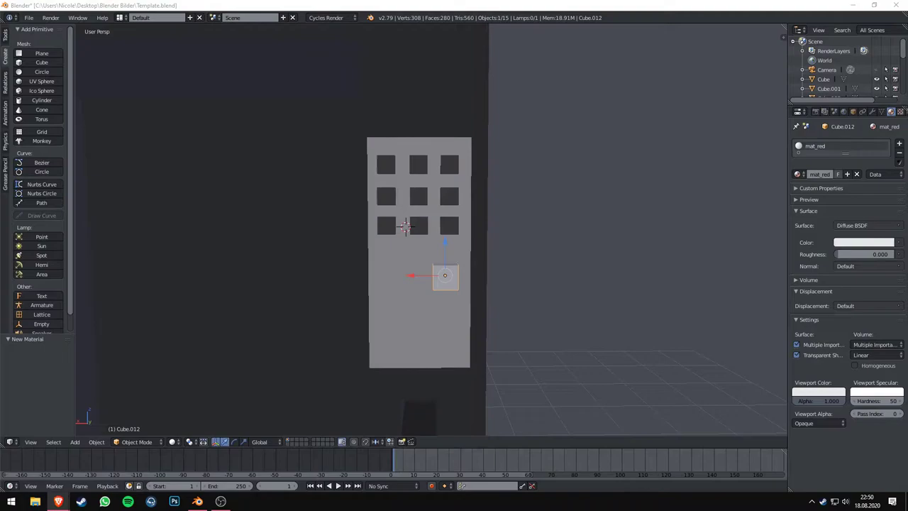
{"action": "left_click", "coordinate": [866, 245]}
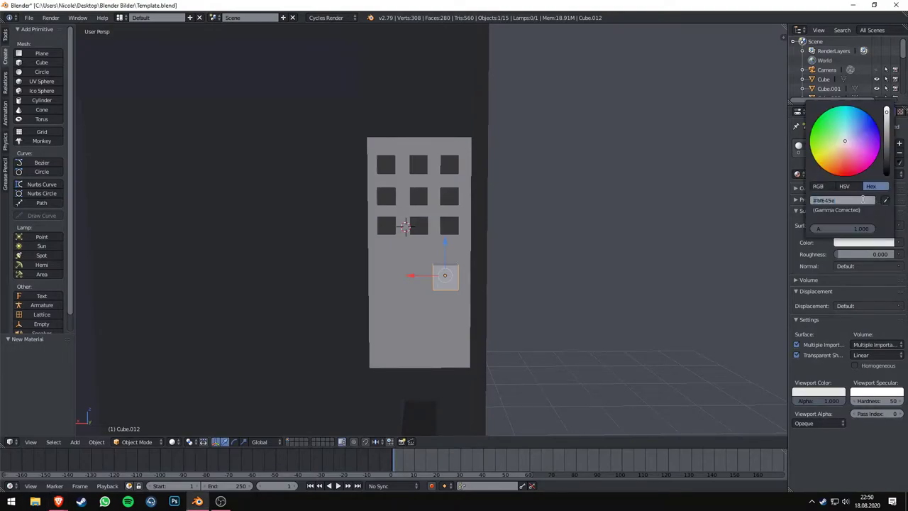
{"action": "key", "text": "ctrl+v"}
{"action": "key", "text": "ctrl+v"}
{"action": "left_click", "coordinate": [877, 392]}
{"action": "key", "text": "ctrl+v"}
Step: Duplicate the red cube along X and give the copy a new material named mat_green
{"action": "key", "text": "shift+d"}
{"action": "key", "text": "x"}
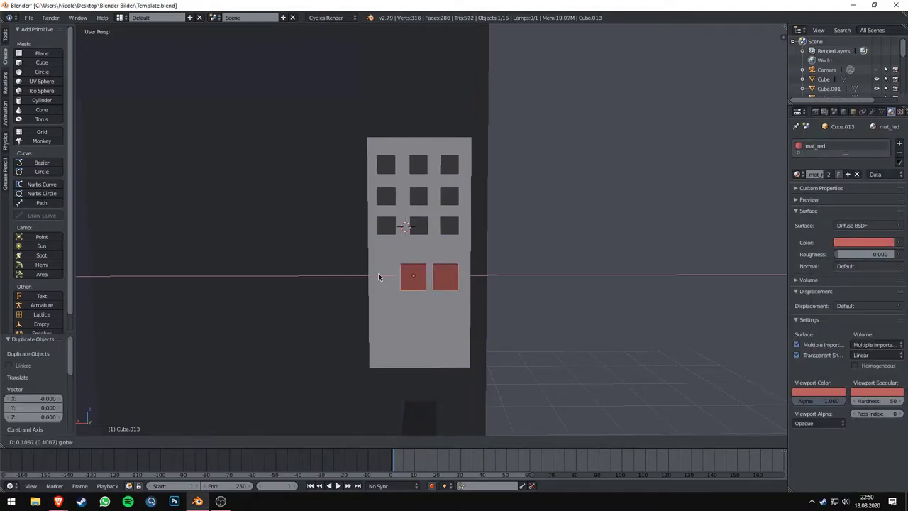
{"action": "left_click", "coordinate": [378, 277]}
{"action": "left_click", "coordinate": [856, 174]}
{"action": "left_click", "coordinate": [848, 173]}
{"action": "double_click", "coordinate": [815, 145]}
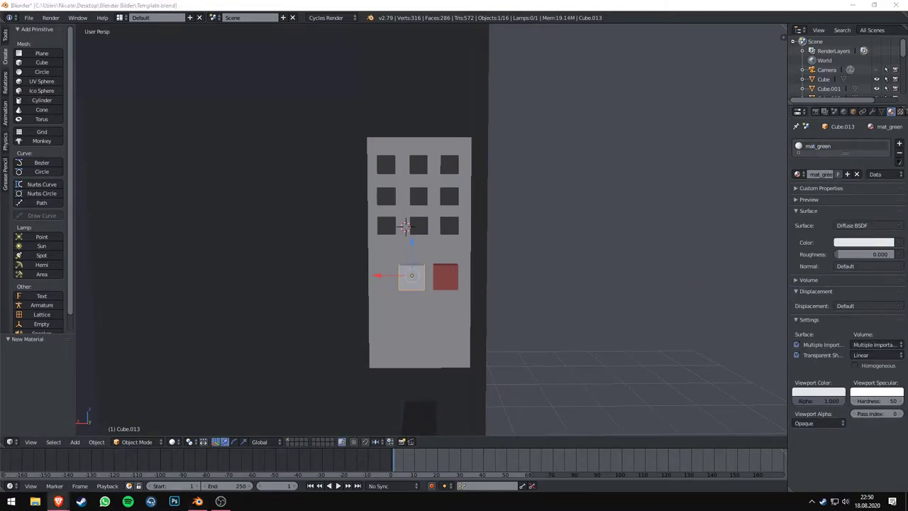
Step: Set mat_green's colour and viewport specular colour to green
{"action": "left_click", "coordinate": [864, 243]}
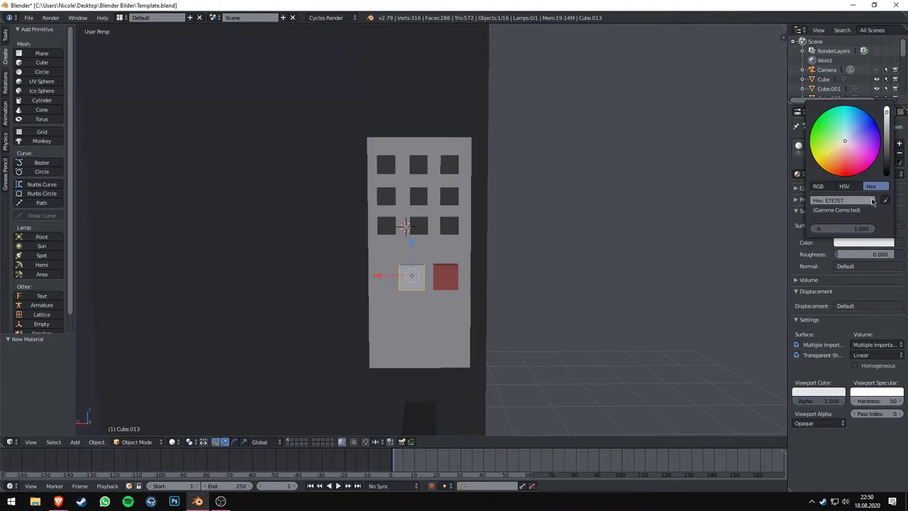
{"action": "key", "text": "ctrl+v"}
{"action": "left_click", "coordinate": [876, 391]}
{"action": "key", "text": "ctrl+v"}
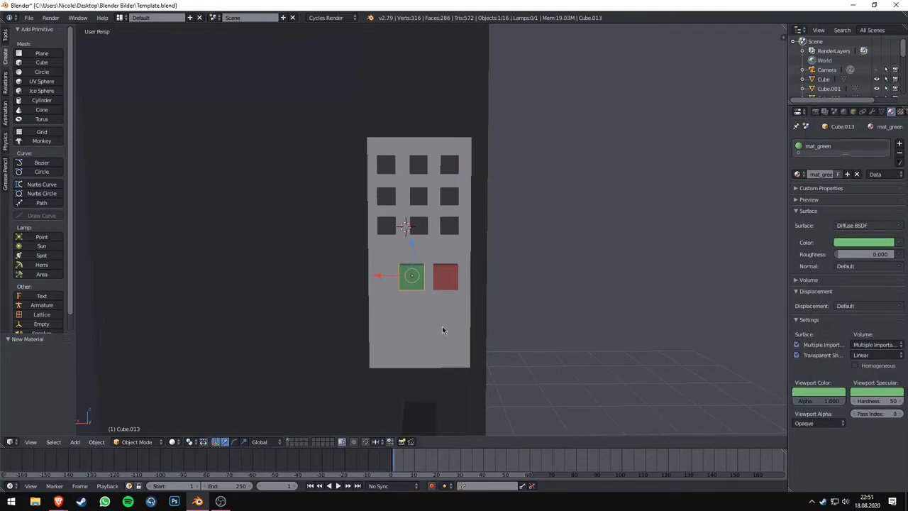
{"action": "middle_click_drag", "start_coordinate": [448, 285], "coordinate": [439, 251], "text": "shift"}
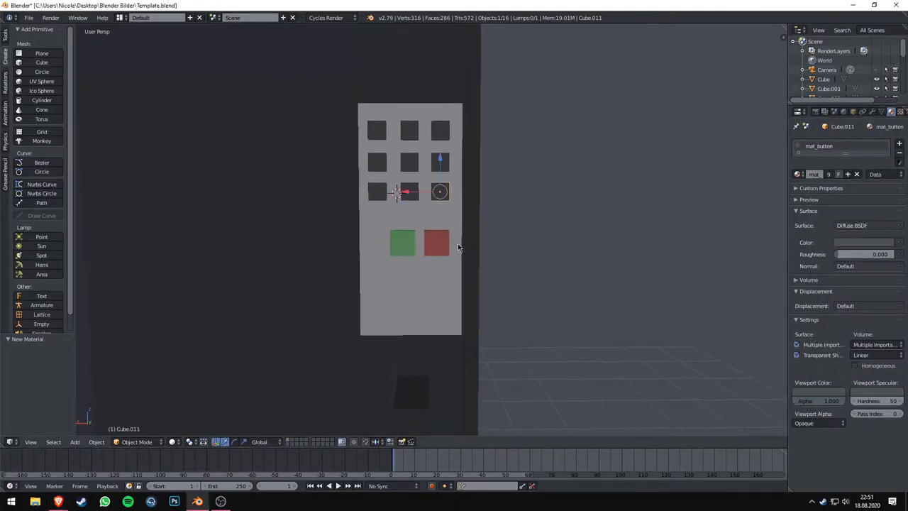
Step: Duplicate a dark button cube, shrink it, and place it at the panel's lower right
{"action": "key", "text": "shift+d"}
{"action": "left_click", "coordinate": [438, 298]}
{"action": "key", "text": "s"}
{"action": "left_click", "coordinate": [462, 345]}
{"action": "key", "text": "g"}
{"action": "key", "text": "x"}
{"action": "left_click", "coordinate": [403, 301]}
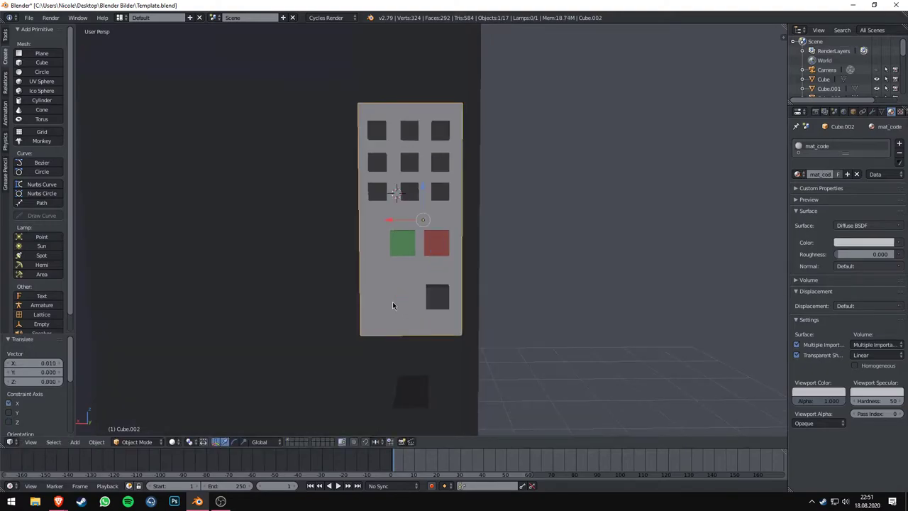
Step: Enter Edit Mode on the light keypad panel, try loop cuts, then undo them
{"action": "right_click", "coordinate": [392, 302]}
{"action": "key", "text": "Tab"}
{"action": "middle_click_drag", "start_coordinate": [415, 339], "coordinate": [395, 322], "text": "shift"}
{"action": "key", "text": "a"}
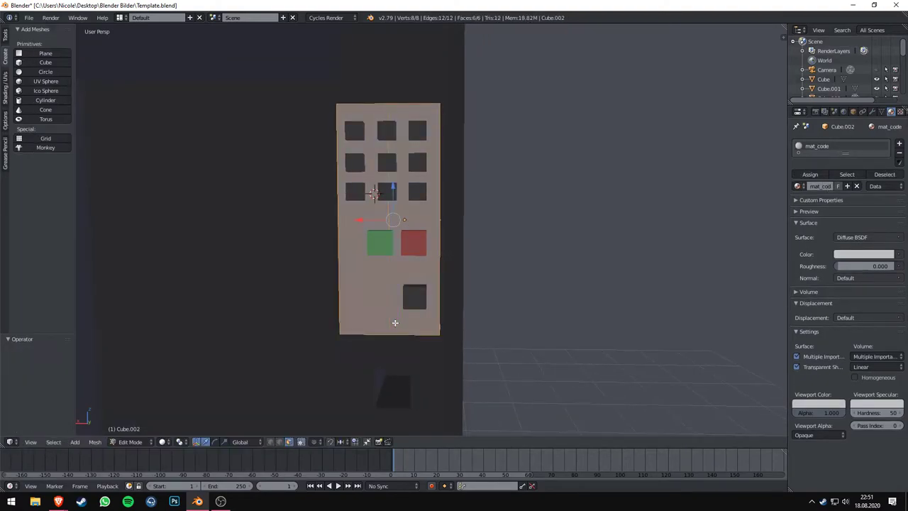
{"action": "left_click", "coordinate": [373, 322]}
{"action": "scroll", "coordinate": [403, 294], "scroll_direction": "up", "scroll_amount": 5}
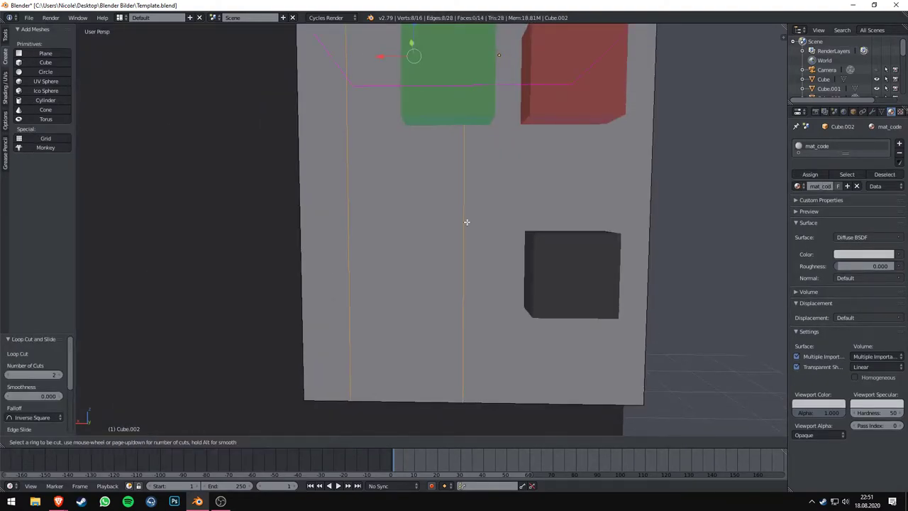
{"action": "scroll", "coordinate": [535, 392], "scroll_direction": "down", "scroll_amount": 4}
{"action": "key", "text": "ctrl+z"}
{"action": "scroll", "coordinate": [470, 269], "scroll_direction": "down", "scroll_amount": 2}
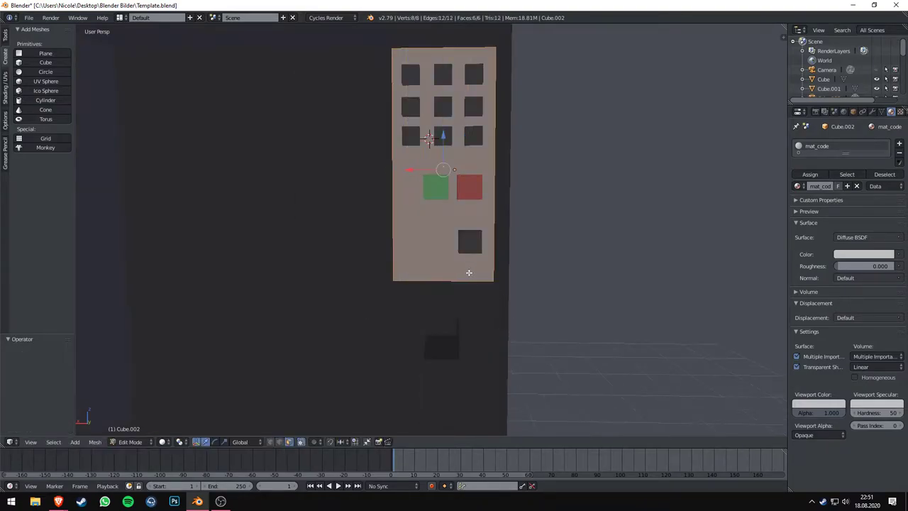
{"action": "scroll", "coordinate": [449, 249], "scroll_direction": "up", "scroll_amount": 2}
{"action": "key", "text": "Escape"}
Step: Add two loop cuts across the panel to outline the slot
{"action": "key", "text": "a"}
{"action": "key", "text": "ctrl+r"}
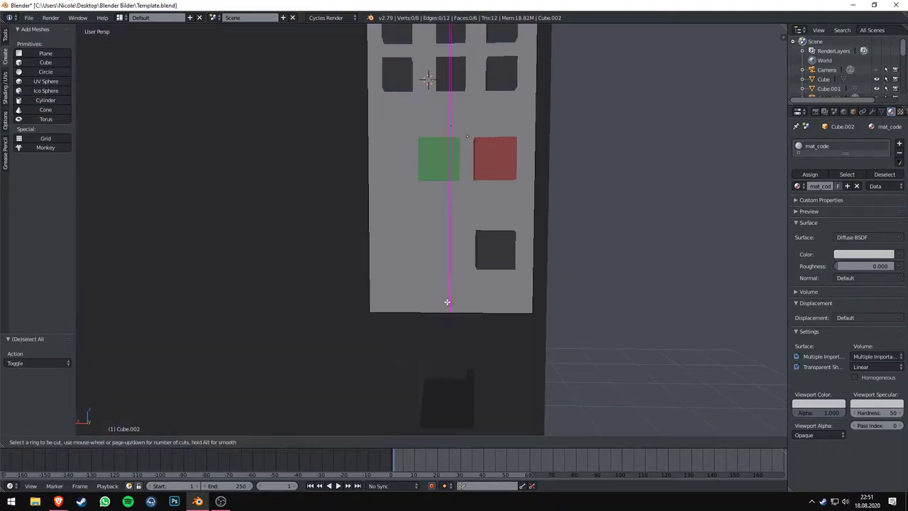
{"action": "left_click", "coordinate": [408, 297]}
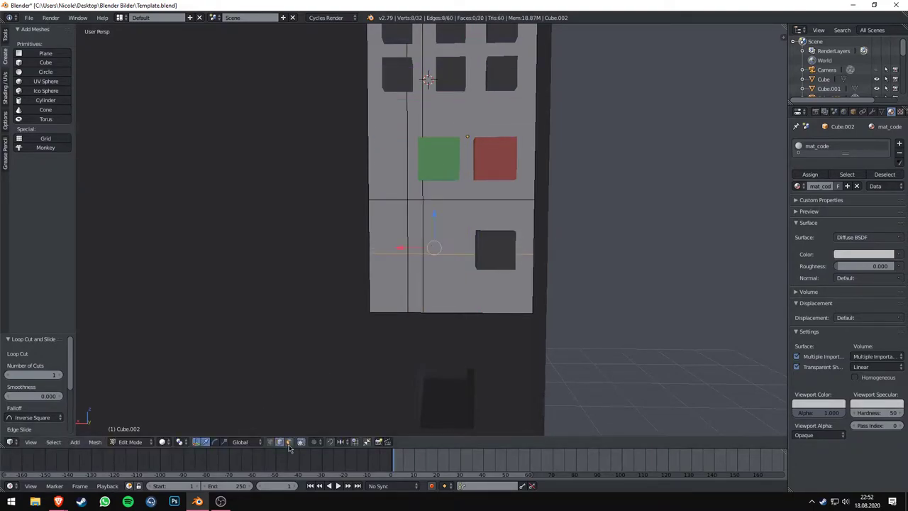
{"action": "left_click", "coordinate": [415, 317]}
Step: Extrude the outlined face into a narrow slot at the lower left and exit Edit Mode
{"action": "mouse_move", "coordinate": [416, 317]}
{"action": "middle_mouse_down"}
{"action": "mouse_move", "coordinate": [598, 253]}
{"action": "mouse_move", "coordinate": [327, 314]}
{"action": "middle_mouse_up"}
{"action": "scroll", "coordinate": [549, 293], "scroll_direction": "down", "scroll_amount": 4}
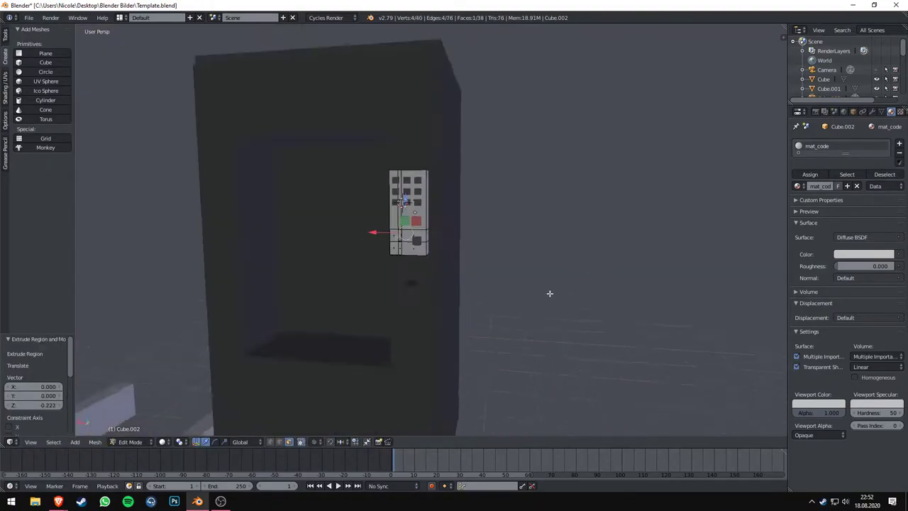
{"action": "key", "text": "e"}
{"action": "left_click", "coordinate": [528, 268]}
{"action": "key", "text": "Tab"}
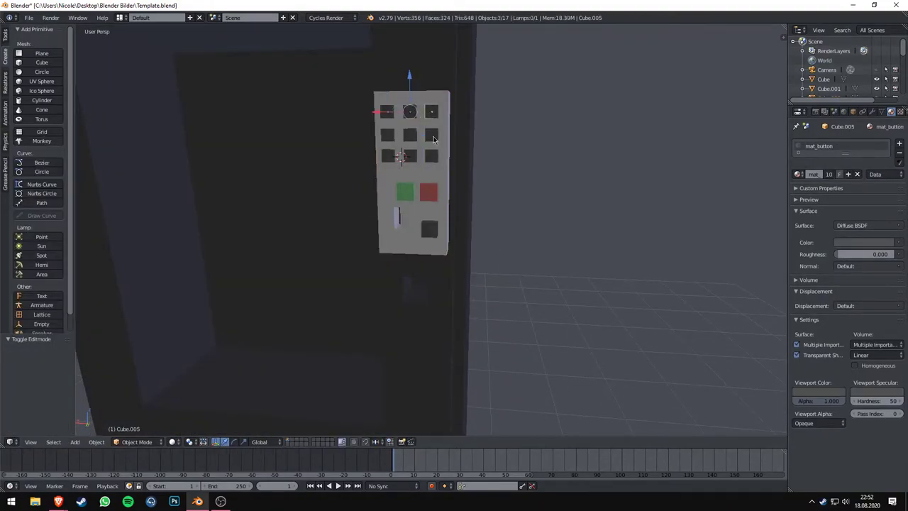
Step: Attempt a join on the keypad parts, then clear the selection
{"action": "key", "text": "ctrl+j"}
{"action": "left_click", "coordinate": [5, 37]}
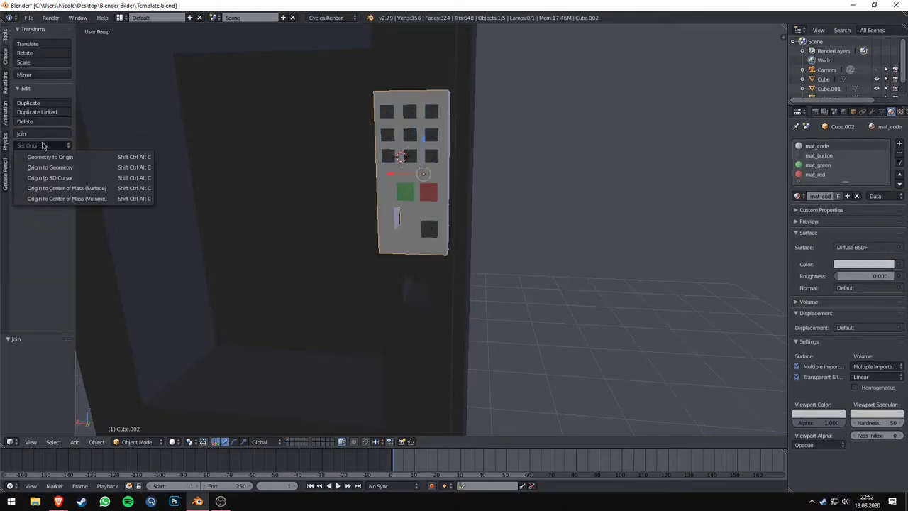
{"action": "scroll", "coordinate": [39, 188], "scroll_direction": "down", "scroll_amount": 2, "text": "ctrl"}
{"action": "scroll", "coordinate": [39, 188], "scroll_direction": "up", "scroll_amount": 2, "text": "ctrl"}
{"action": "key", "text": "shift+s"}
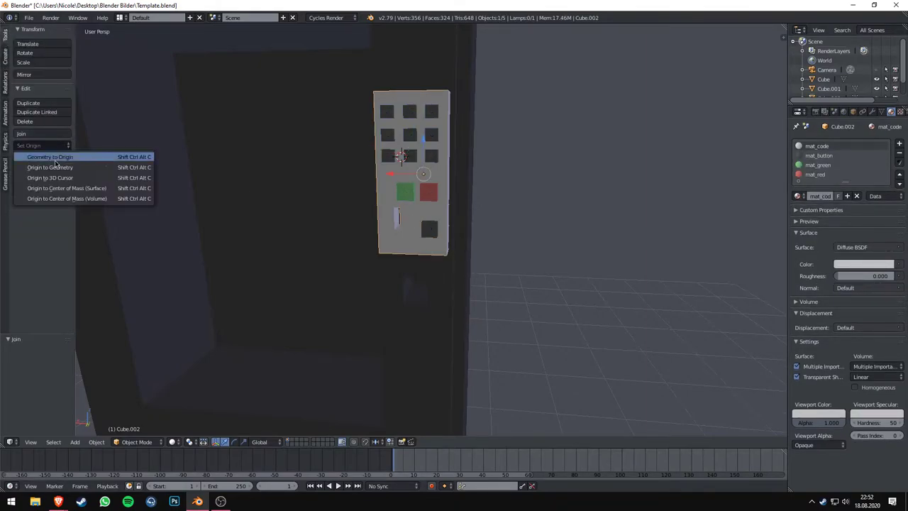
{"action": "key", "text": "Escape"}
{"action": "key", "text": "a"}
{"action": "scroll", "coordinate": [511, 221], "scroll_direction": "down", "scroll_amount": 4}
Step: Select the machine body plus the keypad and join them with Ctrl+J
{"action": "right_click", "coordinate": [419, 313]}
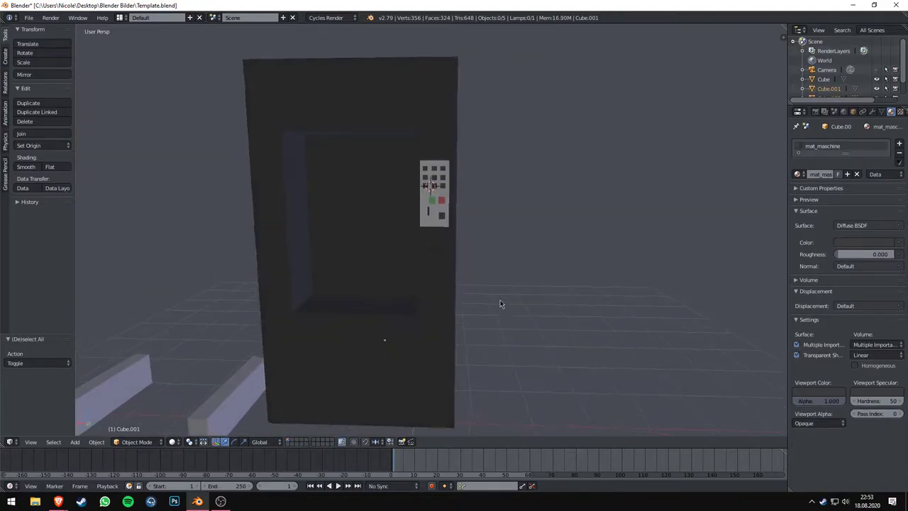
{"action": "right_click", "coordinate": [364, 336], "text": "shift"}
{"action": "scroll", "coordinate": [365, 336], "scroll_direction": "up", "scroll_amount": 2}
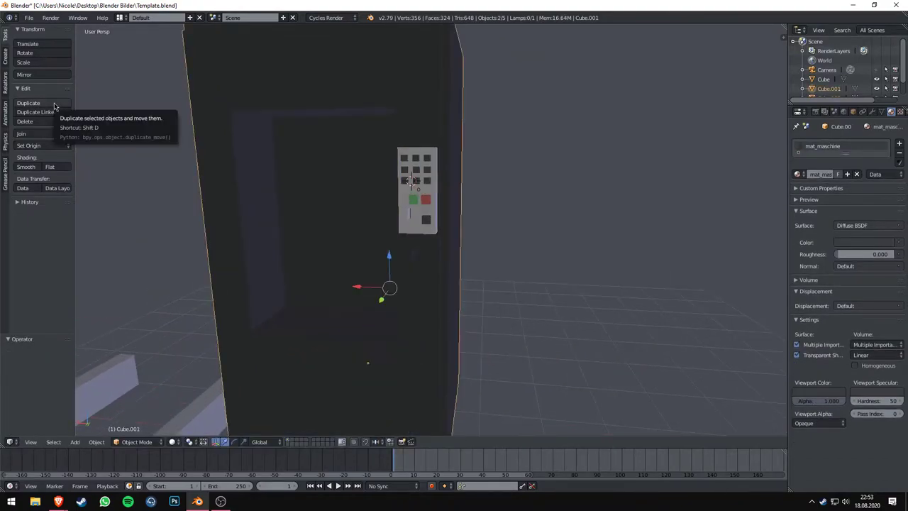
{"action": "key", "text": "ctrl+j"}
{"action": "key", "text": "shift+s"}
{"action": "left_click", "coordinate": [92, 193]}
Step: Orbit around the joined machine and switch to the camera view
{"action": "scroll", "coordinate": [504, 247], "scroll_direction": "down", "scroll_amount": 2}
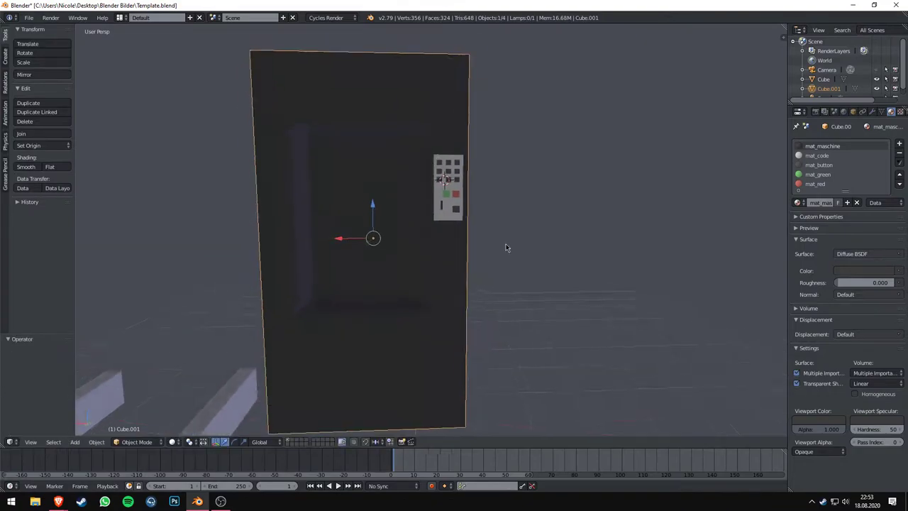
{"action": "mouse_move", "coordinate": [504, 246]}
{"action": "middle_mouse_down"}
{"action": "mouse_move", "coordinate": [492, 262]}
{"action": "mouse_move", "coordinate": [529, 293]}
{"action": "middle_mouse_up"}
{"action": "scroll", "coordinate": [495, 248], "scroll_direction": "down", "scroll_amount": 3}
{"action": "key", "text": "KP_0"}
Step: Rotate the selected body and bar about 184° around the vertical axis
{"action": "right_click", "coordinate": [529, 293], "text": "shift"}
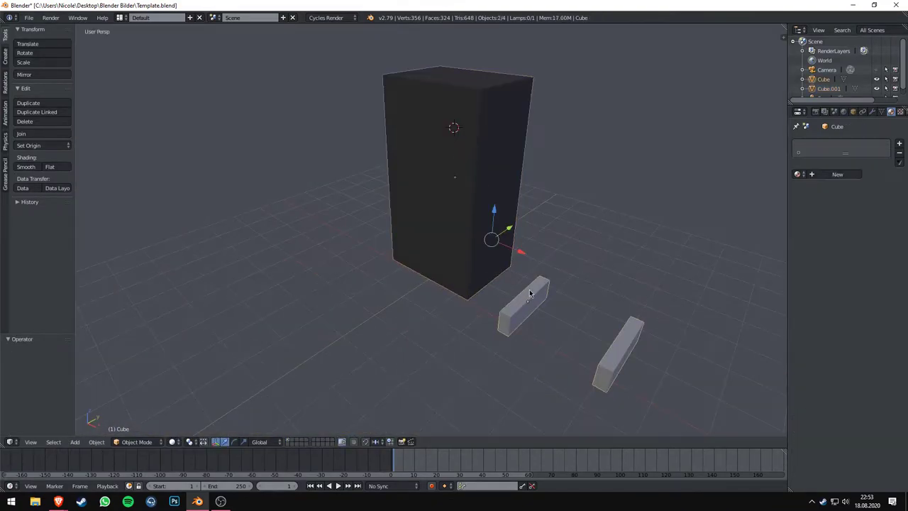
{"action": "left_click_drag", "start_coordinate": [502, 264], "coordinate": [475, 205]}
{"action": "key", "text": "n"}
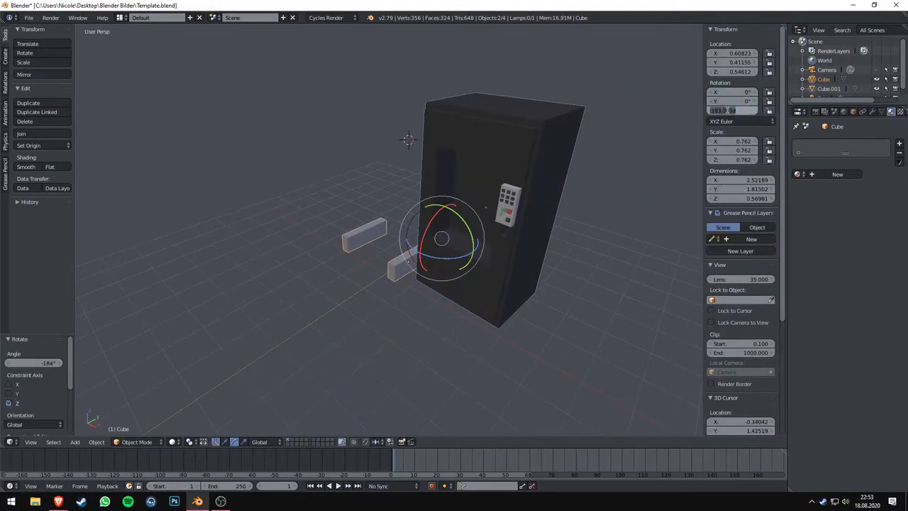
{"action": "right_click", "coordinate": [576, 243]}
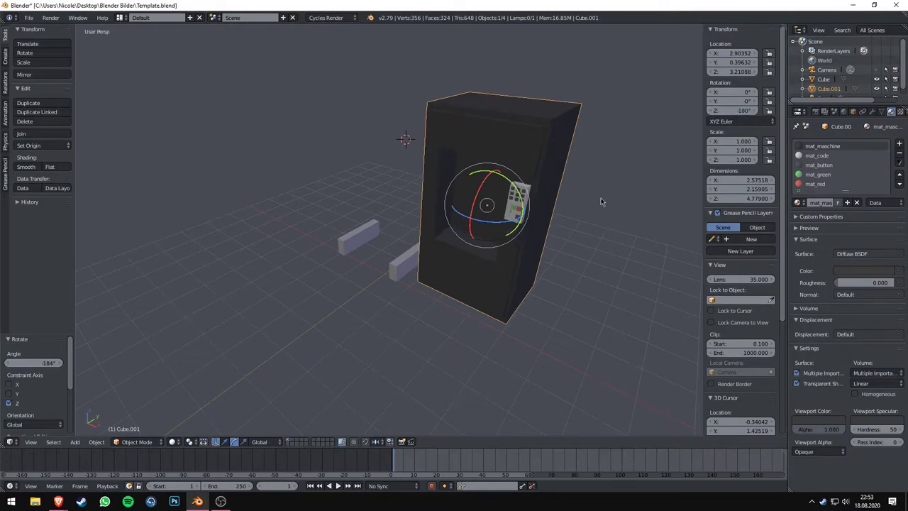
{"action": "key", "text": "n"}
Step: Test-render from the camera view, then select the keypad on the machine front
{"action": "middle_click_drag", "start_coordinate": [600, 202], "coordinate": [503, 304]}
{"action": "key", "text": "KP_0"}
{"action": "key", "text": "F12"}
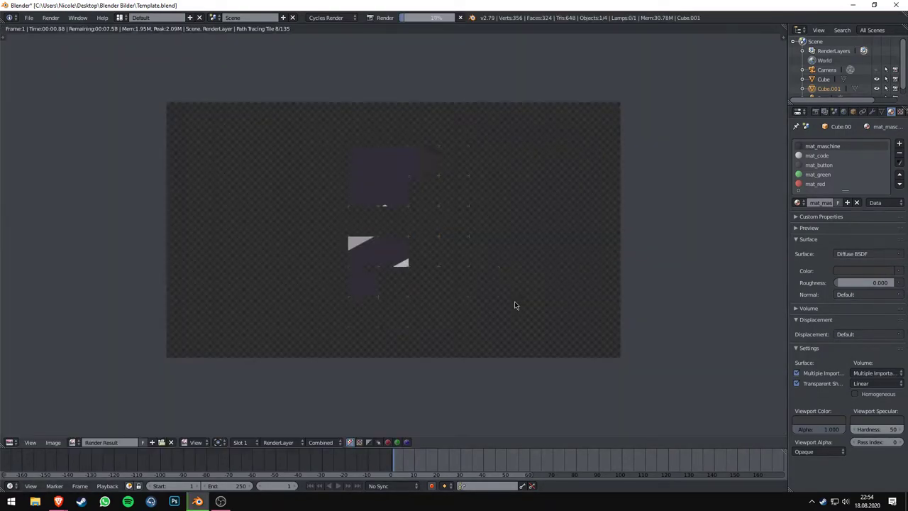
{"action": "key", "text": "Escape"}
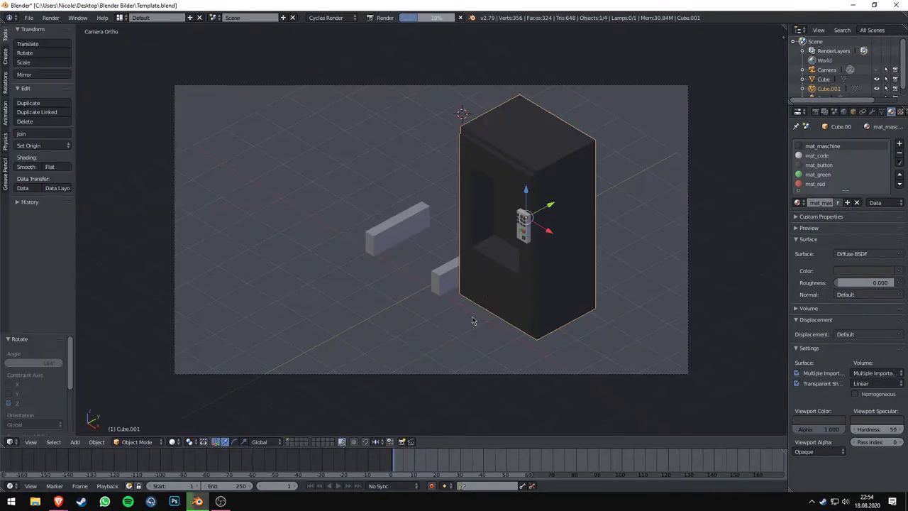
{"action": "mouse_move", "coordinate": [473, 320]}
{"action": "middle_mouse_down"}
{"action": "mouse_move", "coordinate": [484, 256]}
{"action": "mouse_move", "coordinate": [474, 303]}
{"action": "middle_mouse_up"}
{"action": "right_click", "coordinate": [484, 259], "text": "shift"}
{"action": "right_click", "coordinate": [478, 264]}
Step: Duplicate the keypad and nudge the copy slightly along Y
{"action": "key", "text": "shift+d"}
{"action": "key", "text": "y"}
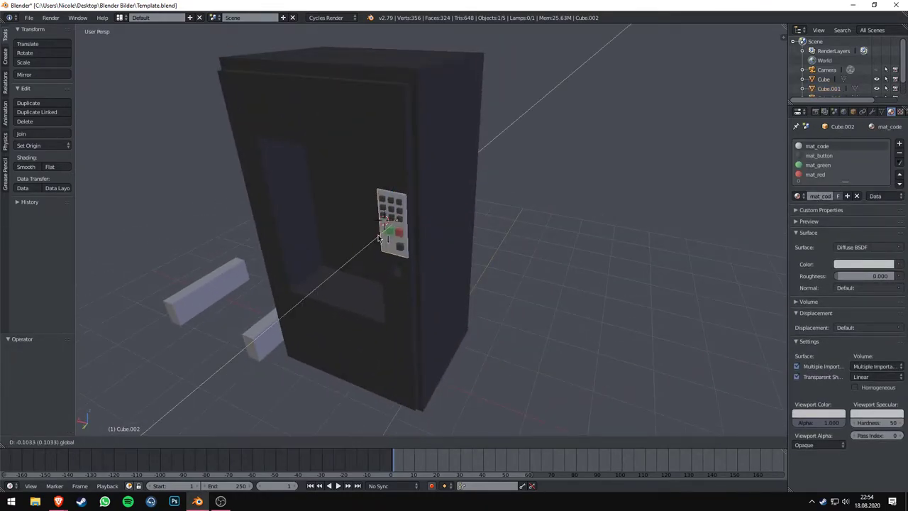
{"action": "left_click", "coordinate": [378, 239]}
{"action": "scroll", "coordinate": [382, 232], "scroll_direction": "up", "scroll_amount": 5}
{"action": "left_click", "coordinate": [273, 188]}
{"action": "scroll", "coordinate": [479, 246], "scroll_direction": "down", "scroll_amount": 5}
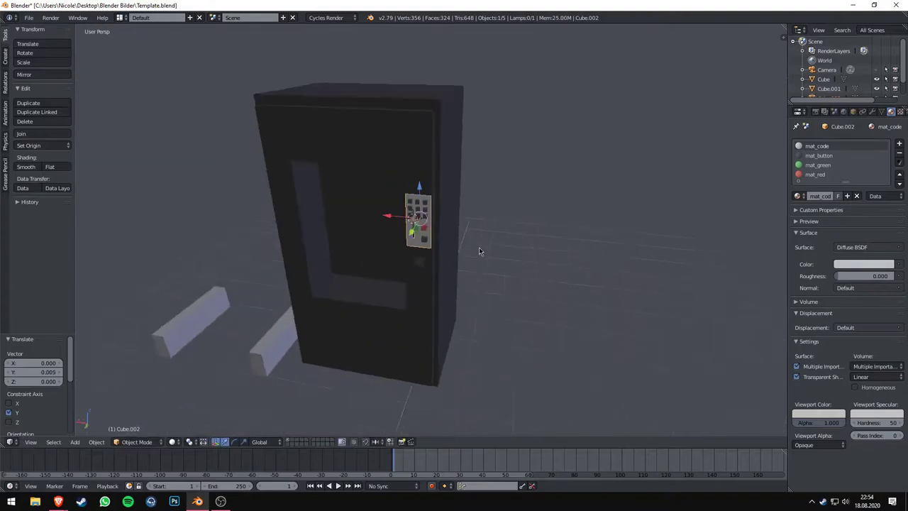
Step: Turn the box Cube 178° about Z and adjust the keypad copy's Z rotation
{"action": "right_click", "coordinate": [336, 301]}
{"action": "left_click_drag", "start_coordinate": [341, 299], "coordinate": [369, 316]}
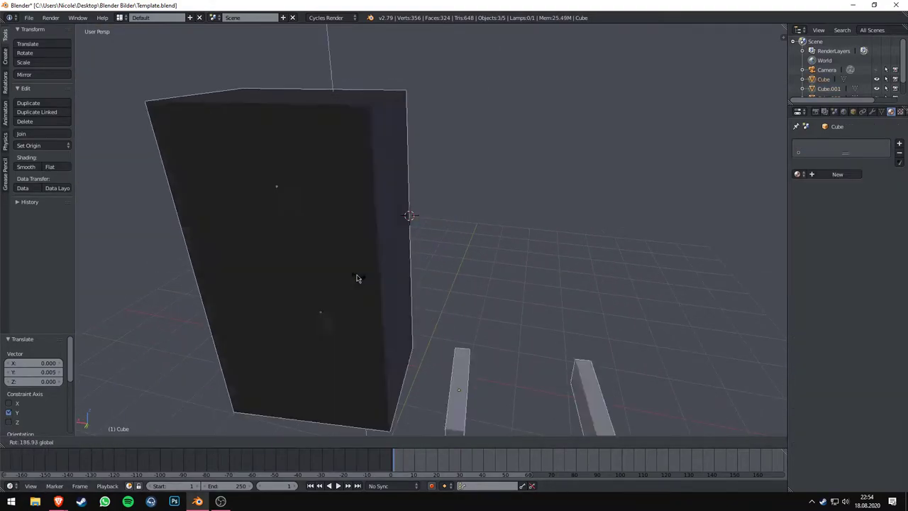
{"action": "middle_click_drag", "start_coordinate": [369, 315], "coordinate": [539, 244]}
{"action": "key", "text": "n"}
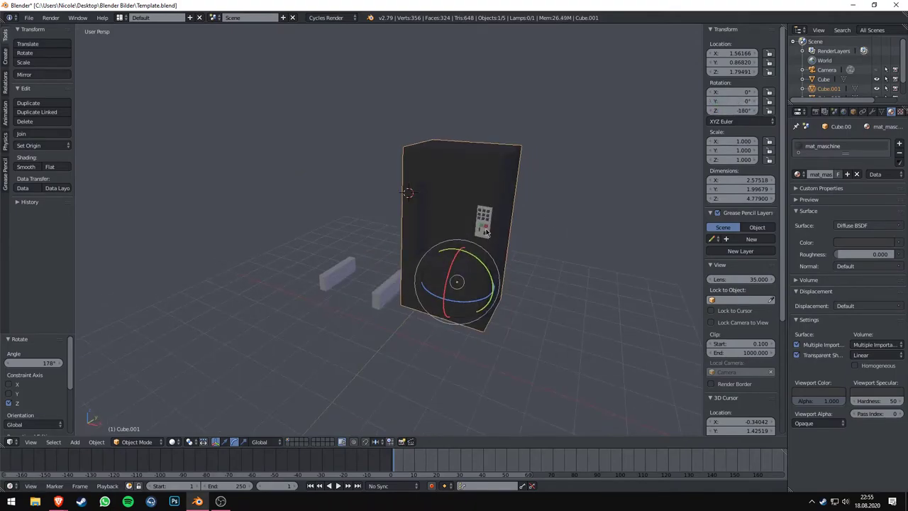
{"action": "right_click", "coordinate": [486, 232]}
{"action": "double_click", "coordinate": [741, 111]}
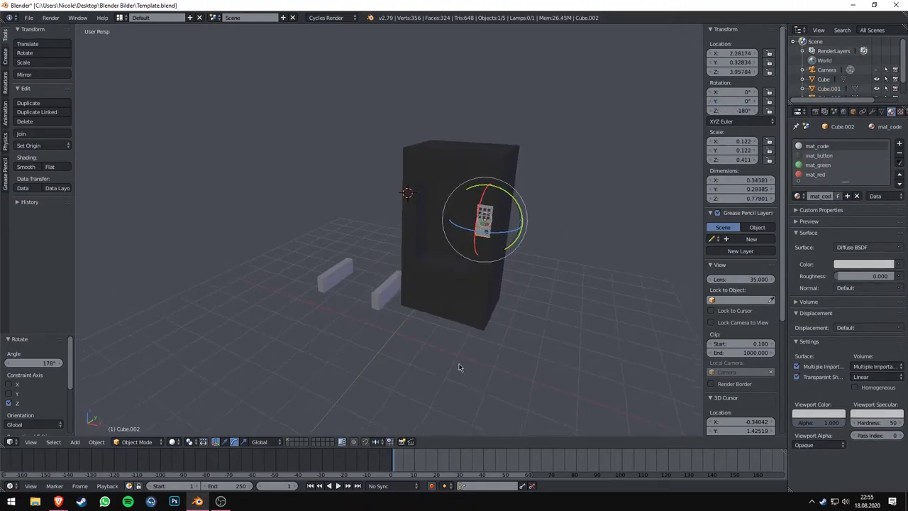
{"action": "key", "text": "n"}
Step: Test-render the scene, restore the 3D View, and render again
{"action": "key", "text": "F12"}
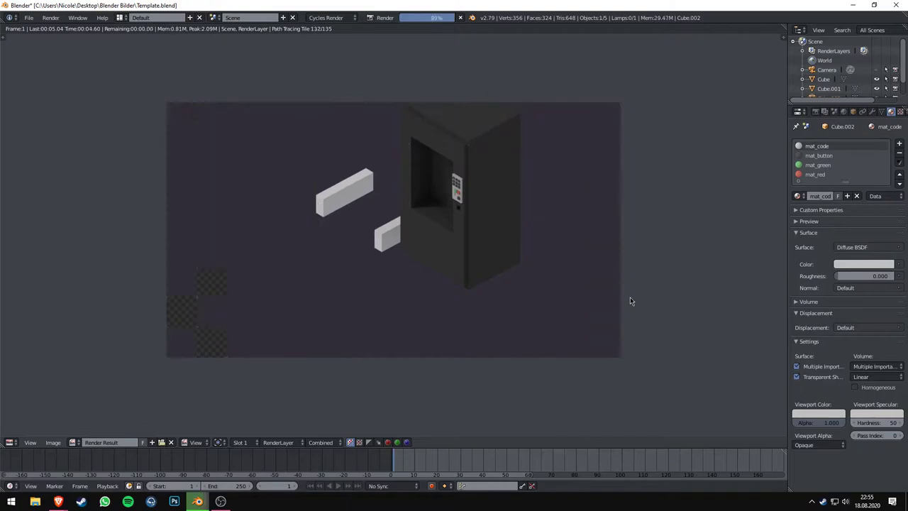
{"action": "left_click", "coordinate": [10, 442]}
{"action": "left_click", "coordinate": [43, 415]}
{"action": "scroll", "coordinate": [620, 247], "scroll_direction": "up", "scroll_amount": 4}
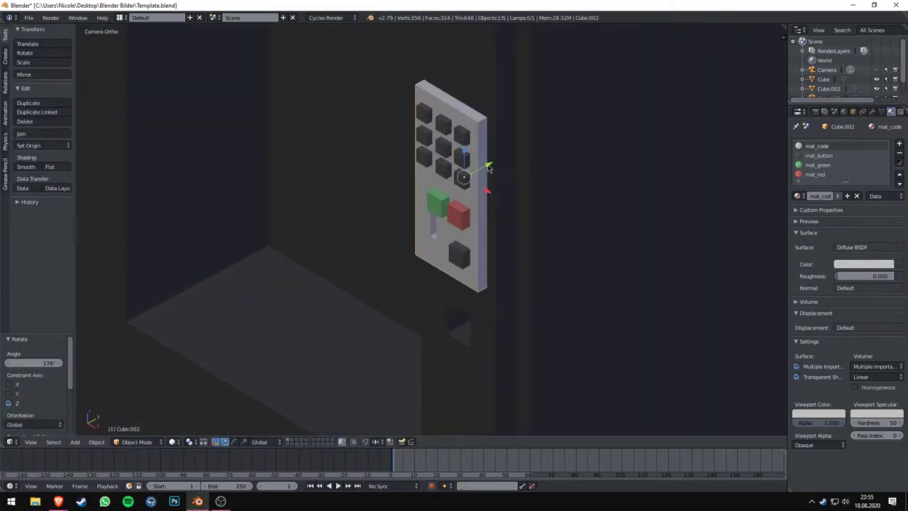
{"action": "scroll", "coordinate": [494, 165], "scroll_direction": "up", "scroll_amount": 2}
{"action": "mouse_move", "coordinate": [495, 166]}
{"action": "middle_mouse_down"}
{"action": "mouse_move", "coordinate": [553, 253]}
{"action": "mouse_move", "coordinate": [507, 283]}
{"action": "middle_mouse_up"}
{"action": "key", "text": "F12"}
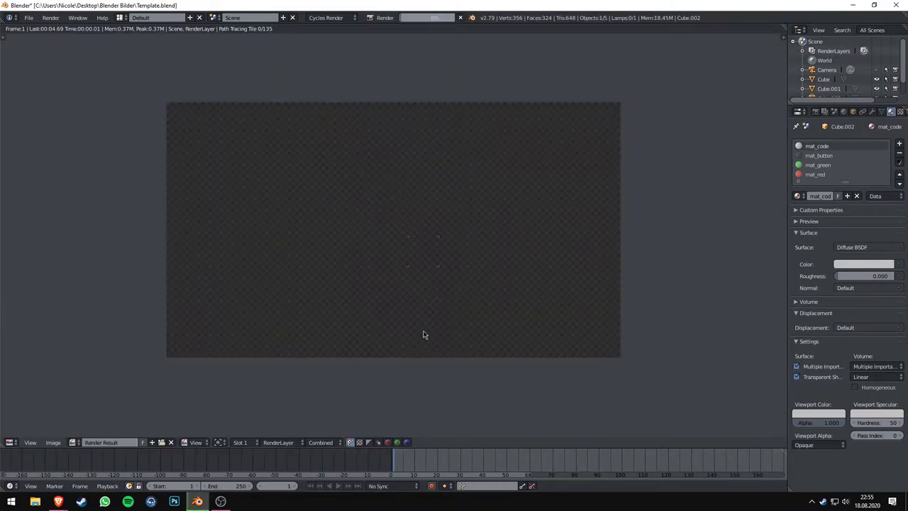
{"action": "key", "text": "Escape"}
{"action": "key", "text": "Escape"}
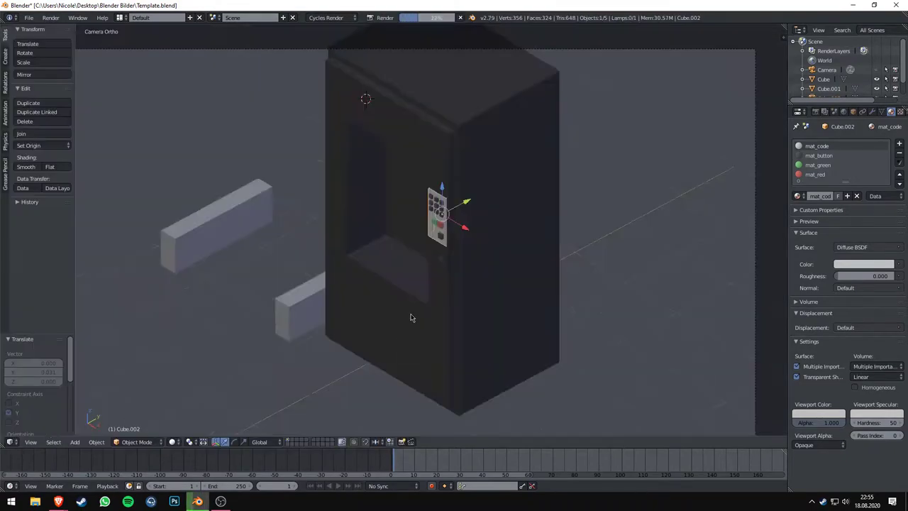
Step: Select the machine body and enter Edit Mode on its mesh
{"action": "middle_click_drag", "start_coordinate": [411, 314], "coordinate": [470, 273]}
{"action": "right_click", "coordinate": [470, 272]}
{"action": "key", "text": "Tab"}
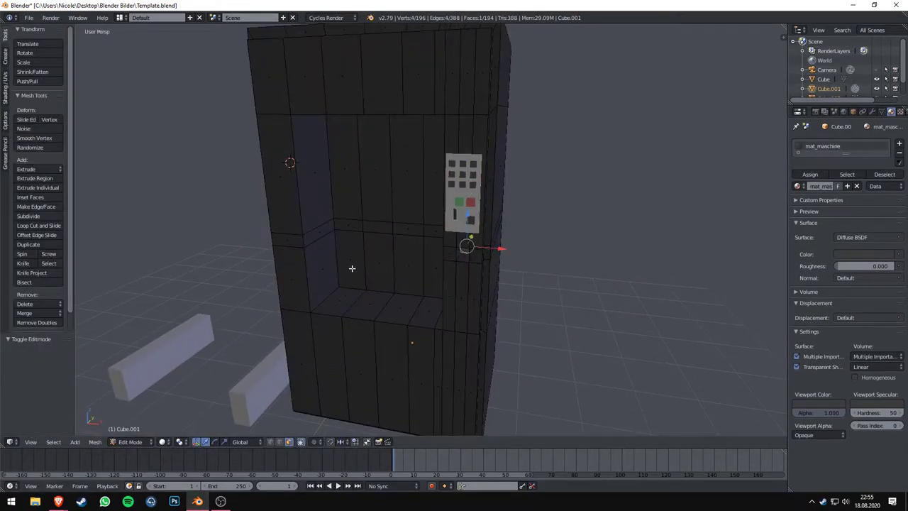
Step: Assign mat_code through a new material slot to the recess's back faces
{"action": "middle_click_drag", "start_coordinate": [352, 268], "coordinate": [422, 253]}
{"action": "right_click", "coordinate": [422, 253]}
{"action": "right_click", "coordinate": [399, 203], "text": "shift"}
{"action": "right_click", "coordinate": [430, 234], "text": "shift"}
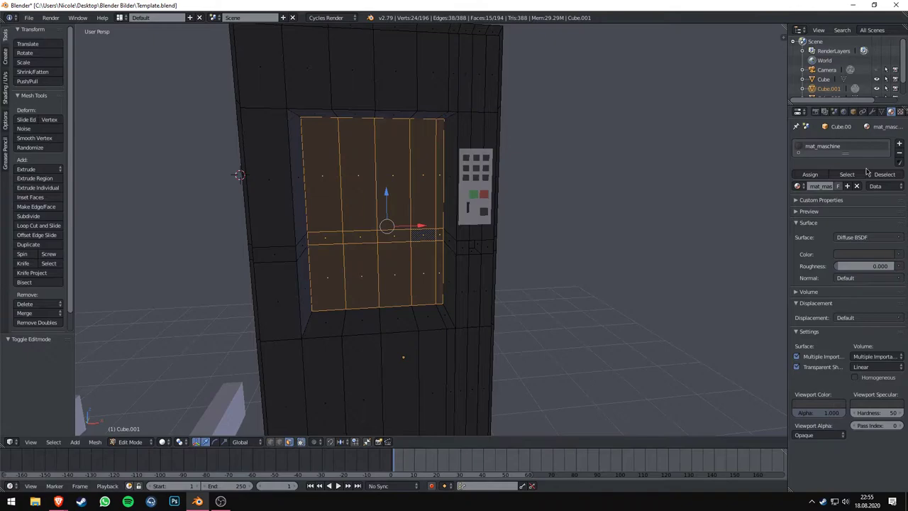
{"action": "left_click", "coordinate": [899, 142]}
{"action": "left_click", "coordinate": [798, 208]}
{"action": "left_click", "coordinate": [737, 248]}
{"action": "left_click", "coordinate": [809, 196]}
Step: Assign mat_code to the recess's right side and top faces as well
{"action": "key", "text": "a"}
{"action": "mouse_move", "coordinate": [603, 234]}
{"action": "middle_mouse_down"}
{"action": "mouse_move", "coordinate": [634, 234]}
{"action": "mouse_move", "coordinate": [496, 242]}
{"action": "middle_mouse_up"}
{"action": "right_click", "coordinate": [453, 242], "text": "alt"}
{"action": "middle_click_drag", "start_coordinate": [379, 332], "coordinate": [361, 120]}
{"action": "right_click", "coordinate": [361, 120], "text": "alt+shift"}
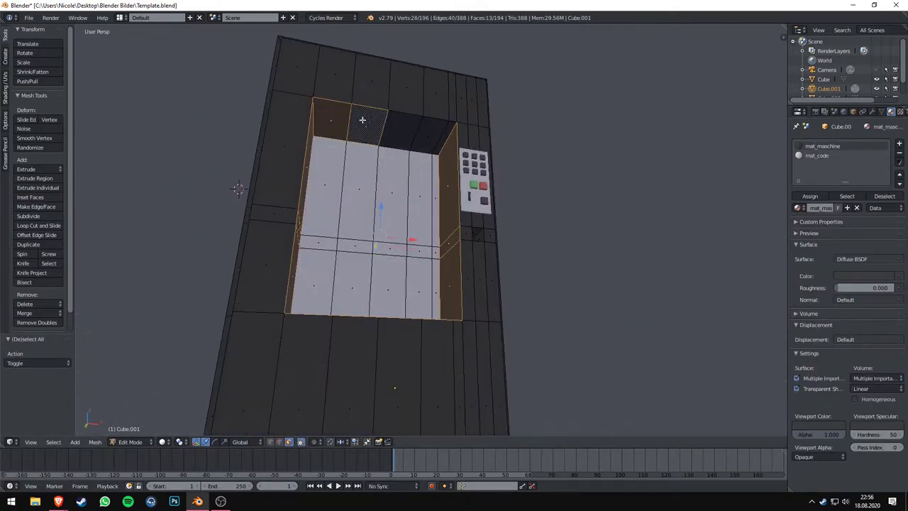
{"action": "left_click", "coordinate": [817, 156]}
Step: Leave Edit Mode and test-render to check the light grey recess
{"action": "key", "text": "Tab"}
{"action": "key", "text": "F12"}
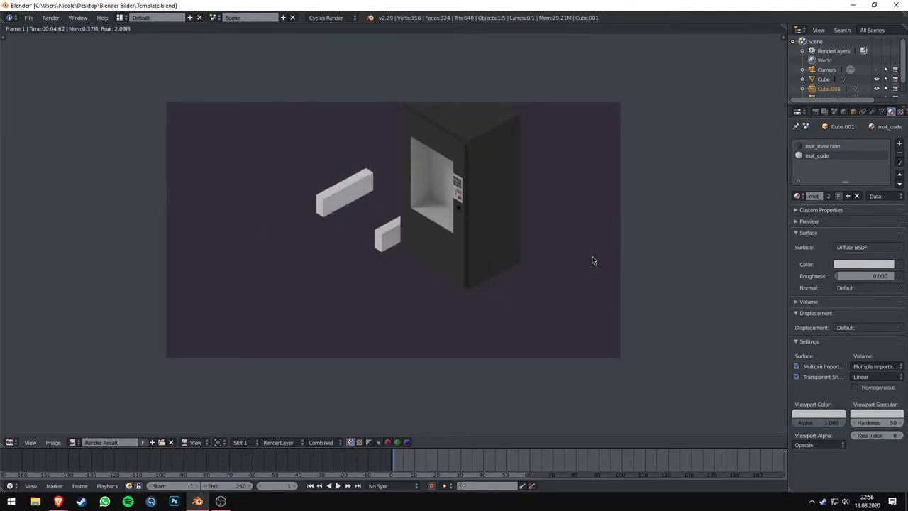
{"action": "key", "text": "Escape"}
{"action": "scroll", "coordinate": [480, 263], "scroll_direction": "up", "scroll_amount": 5}
{"action": "middle_click_drag", "start_coordinate": [481, 263], "coordinate": [582, 233]}
Step: Enter Edit Mode on the machine body and add vertical and horizontal loop cuts
{"action": "key", "text": "Tab"}
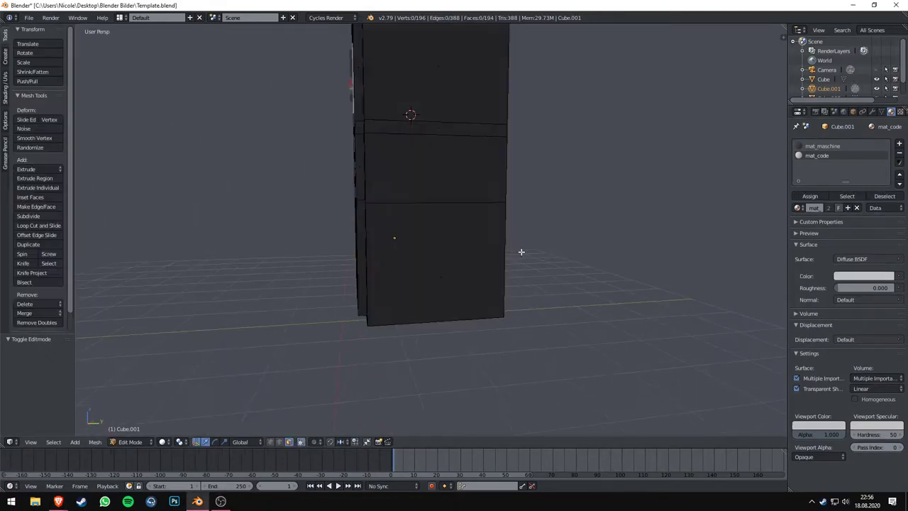
{"action": "scroll", "coordinate": [545, 295], "scroll_direction": "up", "scroll_amount": 2}
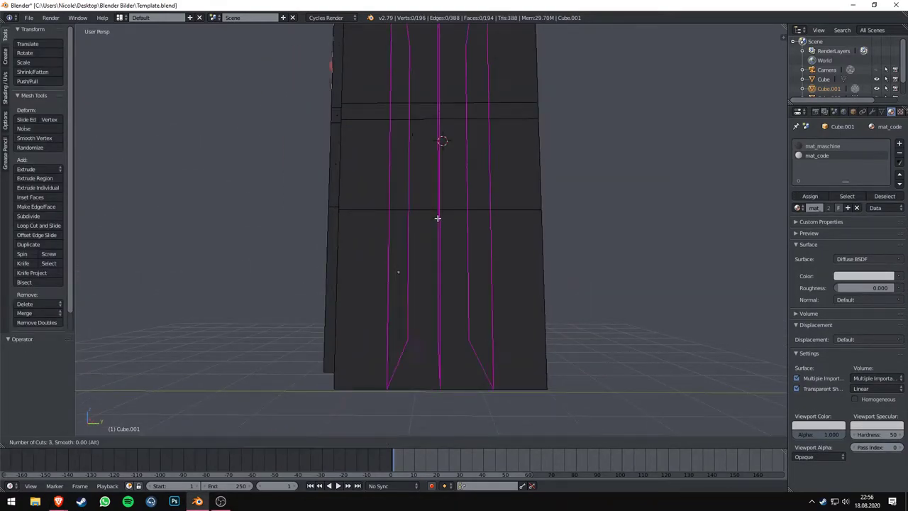
{"action": "scroll", "coordinate": [438, 218], "scroll_direction": "up", "scroll_amount": 8}
{"action": "left_click", "coordinate": [436, 219]}
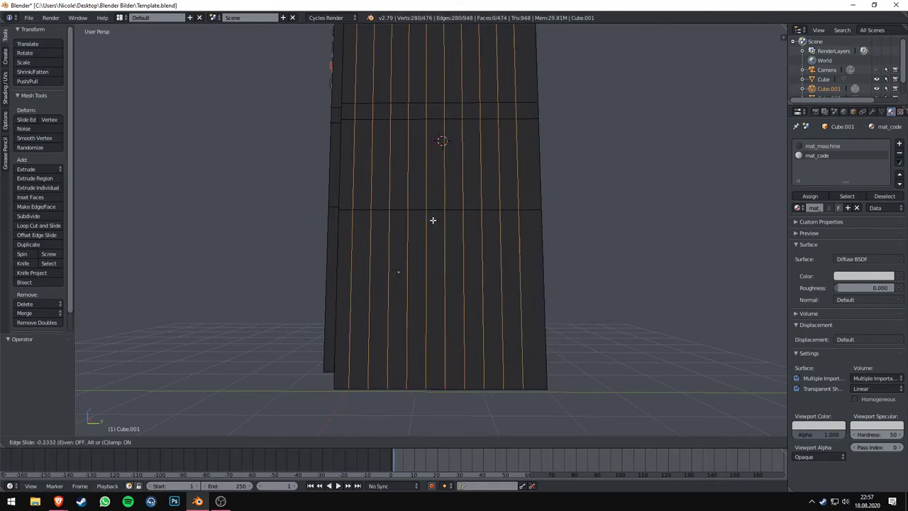
{"action": "left_click", "coordinate": [353, 264]}
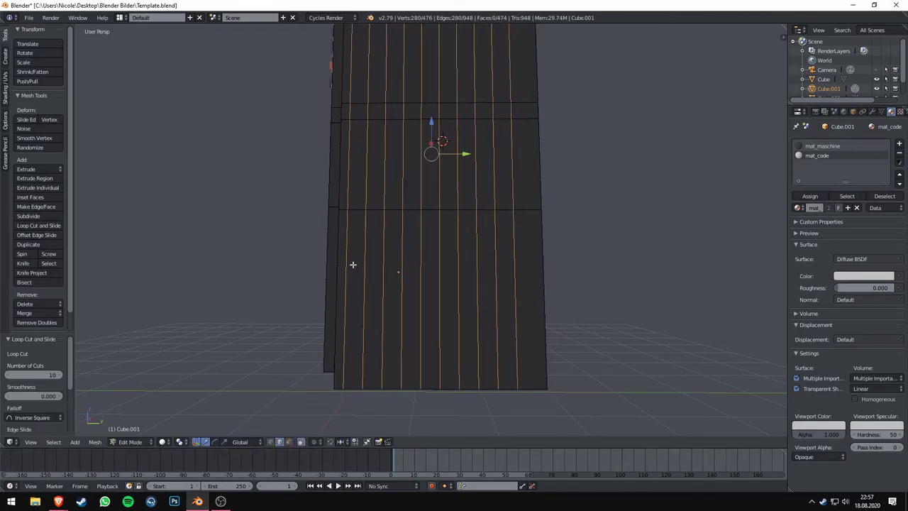
{"action": "left_click", "coordinate": [465, 300]}
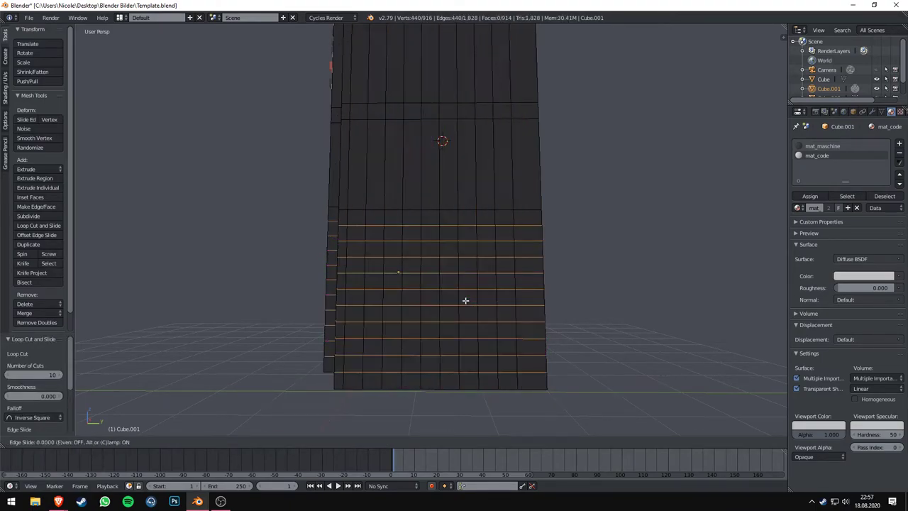
Step: Select several grid faces, then undo the cuts and selection
{"action": "right_click", "coordinate": [417, 284]}
{"action": "scroll", "coordinate": [401, 282], "scroll_direction": "up", "scroll_amount": 1}
{"action": "right_click", "coordinate": [355, 359]}
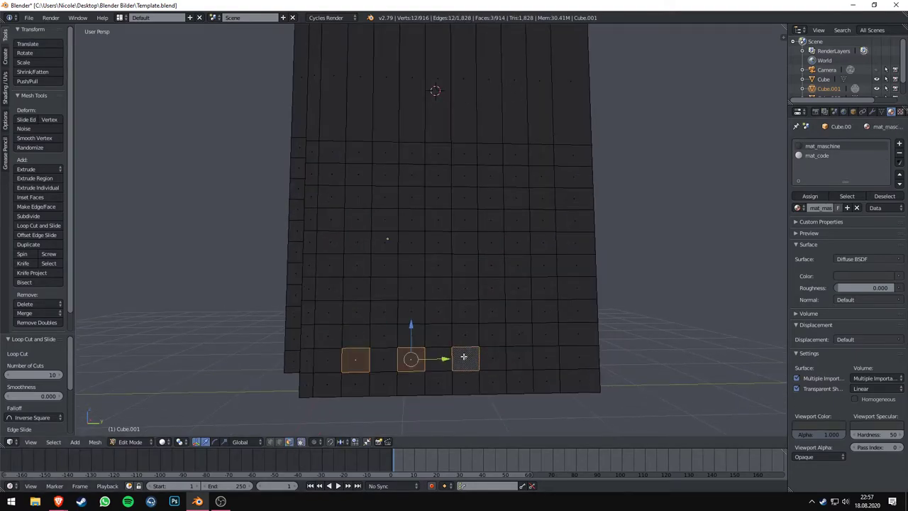
{"action": "right_click", "coordinate": [355, 266], "text": "shift"}
{"action": "right_click", "coordinate": [410, 266], "text": "shift"}
{"action": "right_click", "coordinate": [465, 265], "text": "shift"}
{"action": "key", "text": "ctrl+z"}
{"action": "key", "text": "ctrl+z"}
{"action": "key", "text": "ctrl+z"}
Step: Add dense loop cuts: 19 vertical, then 19 and 21 horizontal
{"action": "key", "text": "ctrl+r"}
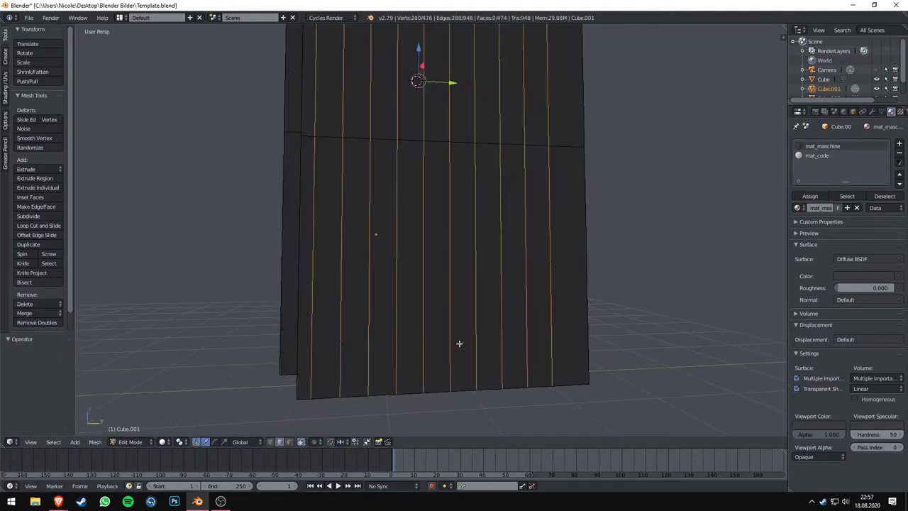
{"action": "scroll", "coordinate": [432, 144], "scroll_direction": "down", "scroll_amount": 7}
{"action": "scroll", "coordinate": [427, 156], "scroll_direction": "up", "scroll_amount": 14}
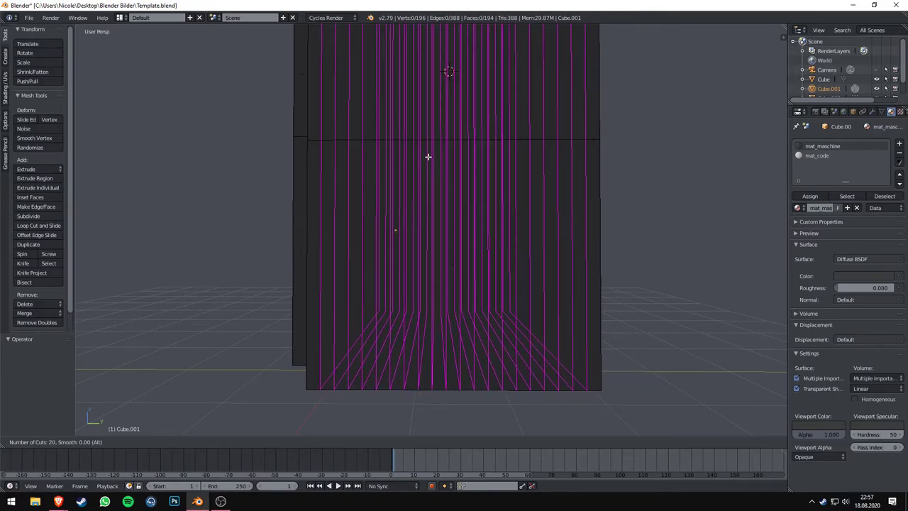
{"action": "left_click", "coordinate": [428, 156]}
{"action": "left_click", "coordinate": [425, 263]}
{"action": "key", "text": "ctrl+r"}
{"action": "left_click", "coordinate": [385, 269]}
{"action": "left_click", "coordinate": [386, 269]}
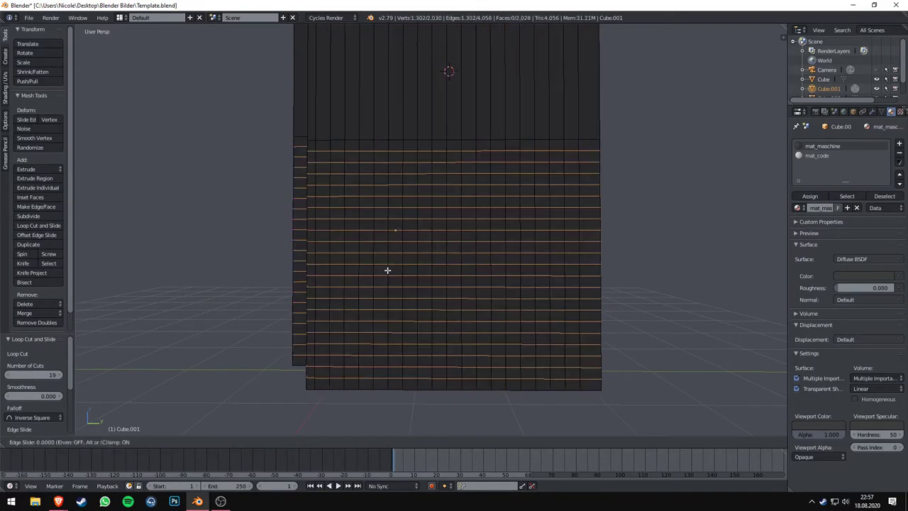
{"action": "scroll", "coordinate": [307, 351], "scroll_direction": "up", "scroll_amount": 2}
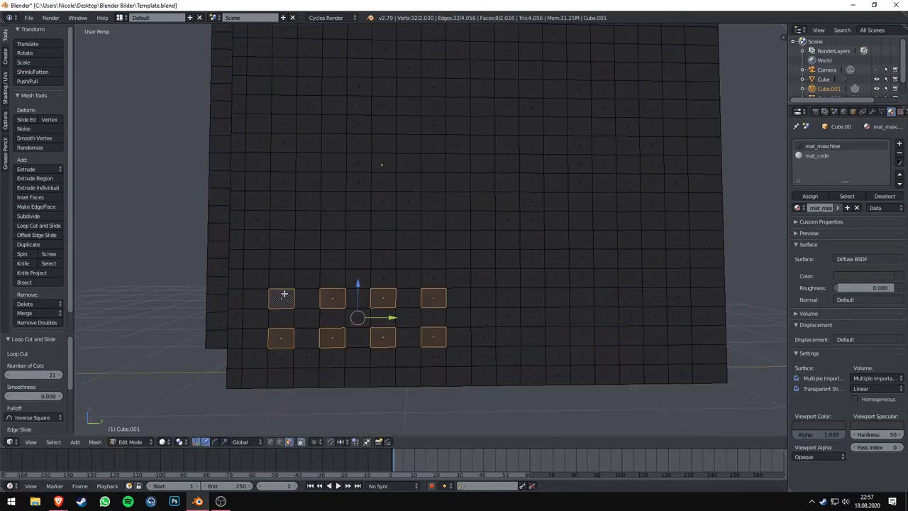
Step: Extrude selected grid squares -0.075 inward as vent holes and exit Edit Mode
{"action": "right_click", "coordinate": [333, 181], "text": "shift"}
{"action": "right_click", "coordinate": [383, 181], "text": "shift"}
{"action": "mouse_move", "coordinate": [383, 181]}
{"action": "middle_mouse_down"}
{"action": "mouse_move", "coordinate": [425, 234]}
{"action": "mouse_move", "coordinate": [423, 282]}
{"action": "mouse_move", "coordinate": [440, 270]}
{"action": "middle_mouse_up"}
{"action": "key", "text": "e"}
{"action": "left_click", "coordinate": [425, 241]}
{"action": "scroll", "coordinate": [422, 281], "scroll_direction": "up", "scroll_amount": 3}
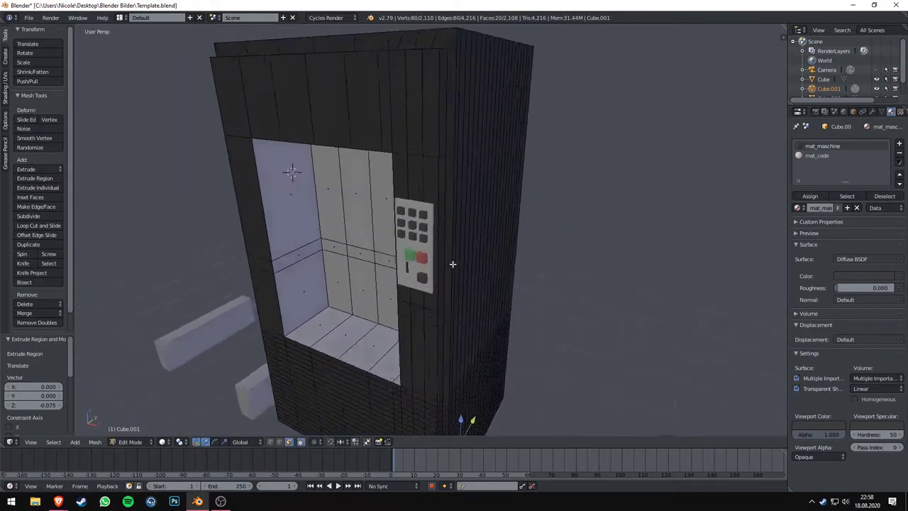
{"action": "scroll", "coordinate": [356, 250], "scroll_direction": "up", "scroll_amount": 4}
{"action": "key", "text": "Tab"}
Step: Add a new cube and raise it to sit above the keypad
{"action": "key", "text": "shift+a"}
{"action": "left_click", "coordinate": [376, 274]}
{"action": "key", "text": "KP_1"}
{"action": "key", "text": "g"}
{"action": "key", "text": "z"}
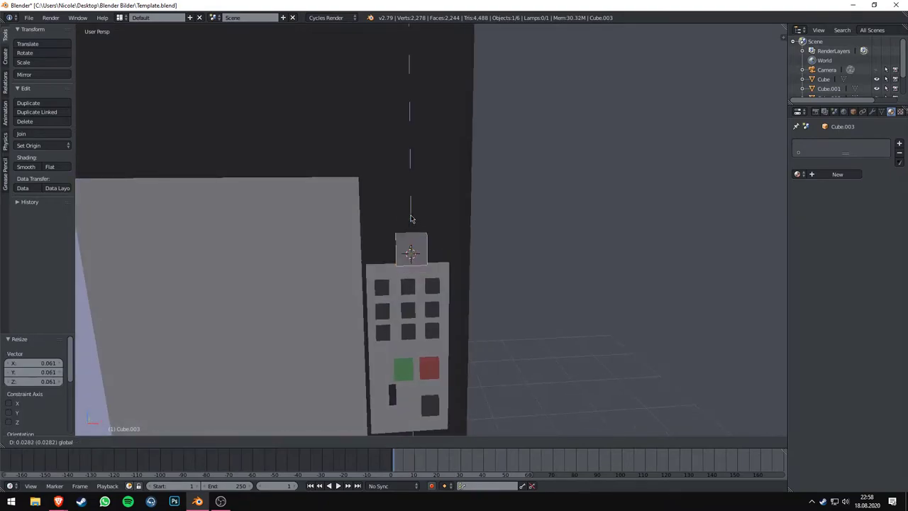
{"action": "left_click", "coordinate": [438, 239]}
{"action": "scroll", "coordinate": [436, 238], "scroll_direction": "down", "scroll_amount": 2}
{"action": "scroll", "coordinate": [394, 252], "scroll_direction": "up", "scroll_amount": 6}
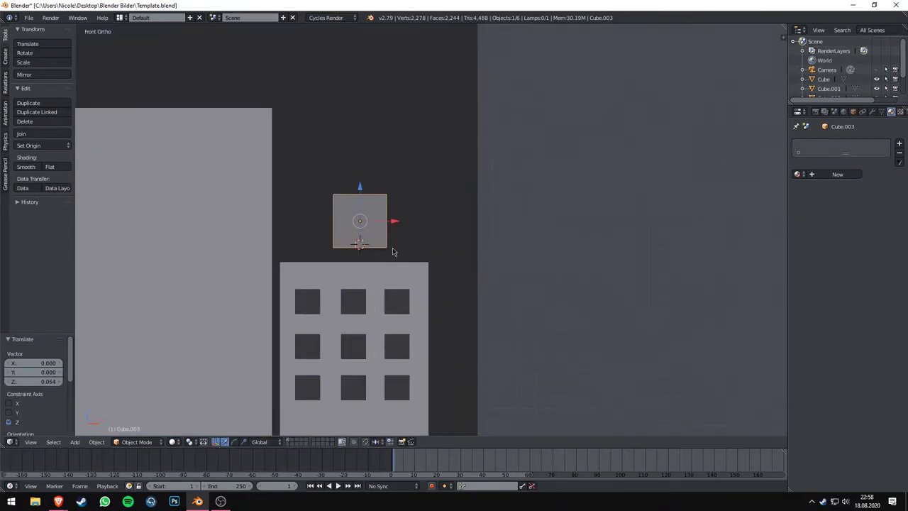
{"action": "left_click", "coordinate": [355, 213]}
Step: Widen the display box across the keypad and set its front-back depth
{"action": "key", "text": "KP_3"}
{"action": "key", "text": "KP_1"}
{"action": "scroll", "coordinate": [391, 184], "scroll_direction": "down", "scroll_amount": 2}
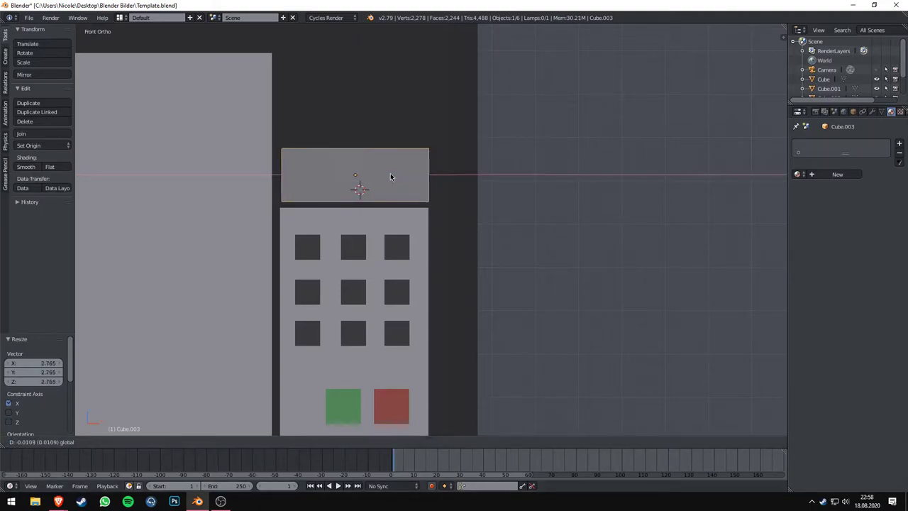
{"action": "left_click", "coordinate": [390, 177]}
{"action": "key", "text": "KP_3"}
{"action": "key", "text": "g"}
{"action": "key", "text": "y"}
{"action": "scroll", "coordinate": [416, 163], "scroll_direction": "up", "scroll_amount": 3}
{"action": "left_click", "coordinate": [489, 168]}
{"action": "middle_click_drag", "start_coordinate": [488, 168], "coordinate": [414, 261]}
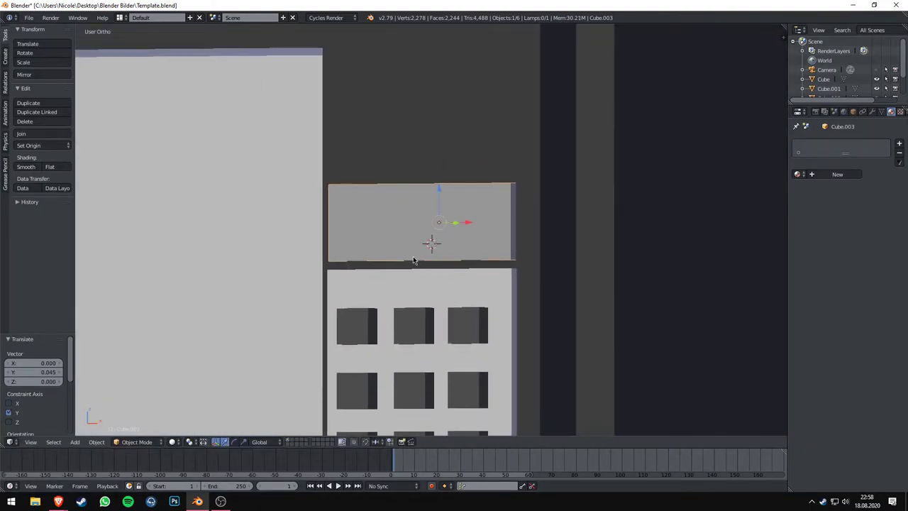
{"action": "key", "text": "KP_1"}
Step: Inset the display's front face into a slightly recessed screen with E and S
{"action": "key", "text": "Tab"}
{"action": "right_click", "coordinate": [402, 239]}
{"action": "key", "text": "e"}
{"action": "key", "text": "s"}
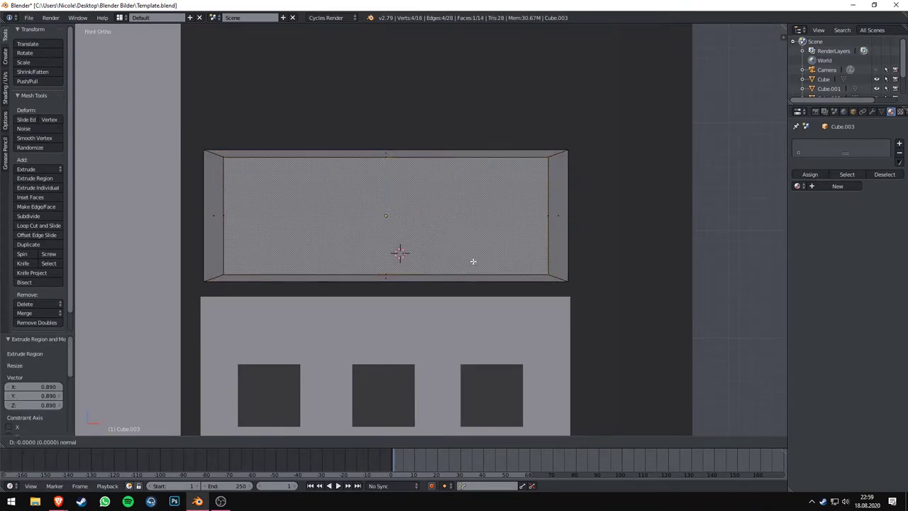
{"action": "right_click", "coordinate": [473, 261]}
{"action": "middle_click_drag", "start_coordinate": [473, 260], "coordinate": [437, 301]}
{"action": "left_click", "coordinate": [450, 287]}
{"action": "key", "text": "KP_1"}
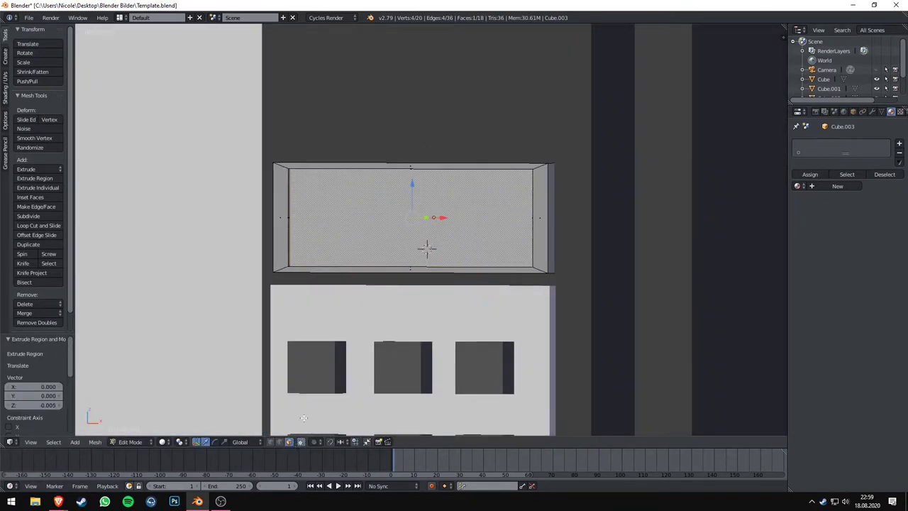
{"action": "key", "text": "Tab"}
Step: Give the box mat_code and assign mat_desktop_hintergrund to the screen face
{"action": "left_click", "coordinate": [798, 186]}
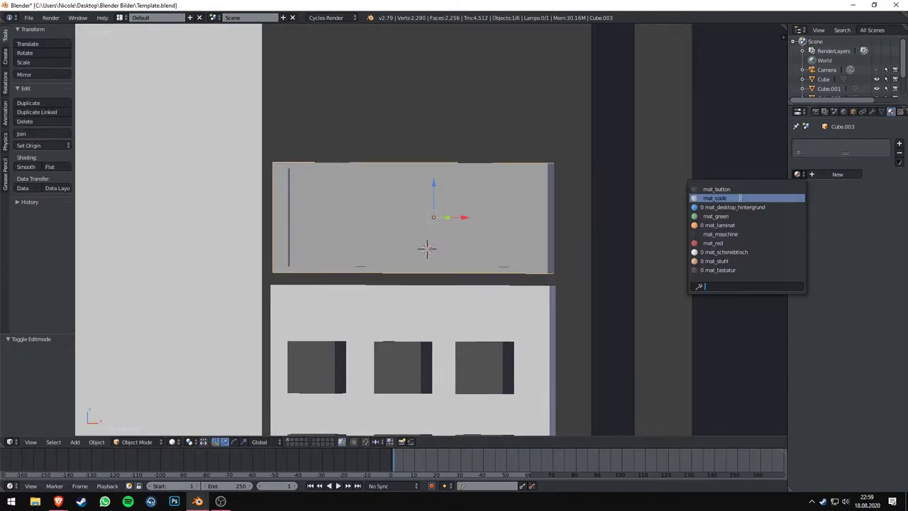
{"action": "left_click", "coordinate": [717, 196]}
{"action": "key", "text": "Tab"}
{"action": "left_click", "coordinate": [898, 142]}
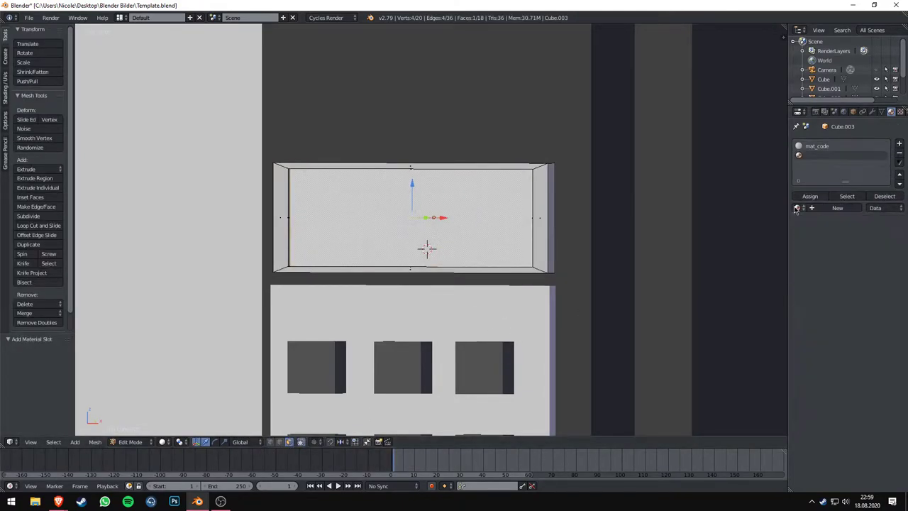
{"action": "left_click", "coordinate": [797, 196]}
{"action": "left_click", "coordinate": [698, 320]}
{"action": "left_click", "coordinate": [810, 184]}
{"action": "key", "text": "Tab"}
{"action": "mouse_move", "coordinate": [617, 249]}
{"action": "middle_mouse_down"}
{"action": "mouse_move", "coordinate": [728, 223]}
{"action": "mouse_move", "coordinate": [716, 325]}
{"action": "middle_mouse_up"}
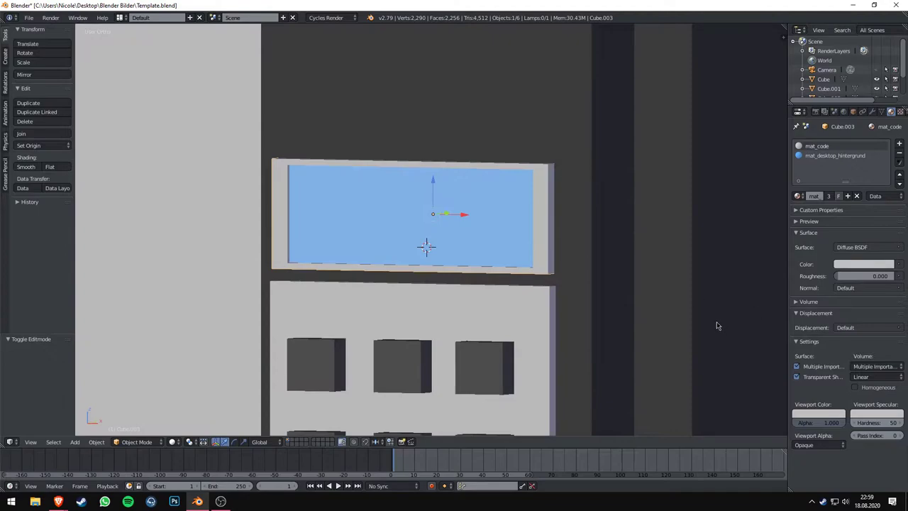
{"action": "scroll", "coordinate": [571, 260], "scroll_direction": "down", "scroll_amount": 5}
{"action": "scroll", "coordinate": [615, 263], "scroll_direction": "down", "scroll_amount": 3}
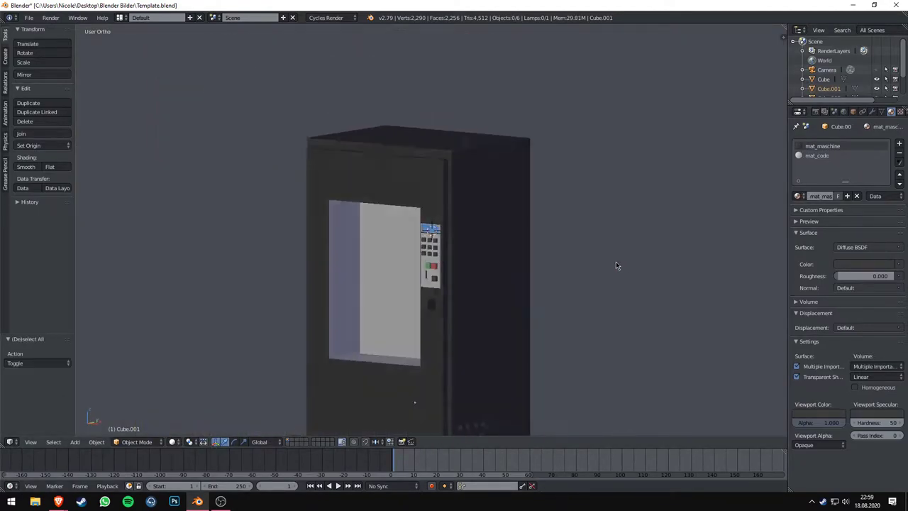
{"action": "middle_click_drag", "start_coordinate": [616, 264], "coordinate": [543, 294]}
Step: Render a test image, then nudge the display slightly upward
{"action": "key", "text": "F12"}
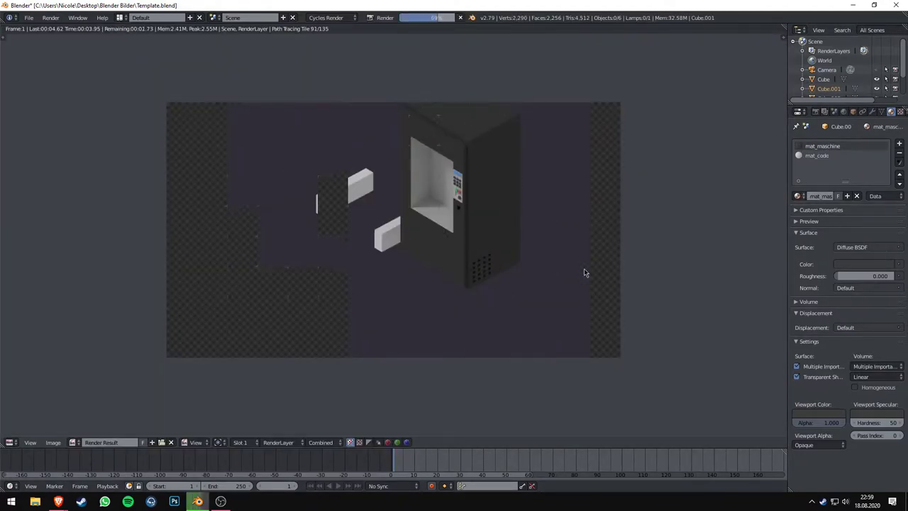
{"action": "key", "text": "Escape"}
{"action": "scroll", "coordinate": [429, 150], "scroll_direction": "up", "scroll_amount": 5}
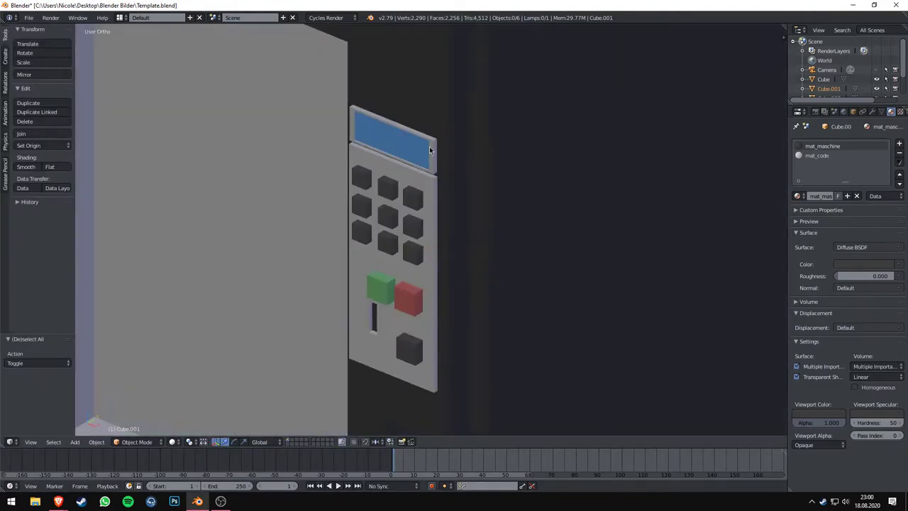
{"action": "left_click", "coordinate": [404, 100]}
{"action": "scroll", "coordinate": [505, 298], "scroll_direction": "down", "scroll_amount": 5}
{"action": "scroll", "coordinate": [529, 267], "scroll_direction": "up", "scroll_amount": 4}
{"action": "scroll", "coordinate": [500, 227], "scroll_direction": "up", "scroll_amount": 3}
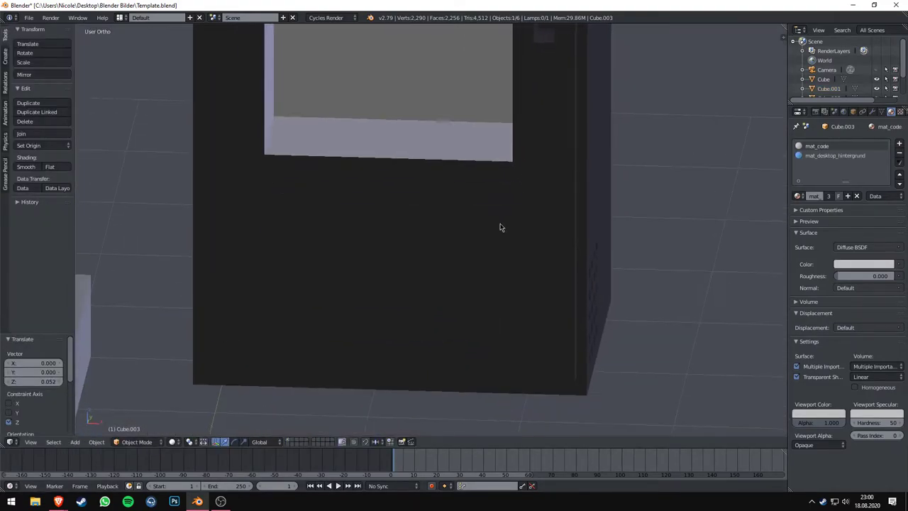
Step: Add a cube below the product window and stretch it in width
{"action": "key", "text": "shift+a"}
{"action": "left_click", "coordinate": [415, 264]}
{"action": "key", "text": "s"}
{"action": "left_click", "coordinate": [334, 385]}
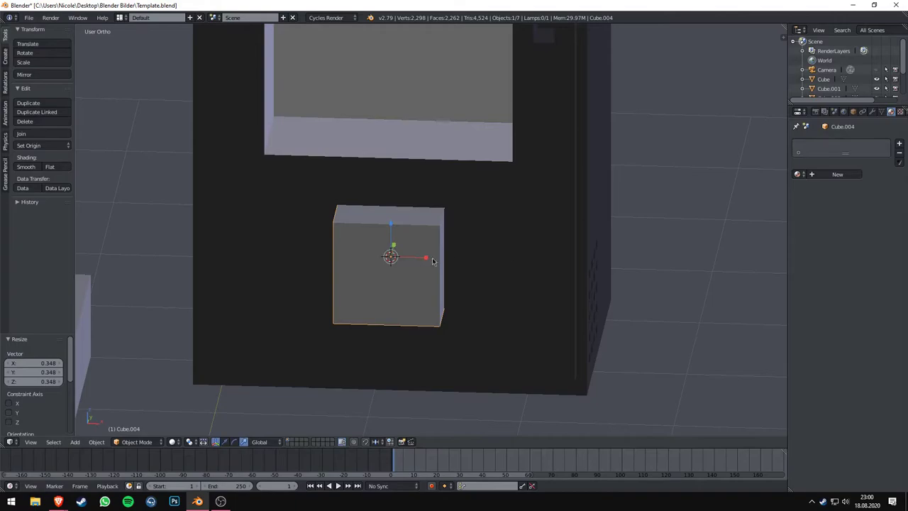
{"action": "key", "text": "s"}
{"action": "key", "text": "x"}
{"action": "left_click", "coordinate": [480, 256]}
{"action": "key", "text": "KP_1"}
{"action": "key", "text": "g"}
{"action": "key", "text": "x"}
{"action": "left_click", "coordinate": [417, 326]}
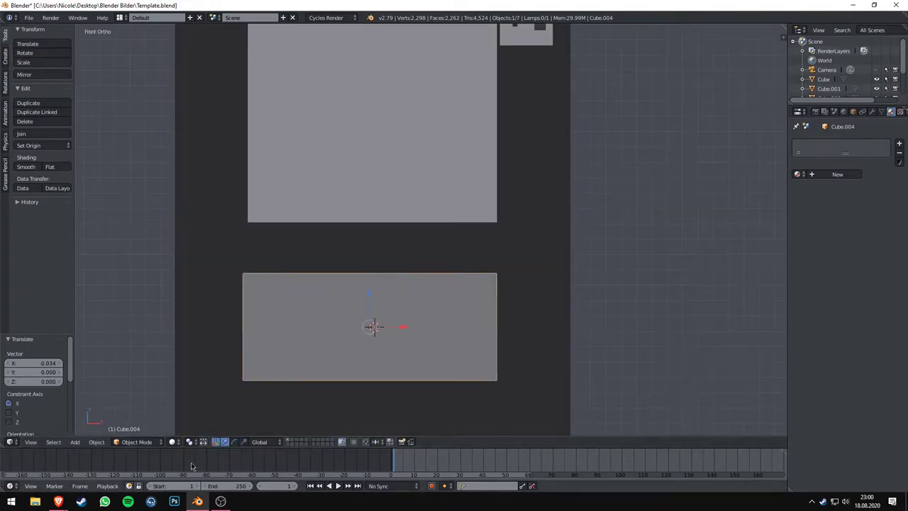
Step: Flatten the tray block, raise it under the window and push it into the machine
{"action": "key", "text": "s"}
{"action": "key", "text": "z"}
{"action": "left_click", "coordinate": [347, 318]}
{"action": "key", "text": "g"}
{"action": "key", "text": "z"}
{"action": "left_click", "coordinate": [369, 319]}
{"action": "middle_click_drag", "start_coordinate": [397, 305], "coordinate": [458, 291]}
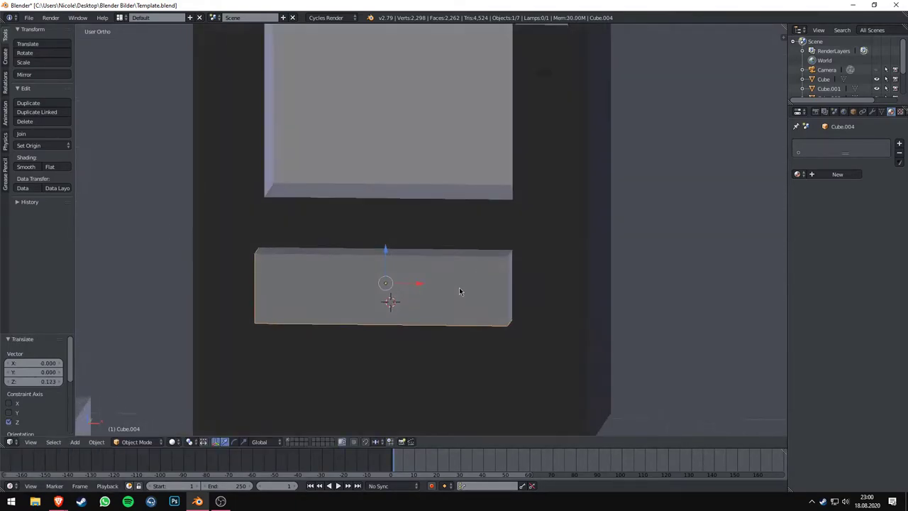
{"action": "key", "text": "KP_3"}
{"action": "key", "text": "g"}
{"action": "key", "text": "y"}
{"action": "left_click", "coordinate": [634, 300]}
{"action": "mouse_move", "coordinate": [634, 300]}
{"action": "middle_mouse_down"}
{"action": "mouse_move", "coordinate": [477, 289]}
{"action": "mouse_move", "coordinate": [453, 303]}
{"action": "middle_mouse_up"}
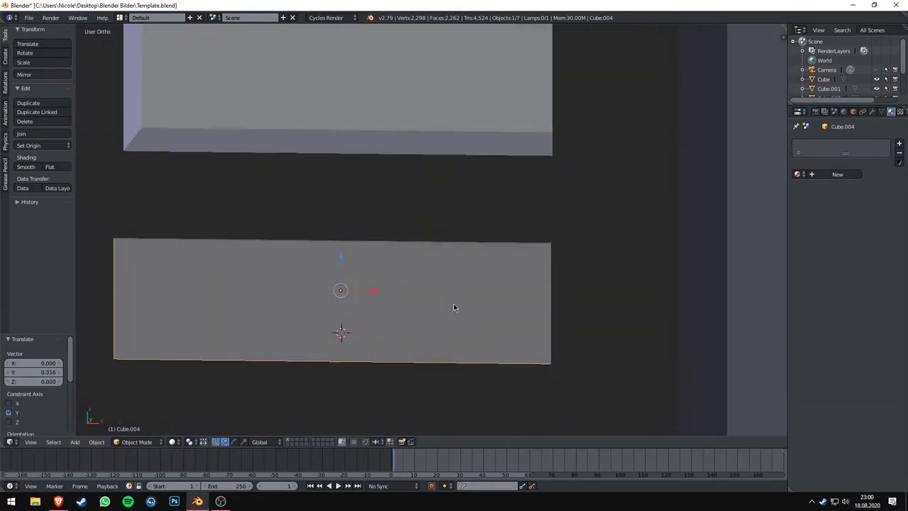
Step: Extrude the tray block's faces inward to form a hollow tray frame
{"action": "key", "text": "Tab"}
{"action": "key", "text": "KP_Decimal"}
{"action": "key", "text": "e"}
{"action": "left_click", "coordinate": [521, 274]}
{"action": "mouse_move", "coordinate": [513, 269]}
{"action": "middle_mouse_down"}
{"action": "mouse_move", "coordinate": [558, 269]}
{"action": "mouse_move", "coordinate": [512, 297]}
{"action": "mouse_move", "coordinate": [528, 274]}
{"action": "middle_mouse_up"}
{"action": "key", "text": "Tab"}
Step: Delete the machine body's wall faces covering the tray opening
{"action": "right_click", "coordinate": [486, 291]}
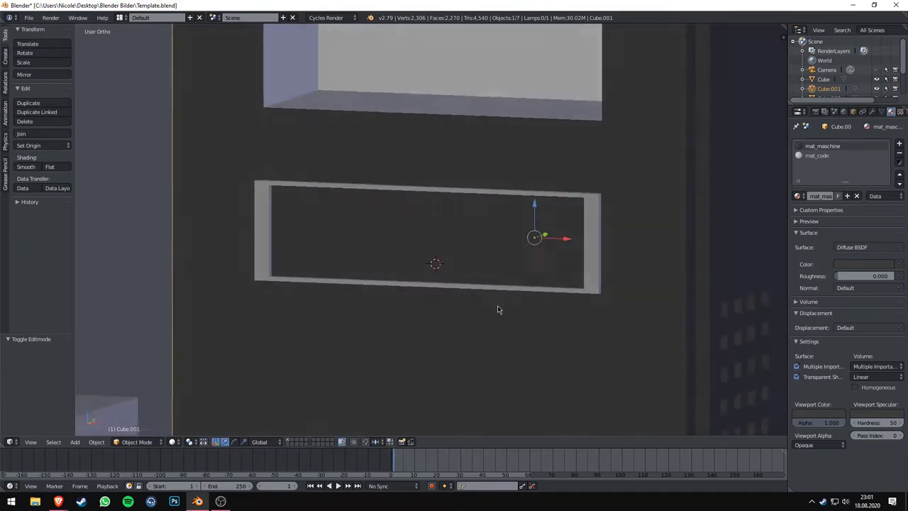
{"action": "key", "text": "Tab"}
{"action": "scroll", "coordinate": [497, 305], "scroll_direction": "up", "scroll_amount": 4}
{"action": "right_click", "coordinate": [234, 155]}
{"action": "right_click", "coordinate": [601, 180], "text": "ctrl"}
{"action": "right_click", "coordinate": [581, 227], "text": "ctrl"}
{"action": "right_click", "coordinate": [366, 269], "text": "ctrl"}
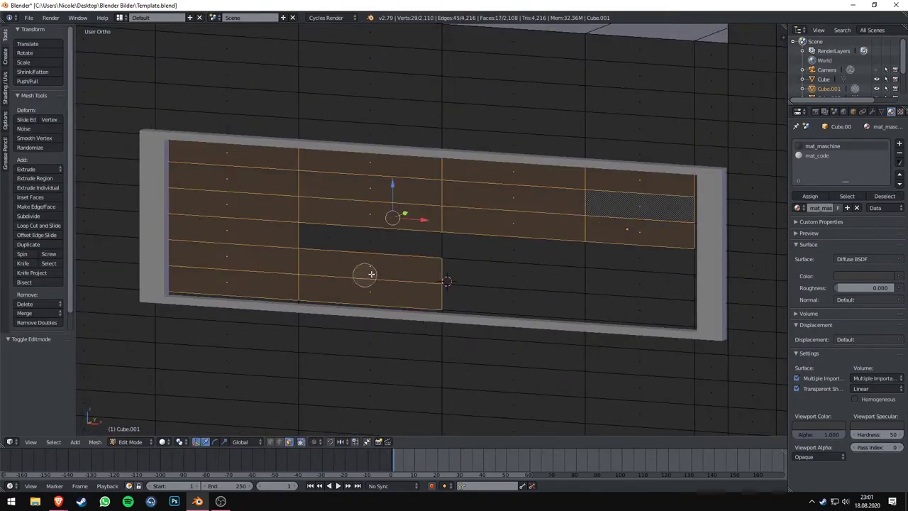
{"action": "right_click", "coordinate": [577, 217], "text": "ctrl"}
{"action": "middle_click_drag", "start_coordinate": [255, 391], "coordinate": [521, 264]}
{"action": "key", "text": "x"}
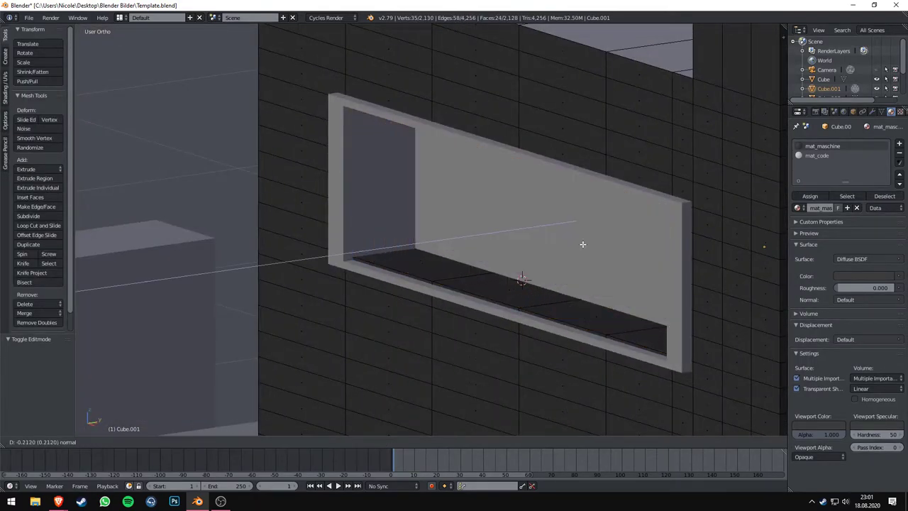
{"action": "key", "text": "Tab"}
Step: Try extruding the tray deeper, undo it, and render the scene with F12
{"action": "right_click", "coordinate": [385, 190]}
{"action": "key", "text": "Tab"}
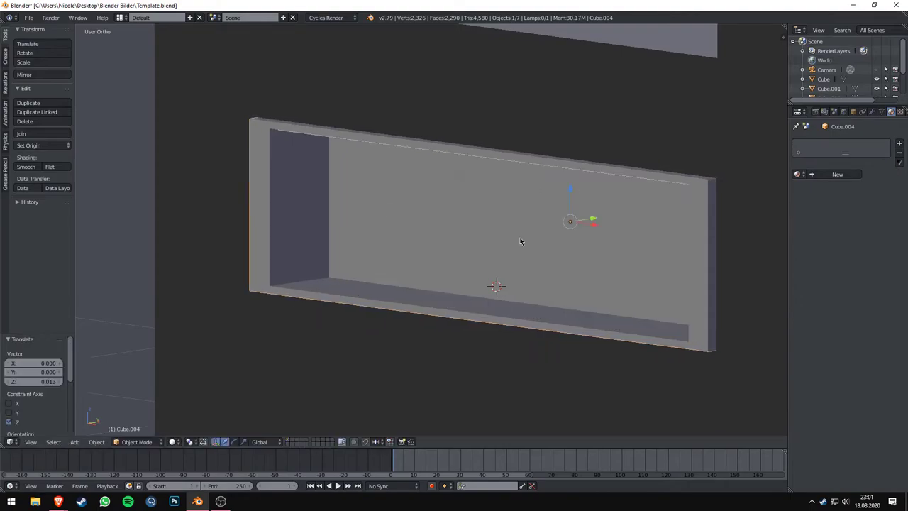
{"action": "scroll", "coordinate": [497, 248], "scroll_direction": "down", "scroll_amount": 3}
{"action": "key", "text": "e"}
{"action": "left_click", "coordinate": [532, 246]}
{"action": "key", "text": "ctrl+z"}
{"action": "key", "text": "ctrl+z"}
{"action": "key", "text": "ctrl+z"}
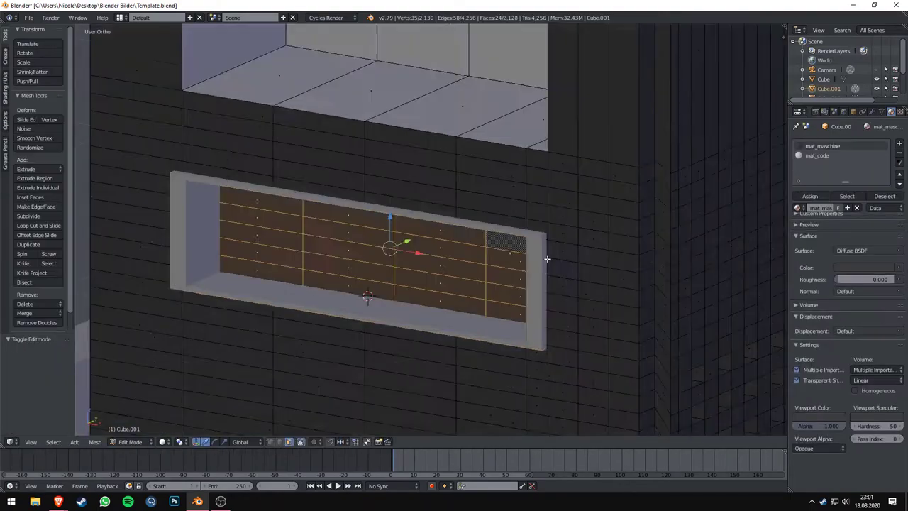
{"action": "scroll", "coordinate": [489, 256], "scroll_direction": "up", "scroll_amount": 2}
{"action": "scroll", "coordinate": [547, 239], "scroll_direction": "down", "scroll_amount": 5}
{"action": "key", "text": "Tab"}
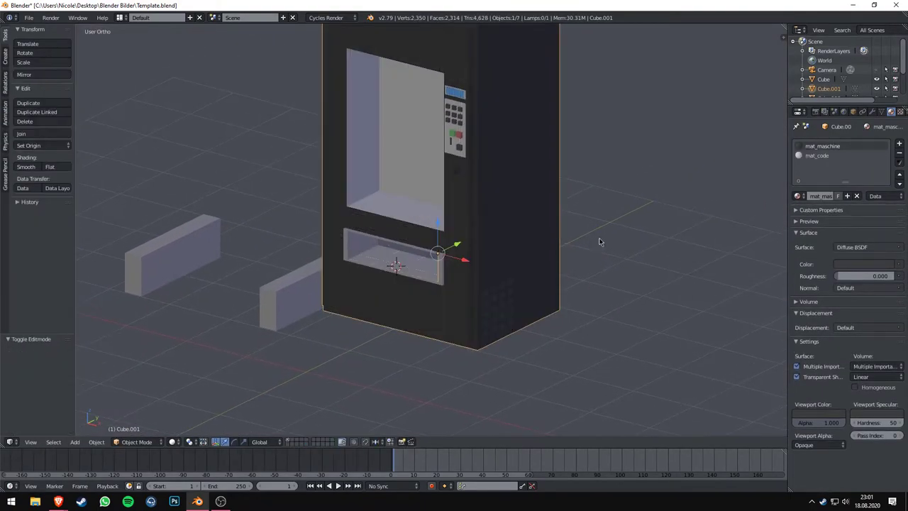
{"action": "right_click", "coordinate": [302, 299]}
{"action": "key", "text": "F12"}
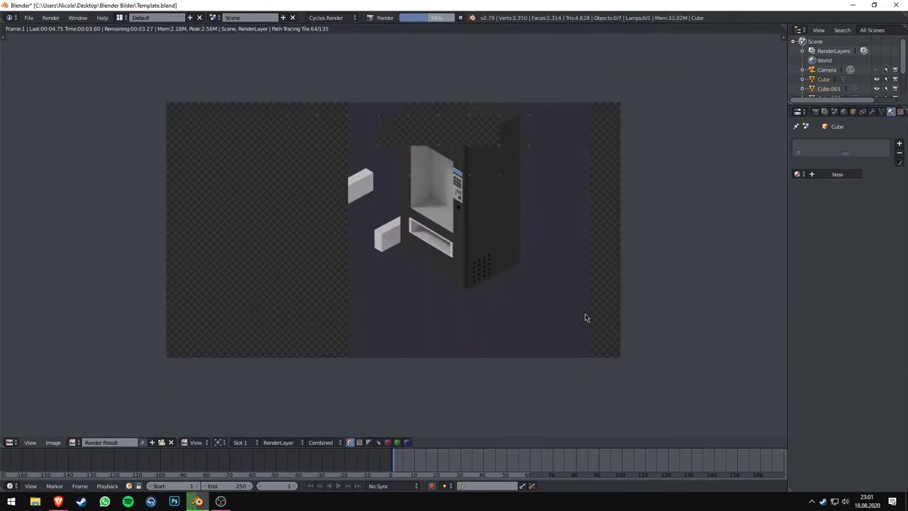
Step: Add a small cube inside the tray and set its height
{"action": "key", "text": "Escape"}
{"action": "scroll", "coordinate": [425, 281], "scroll_direction": "up", "scroll_amount": 5}
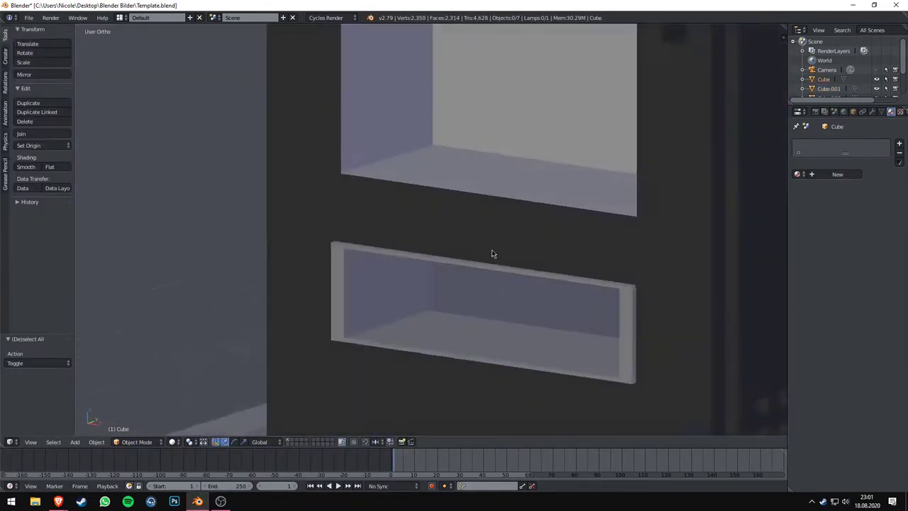
{"action": "key", "text": "shift+a"}
{"action": "left_click", "coordinate": [449, 258]}
{"action": "key", "text": "s"}
{"action": "left_click", "coordinate": [426, 233]}
{"action": "key", "text": "g"}
{"action": "key", "text": "z"}
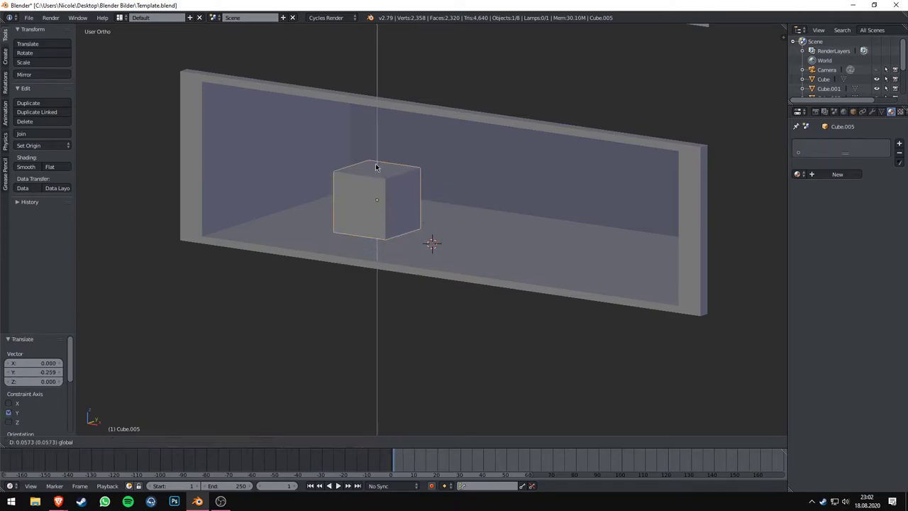
{"action": "left_click", "coordinate": [430, 243]}
{"action": "key", "text": "KP_1"}
Step: Widen the panel, extrude its edge to the right, and scale it taller
{"action": "key", "text": "s"}
{"action": "key", "text": "x"}
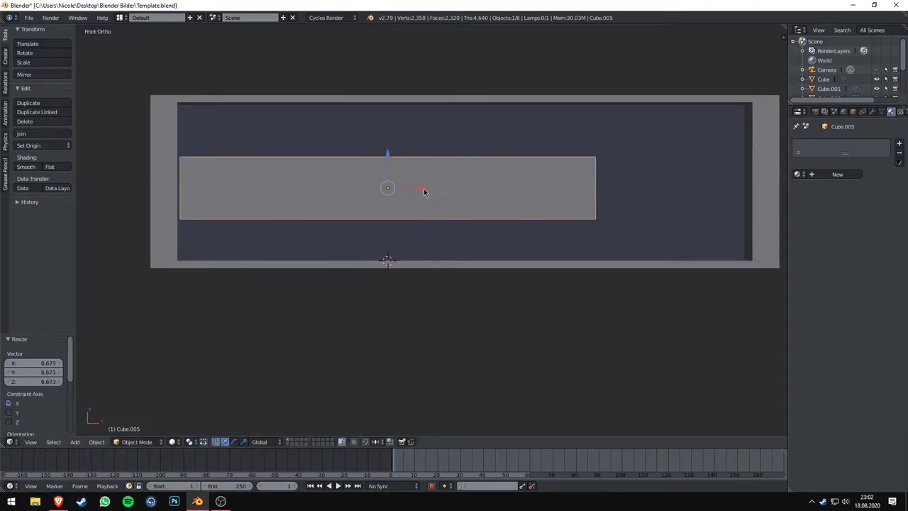
{"action": "key", "text": "Tab"}
{"action": "key", "text": "e"}
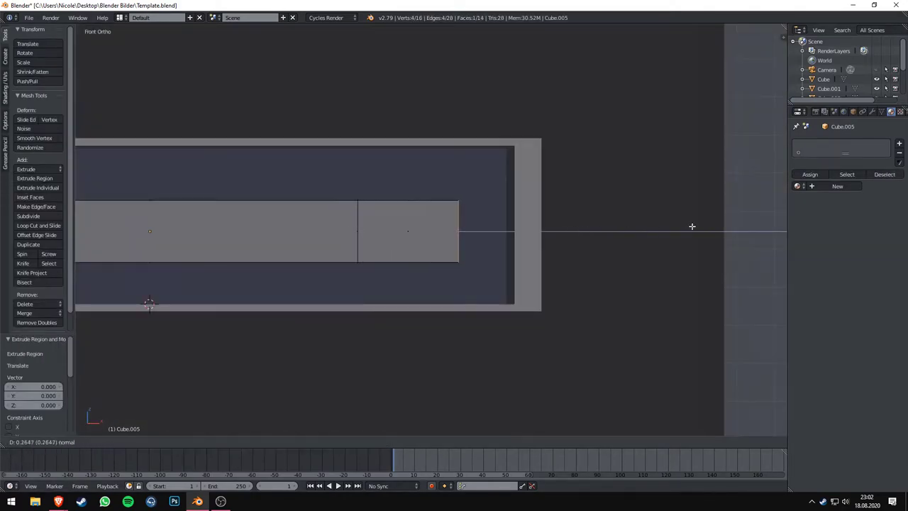
{"action": "mouse_move", "coordinate": [581, 263]}
{"action": "middle_mouse_down"}
{"action": "mouse_move", "coordinate": [391, 278]}
{"action": "mouse_move", "coordinate": [273, 381]}
{"action": "middle_mouse_up"}
{"action": "key", "text": "Tab"}
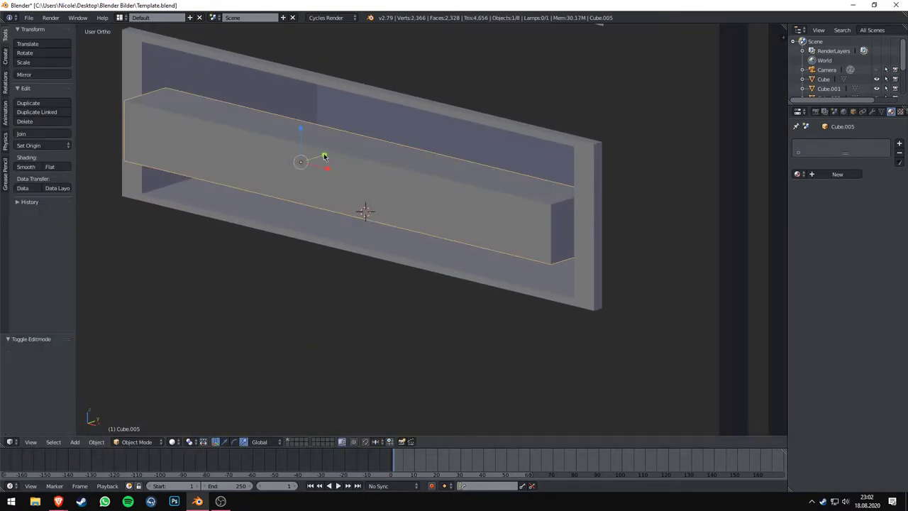
{"action": "key", "text": "s"}
{"action": "key", "text": "z"}
{"action": "left_click", "coordinate": [302, 165]}
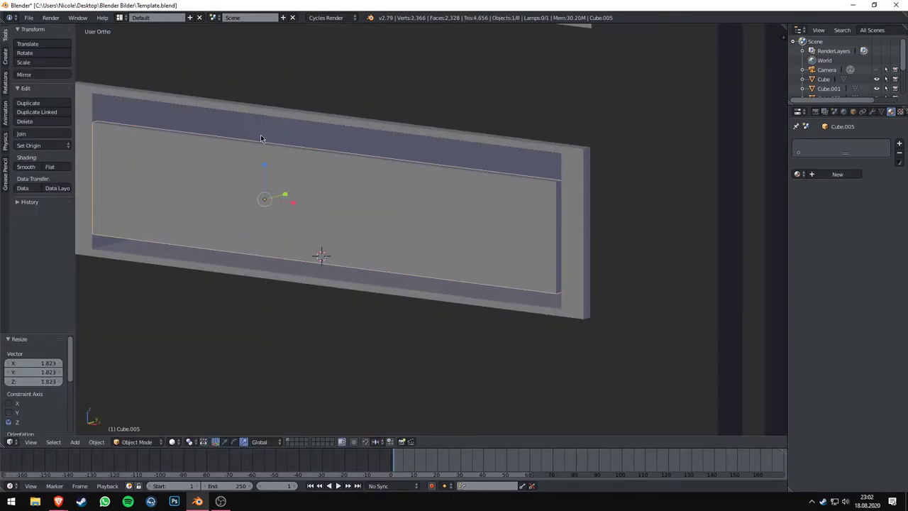
Step: Raise the panel upward and adjust its bottom edge
{"action": "mouse_move", "coordinate": [262, 137]}
{"action": "middle_mouse_down"}
{"action": "mouse_move", "coordinate": [344, 290]}
{"action": "mouse_move", "coordinate": [225, 446]}
{"action": "middle_mouse_up"}
{"action": "key", "text": "KP_1"}
{"action": "key", "text": "KP_3"}
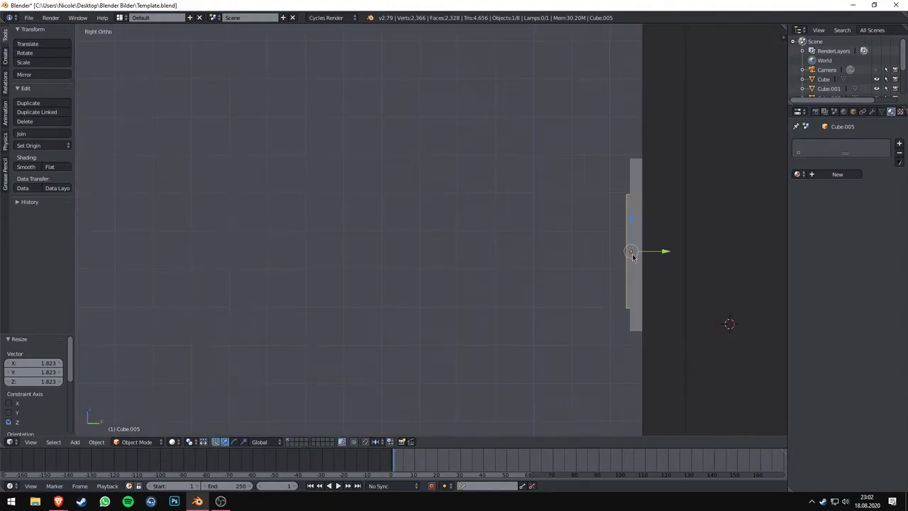
{"action": "left_click", "coordinate": [470, 283]}
{"action": "key", "text": "KP_1"}
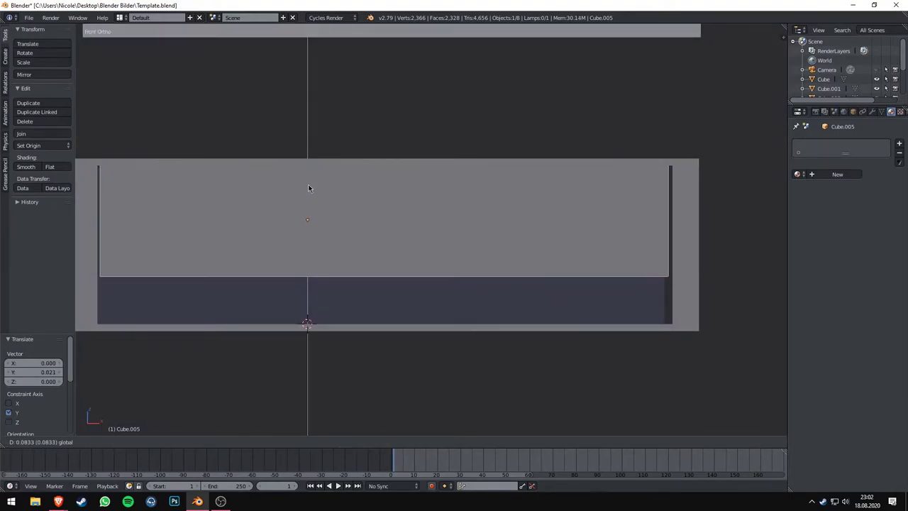
{"action": "mouse_move", "coordinate": [313, 217]}
{"action": "middle_mouse_down"}
{"action": "mouse_move", "coordinate": [393, 294]}
{"action": "mouse_move", "coordinate": [304, 253]}
{"action": "middle_mouse_up"}
{"action": "key", "text": "Tab"}
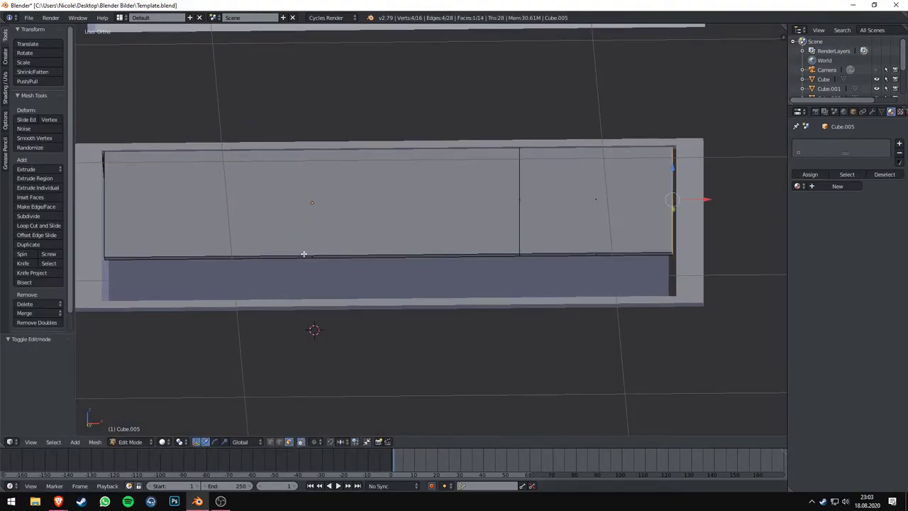
{"action": "mouse_move", "coordinate": [559, 254]}
{"action": "middle_mouse_down"}
{"action": "mouse_move", "coordinate": [539, 212]}
{"action": "mouse_move", "coordinate": [501, 304]}
{"action": "mouse_move", "coordinate": [458, 298]}
{"action": "middle_mouse_up"}
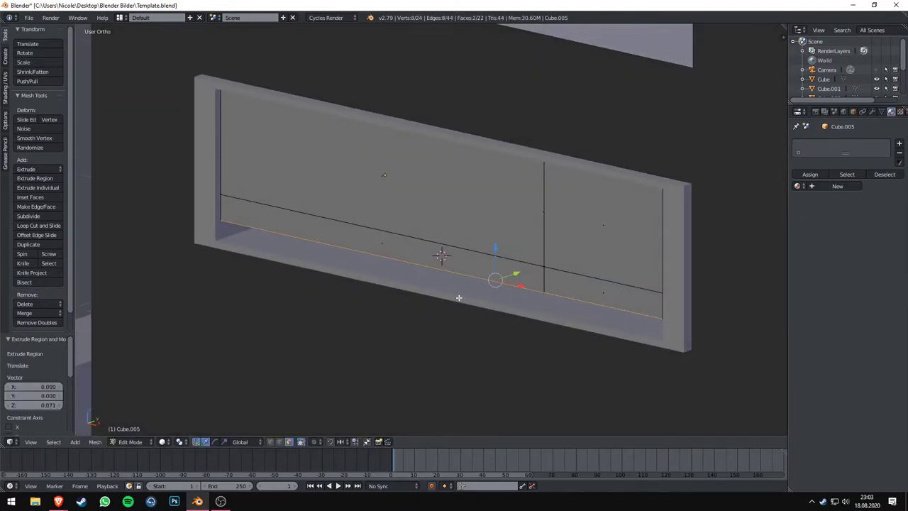
{"action": "key", "text": "Tab"}
{"action": "mouse_move", "coordinate": [406, 170]}
{"action": "middle_mouse_down"}
{"action": "mouse_move", "coordinate": [378, 191]}
{"action": "mouse_move", "coordinate": [441, 234]}
{"action": "middle_mouse_up"}
Step: Add loop cuts to the frame, then set up three vertical cuts
{"action": "key", "text": "KP_1"}
{"action": "key", "text": "Tab"}
{"action": "right_click", "coordinate": [380, 207]}
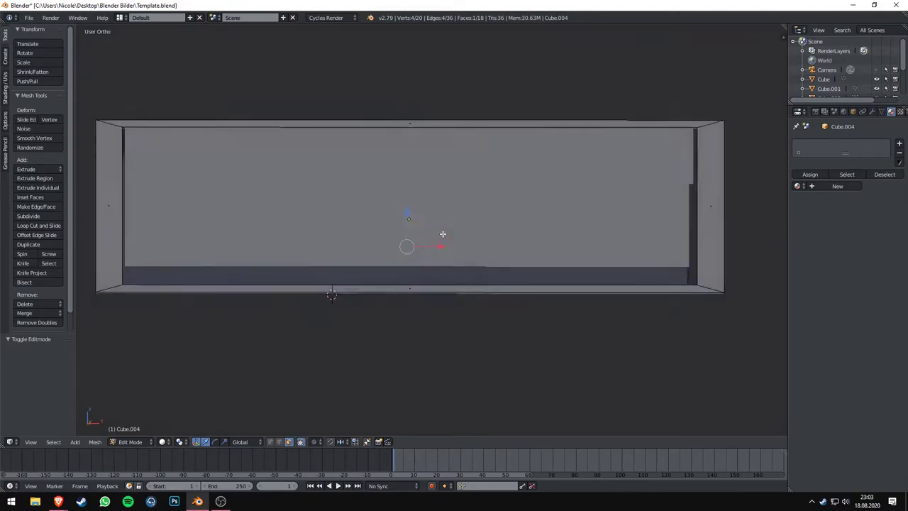
{"action": "key", "text": "ctrl+r"}
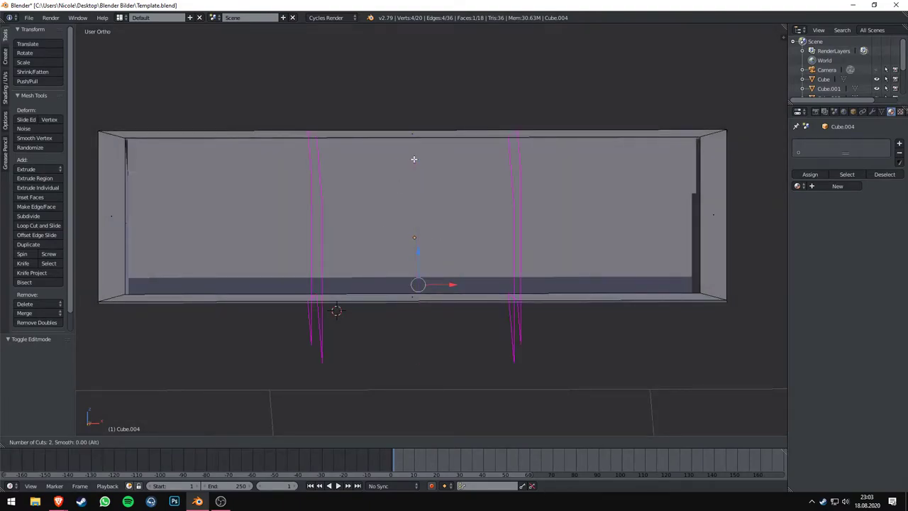
{"action": "left_click", "coordinate": [414, 159]}
{"action": "right_click", "coordinate": [414, 159]}
{"action": "mouse_move", "coordinate": [414, 159]}
{"action": "middle_mouse_down"}
{"action": "mouse_move", "coordinate": [437, 193]}
{"action": "mouse_move", "coordinate": [622, 98]}
{"action": "middle_mouse_up"}
{"action": "right_click", "coordinate": [450, 172]}
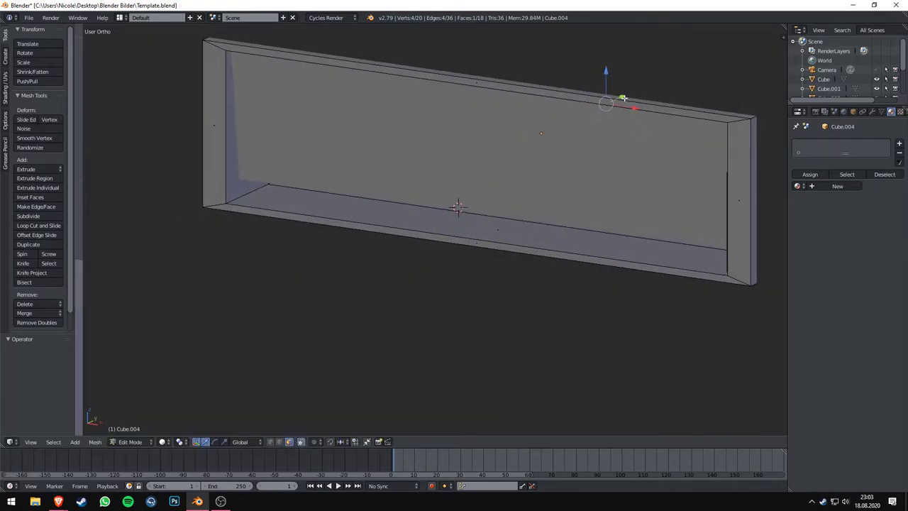
{"action": "middle_click_drag", "start_coordinate": [571, 118], "coordinate": [438, 209]}
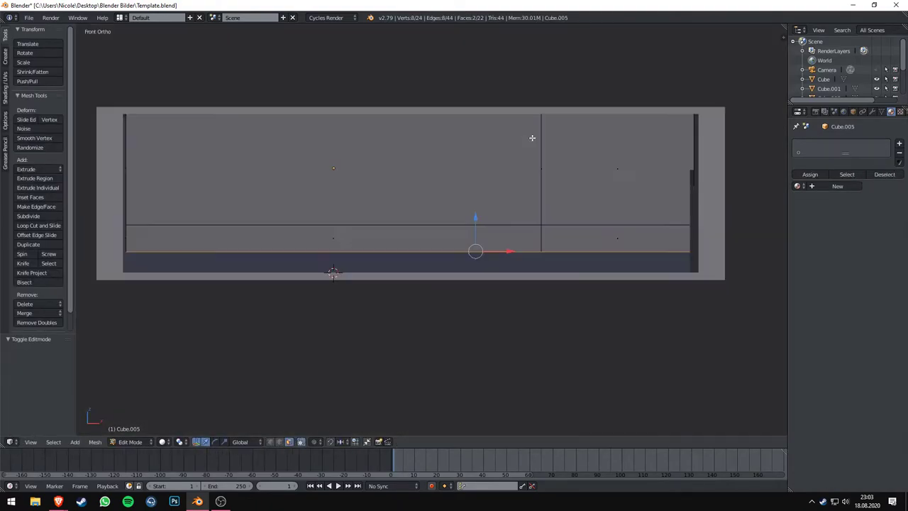
{"action": "key", "text": "ctrl+r"}
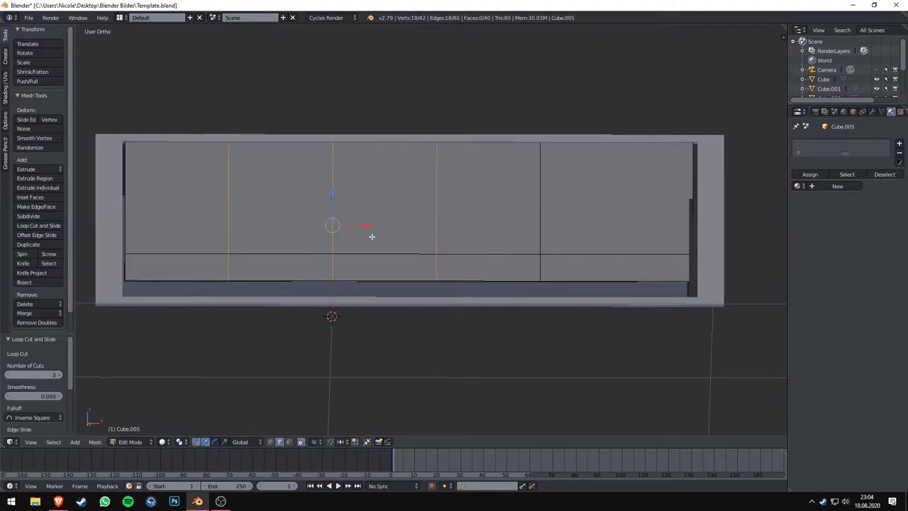
Step: Extrude the second and fourth middle-row faces of the gridded panel inward as two slots
{"action": "middle_click_drag", "start_coordinate": [371, 236], "coordinate": [421, 237], "text": "shift"}
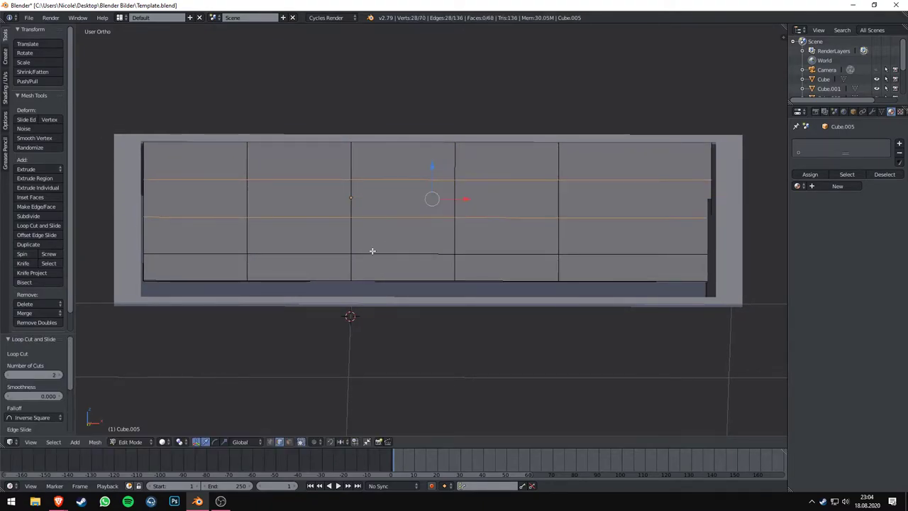
{"action": "scroll", "coordinate": [372, 250], "scroll_direction": "up", "scroll_amount": 2}
{"action": "key", "text": "3"}
{"action": "left_click", "coordinate": [296, 196]}
{"action": "left_click", "coordinate": [539, 203], "text": "shift"}
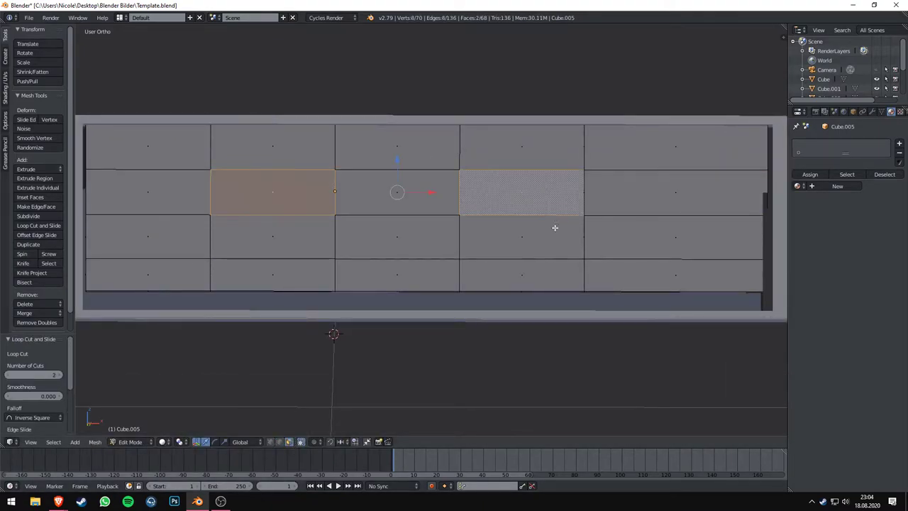
{"action": "middle_click_drag", "start_coordinate": [555, 227], "coordinate": [584, 213]}
{"action": "key", "text": "e"}
{"action": "left_click", "coordinate": [534, 252]}
Step: Apply the dark mat_button material to the whole tray panel
{"action": "scroll", "coordinate": [508, 189], "scroll_direction": "up", "scroll_amount": 2}
{"action": "key", "text": "a"}
{"action": "mouse_move", "coordinate": [508, 189]}
{"action": "middle_mouse_down"}
{"action": "mouse_move", "coordinate": [378, 218]}
{"action": "mouse_move", "coordinate": [399, 233]}
{"action": "mouse_move", "coordinate": [352, 242]}
{"action": "middle_mouse_up"}
{"action": "key", "text": "Tab"}
{"action": "scroll", "coordinate": [426, 243], "scroll_direction": "down", "scroll_amount": 3}
{"action": "scroll", "coordinate": [493, 228], "scroll_direction": "up", "scroll_amount": 2}
{"action": "scroll", "coordinate": [493, 227], "scroll_direction": "down", "scroll_amount": 2}
{"action": "left_click", "coordinate": [799, 174]}
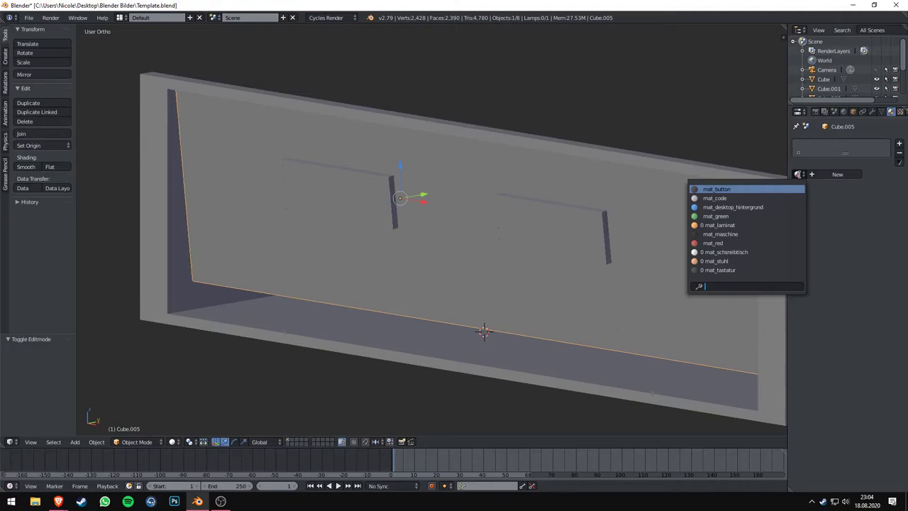
{"action": "left_click", "coordinate": [717, 189]}
Step: Assign white mat_code, in a second material slot, to the left and right slot faces
{"action": "key", "text": "Tab"}
{"action": "scroll", "coordinate": [397, 213], "scroll_direction": "up", "scroll_amount": 4}
{"action": "right_click", "coordinate": [356, 152]}
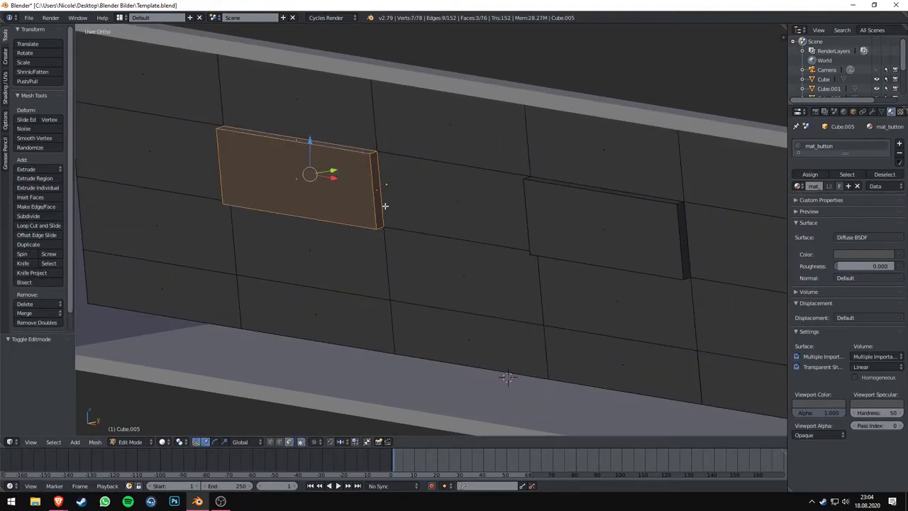
{"action": "middle_click_drag", "start_coordinate": [385, 206], "coordinate": [404, 209]}
{"action": "left_click", "coordinate": [899, 143]}
{"action": "left_click", "coordinate": [797, 207]}
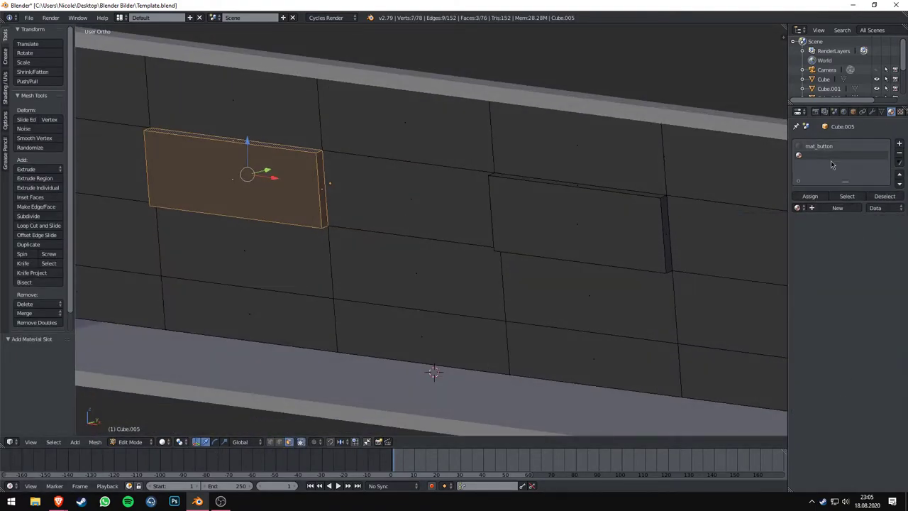
{"action": "left_click", "coordinate": [715, 231]}
{"action": "left_click", "coordinate": [810, 196]}
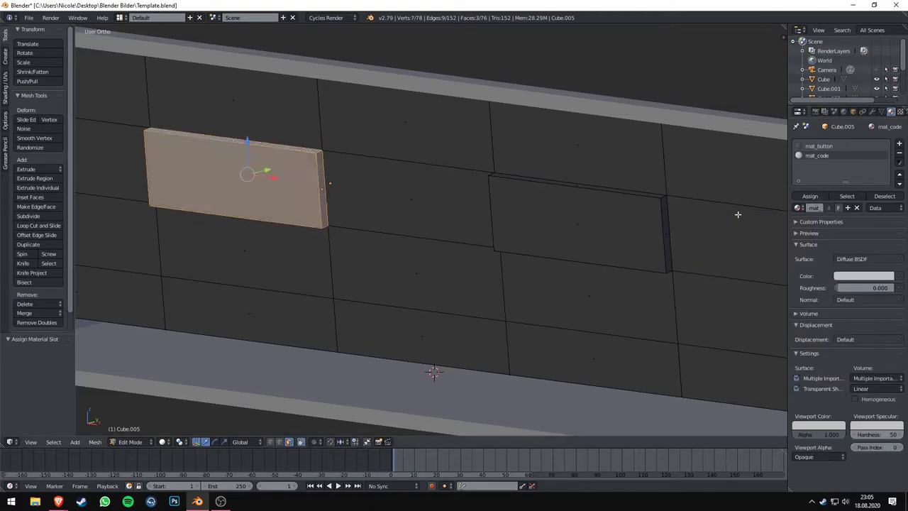
{"action": "right_click", "coordinate": [651, 211]}
{"action": "left_click", "coordinate": [810, 196]}
{"action": "key", "text": "Tab"}
{"action": "scroll", "coordinate": [621, 211], "scroll_direction": "down", "scroll_amount": 5}
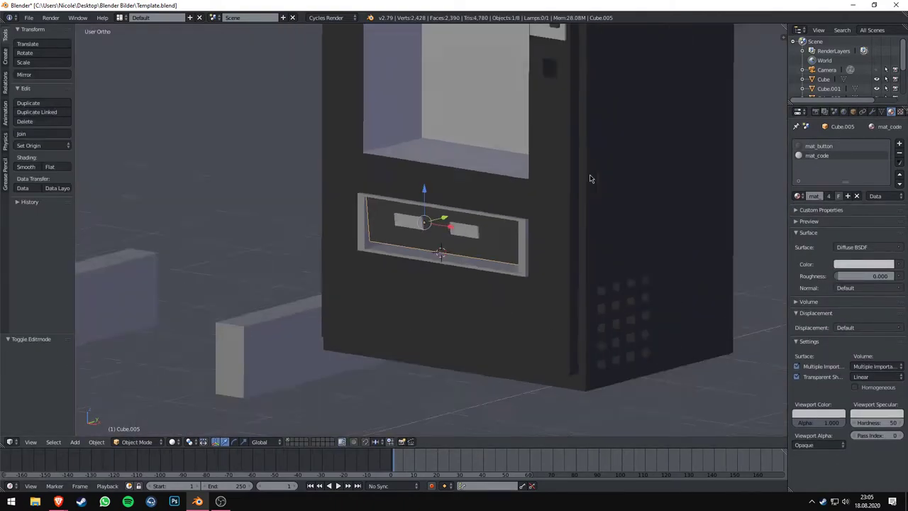
Step: Test-render the scene, then change viewport shading and orbit toward the display window
{"action": "key", "text": "F12"}
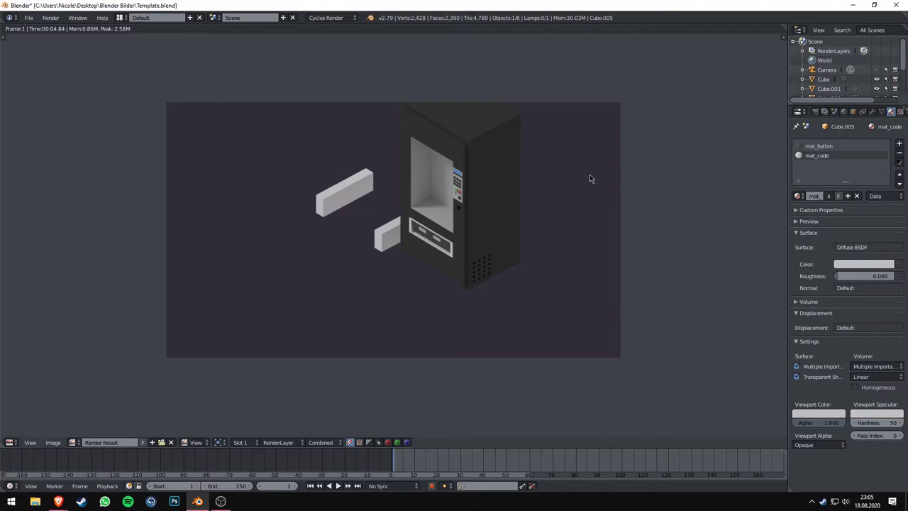
{"action": "key", "text": "Escape"}
{"action": "left_click", "coordinate": [172, 441]}
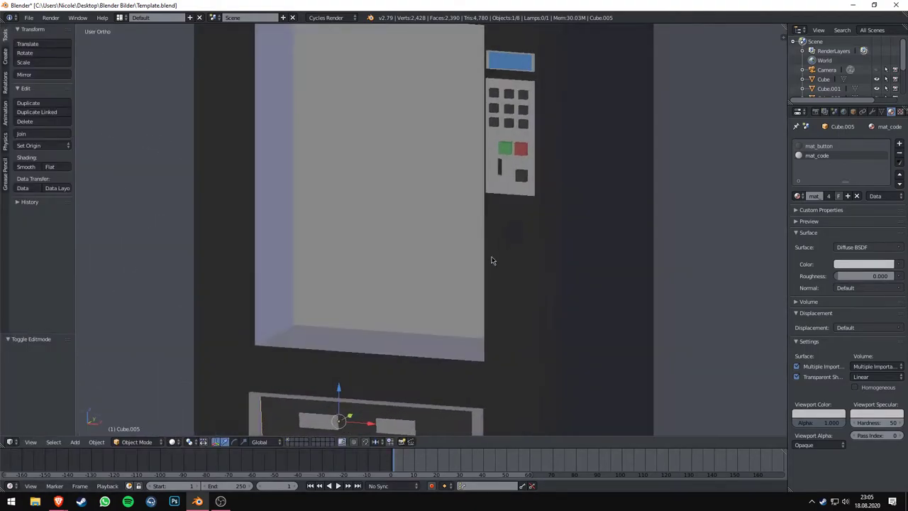
{"action": "middle_click_drag", "start_coordinate": [491, 260], "coordinate": [420, 253]}
Step: Add a cube and scale it into a flat shelf board
{"action": "key", "text": "shift+a"}
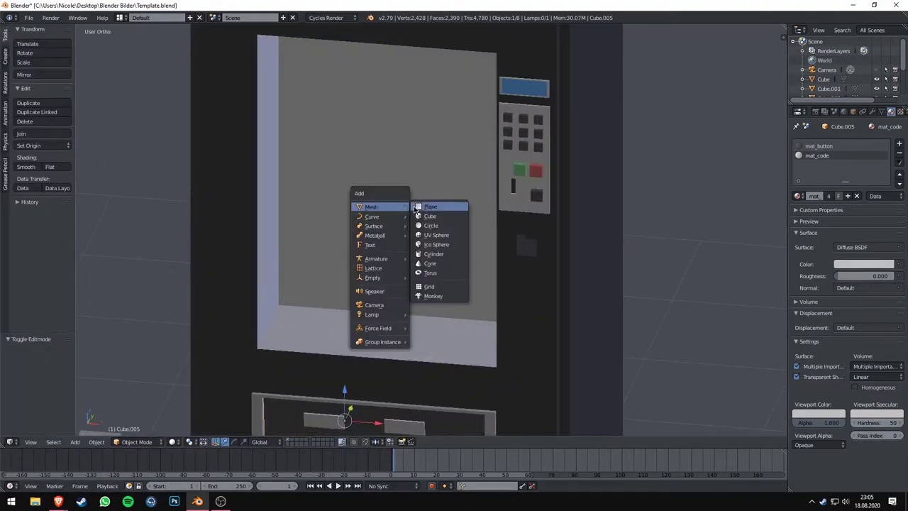
{"action": "left_click", "coordinate": [434, 217]}
{"action": "key", "text": "s"}
{"action": "left_click", "coordinate": [475, 239]}
{"action": "key", "text": "z"}
{"action": "left_click", "coordinate": [396, 199]}
{"action": "key", "text": "s"}
{"action": "key", "text": "x"}
{"action": "left_click", "coordinate": [487, 256]}
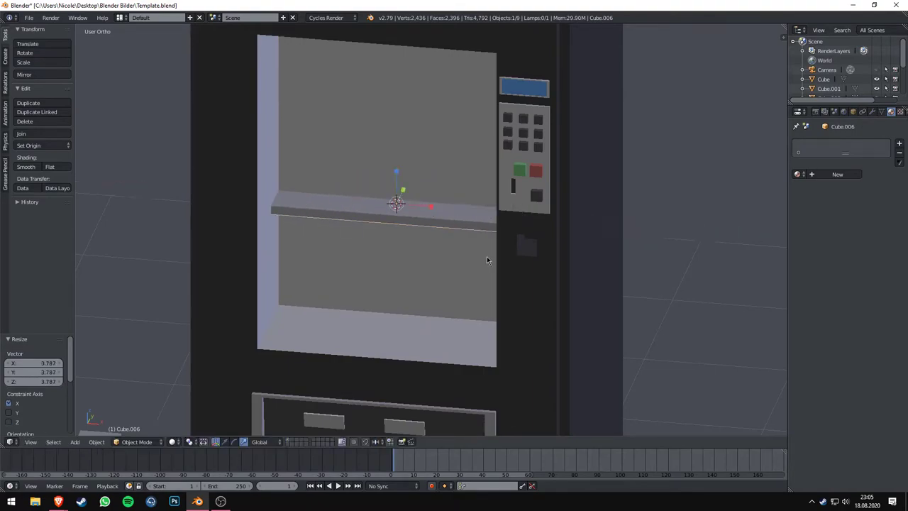
{"action": "middle_click_drag", "start_coordinate": [487, 256], "coordinate": [426, 234]}
Step: Place the shelf near the top of the window and duplicate a copy lower down
{"action": "key", "text": "g"}
{"action": "key", "text": "z"}
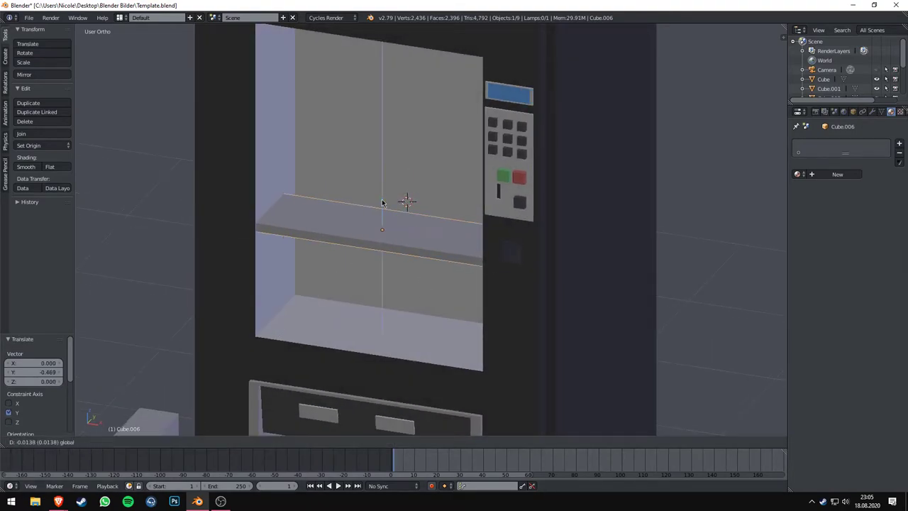
{"action": "left_click", "coordinate": [412, 66]}
{"action": "key", "text": "KP_1"}
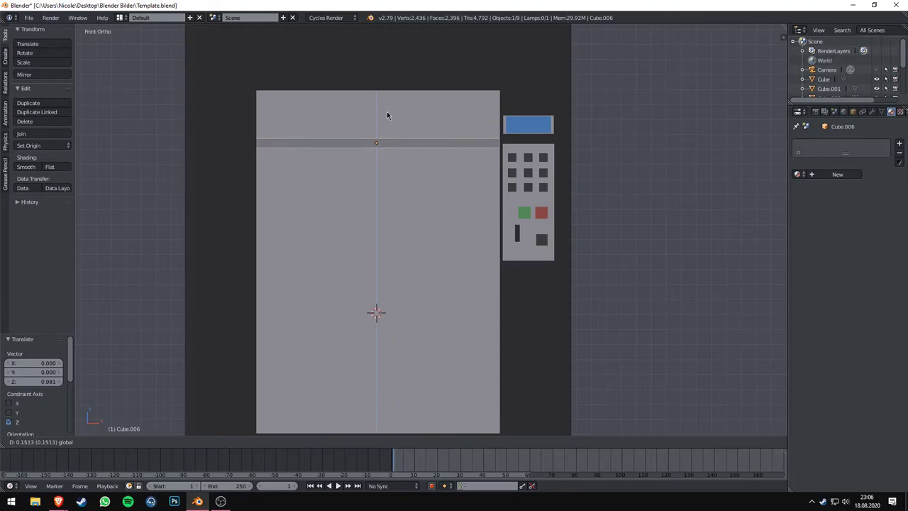
{"action": "key", "text": "shift+d"}
{"action": "left_click_drag", "start_coordinate": [380, 117], "coordinate": [397, 200]}
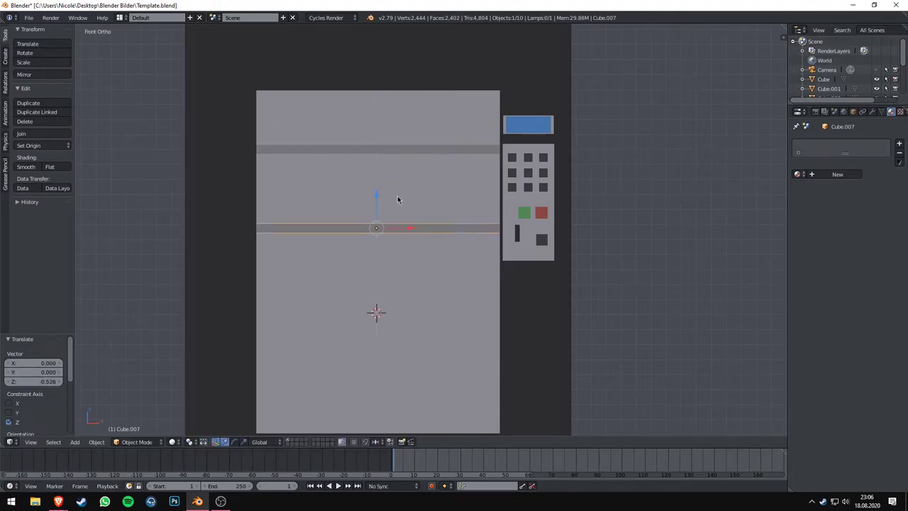
{"action": "key", "text": "z"}
{"action": "left_click", "coordinate": [377, 319]}
Step: Adjust the shelf depth and delete the lower shelf copies, keeping one board
{"action": "mouse_move", "coordinate": [376, 319]}
{"action": "middle_mouse_down"}
{"action": "mouse_move", "coordinate": [565, 315]}
{"action": "mouse_move", "coordinate": [344, 285]}
{"action": "middle_mouse_up"}
{"action": "key", "text": "KP_1"}
{"action": "key", "text": "KP_3"}
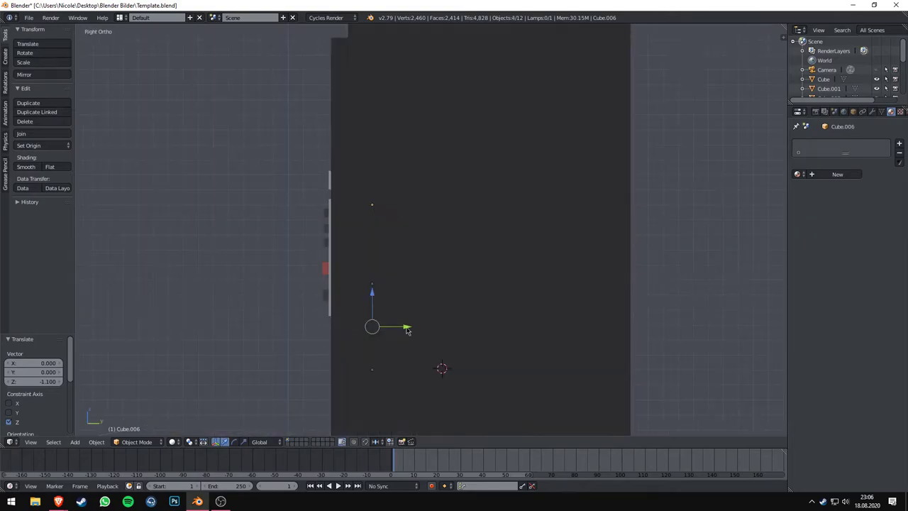
{"action": "mouse_move", "coordinate": [405, 331]}
{"action": "middle_mouse_down"}
{"action": "mouse_move", "coordinate": [388, 291]}
{"action": "mouse_move", "coordinate": [479, 260]}
{"action": "mouse_move", "coordinate": [436, 226]}
{"action": "middle_mouse_up"}
{"action": "left_click", "coordinate": [388, 291]}
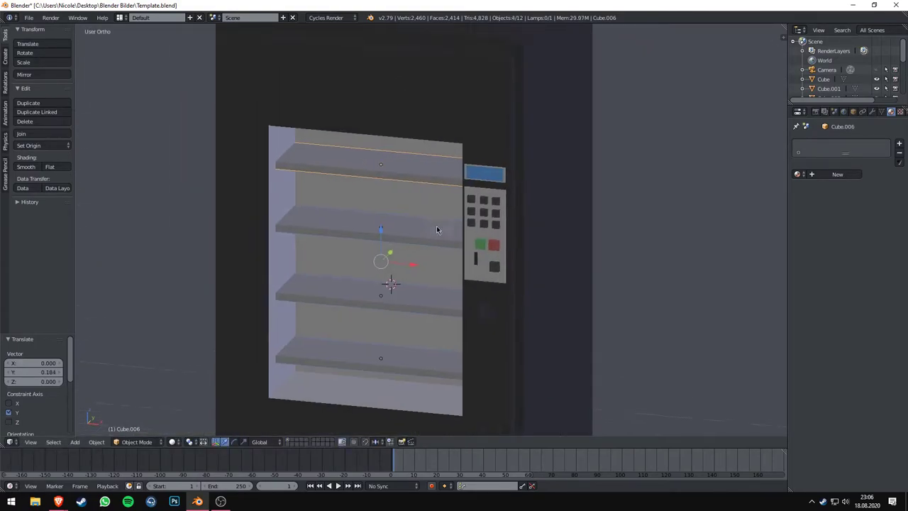
{"action": "right_click", "coordinate": [420, 238]}
{"action": "left_click", "coordinate": [384, 388]}
Step: Slide the remaining top shelf forward out of the machine's window
{"action": "right_click", "coordinate": [416, 177]}
{"action": "key", "text": "Tab"}
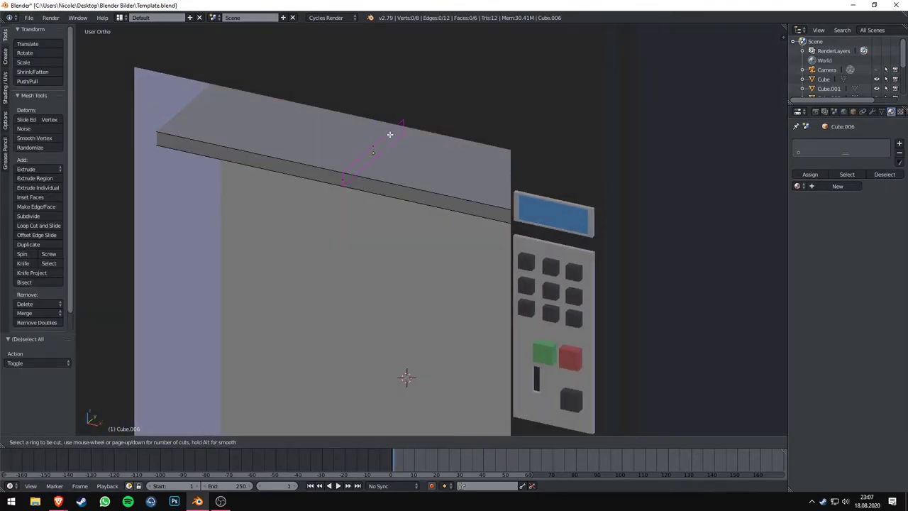
{"action": "key", "text": "Escape"}
{"action": "scroll", "coordinate": [435, 132], "scroll_direction": "down", "scroll_amount": 3}
{"action": "key", "text": "Tab"}
{"action": "left_click_drag", "start_coordinate": [415, 137], "coordinate": [441, 240]}
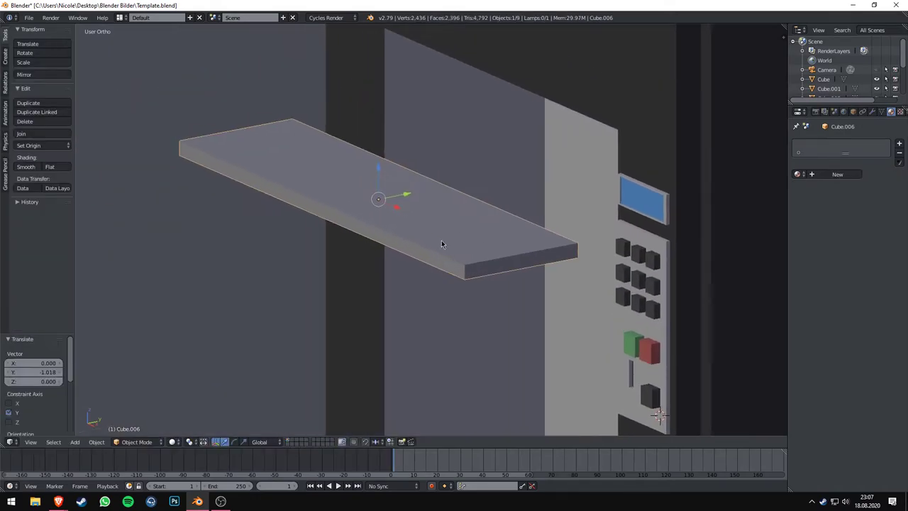
{"action": "mouse_move", "coordinate": [441, 239]}
{"action": "middle_mouse_down"}
{"action": "mouse_move", "coordinate": [375, 259]}
{"action": "mouse_move", "coordinate": [425, 297]}
{"action": "mouse_move", "coordinate": [516, 263]}
{"action": "middle_mouse_up"}
{"action": "scroll", "coordinate": [516, 262], "scroll_direction": "down", "scroll_amount": 2}
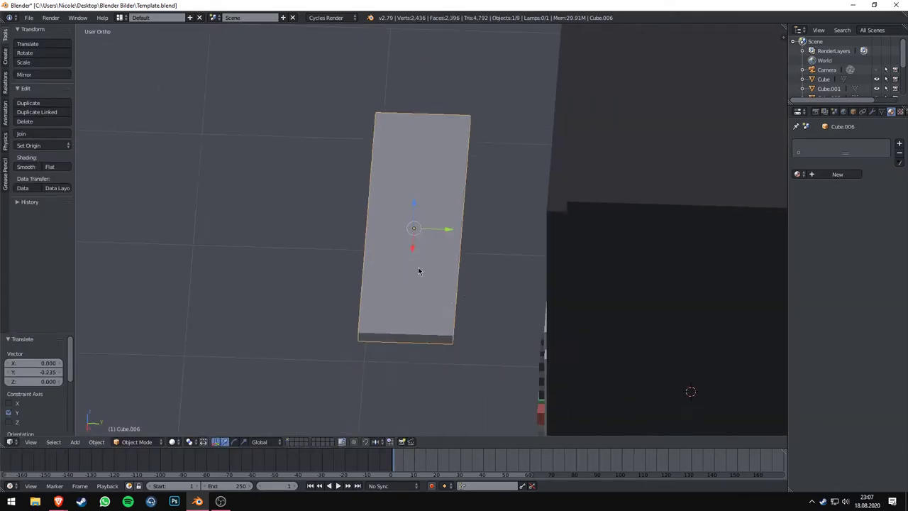
Step: Add a loop cut to the shelf and slide it near the front edge
{"action": "key", "text": "Tab"}
{"action": "key", "text": "ctrl+r"}
{"action": "left_click", "coordinate": [369, 323]}
{"action": "mouse_move", "coordinate": [369, 324]}
{"action": "middle_mouse_down"}
{"action": "mouse_move", "coordinate": [336, 312]}
{"action": "mouse_move", "coordinate": [426, 295]}
{"action": "mouse_move", "coordinate": [356, 341]}
{"action": "middle_mouse_up"}
{"action": "scroll", "coordinate": [405, 247], "scroll_direction": "up", "scroll_amount": 3}
{"action": "key", "text": "Tab"}
{"action": "right_click", "coordinate": [405, 247]}
Step: Give the shelf mat_button, with its front edge strip in light mat_code
{"action": "left_click", "coordinate": [799, 174]}
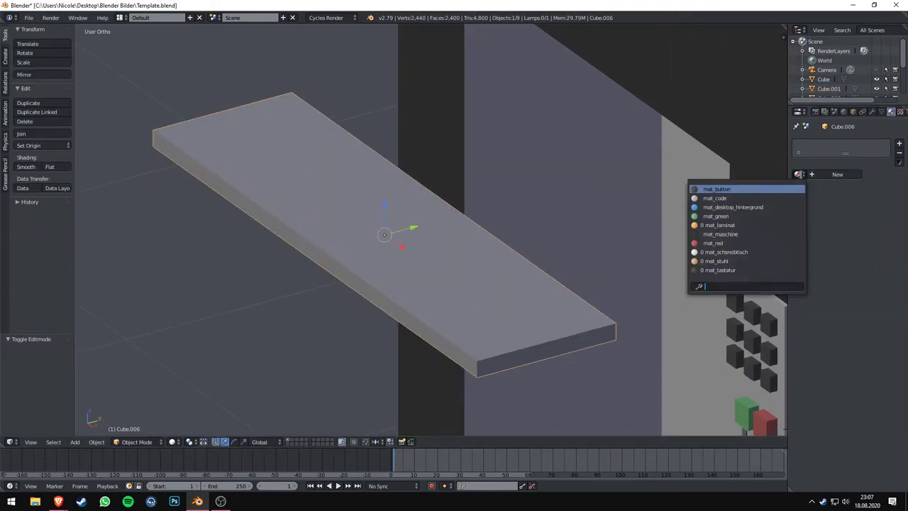
{"action": "left_click", "coordinate": [716, 190]}
{"action": "key", "text": "Tab"}
{"action": "middle_click_drag", "start_coordinate": [490, 294], "coordinate": [483, 285]}
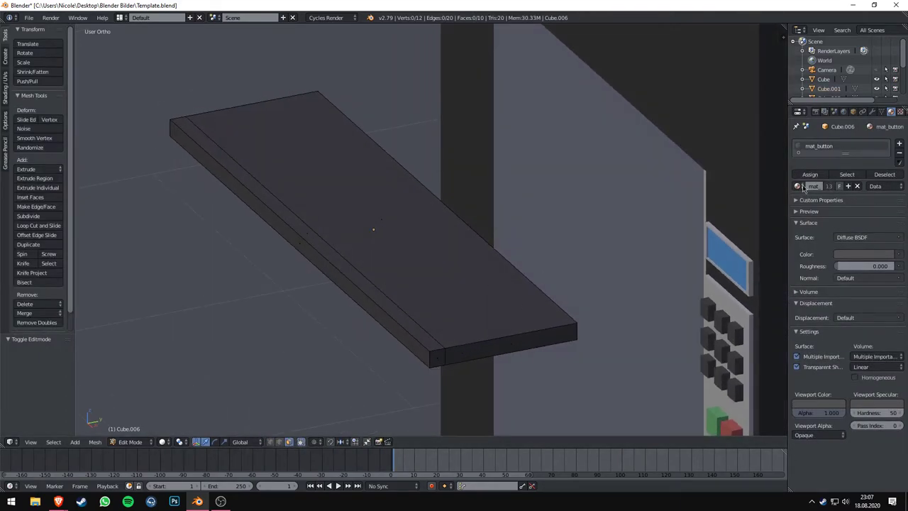
{"action": "right_click", "coordinate": [435, 356], "text": "alt"}
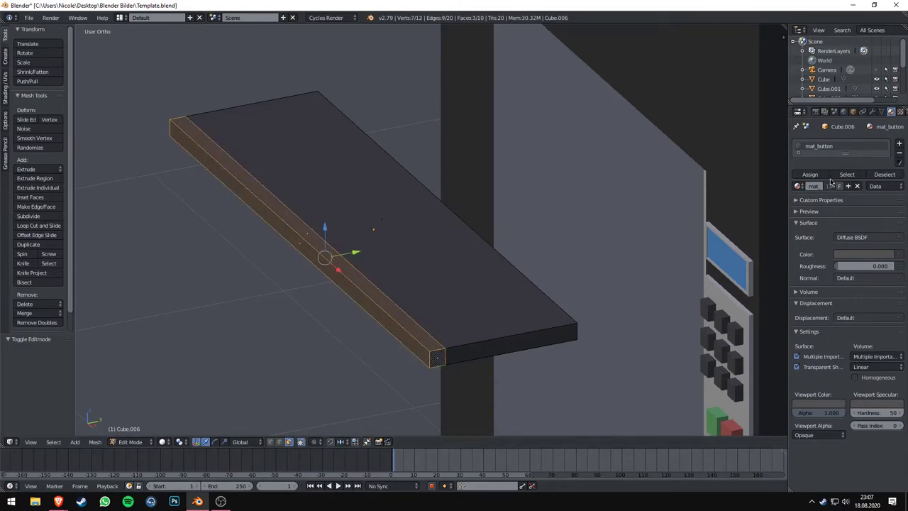
{"action": "left_click", "coordinate": [899, 143]}
{"action": "left_click", "coordinate": [798, 195]}
{"action": "left_click", "coordinate": [709, 231]}
{"action": "left_click", "coordinate": [810, 184]}
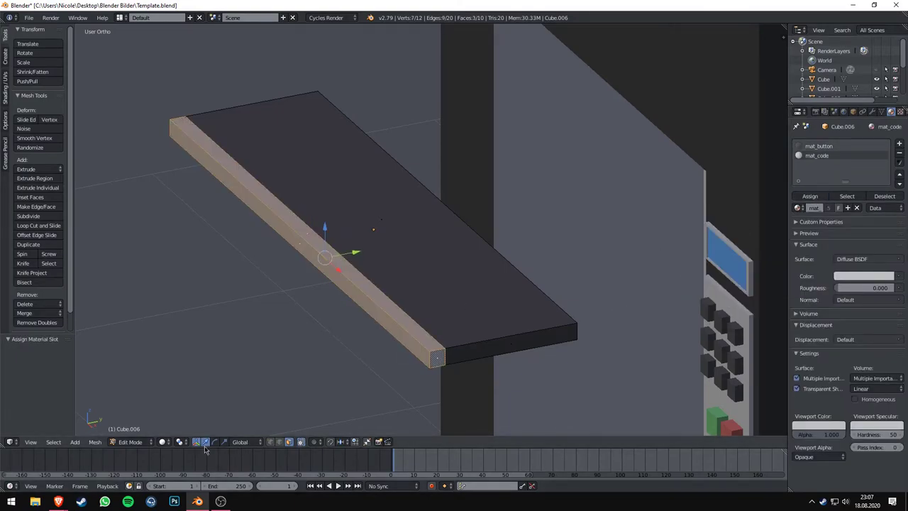
{"action": "key", "text": "Tab"}
Step: Slide the shelf into the machine's window and duplicate a copy below it
{"action": "left_click_drag", "start_coordinate": [409, 226], "coordinate": [733, 134]}
{"action": "key", "text": "KP_0"}
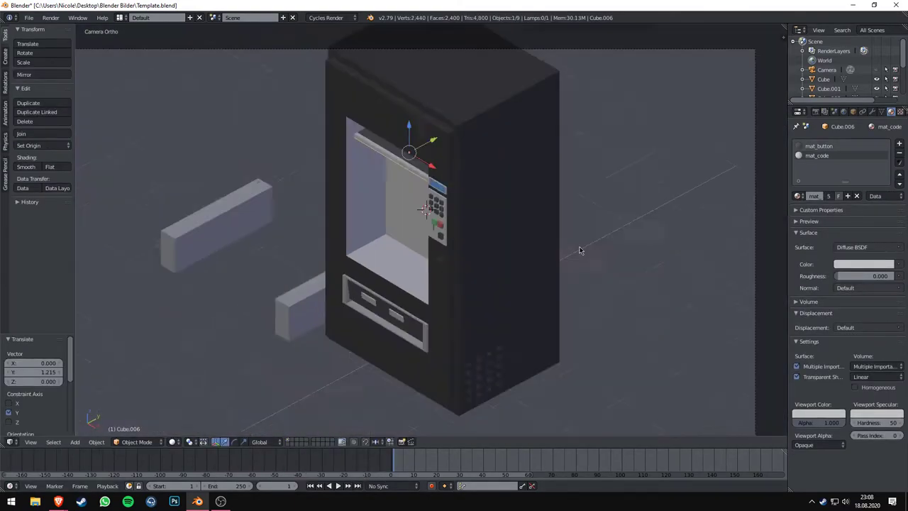
{"action": "key", "text": "KP_1"}
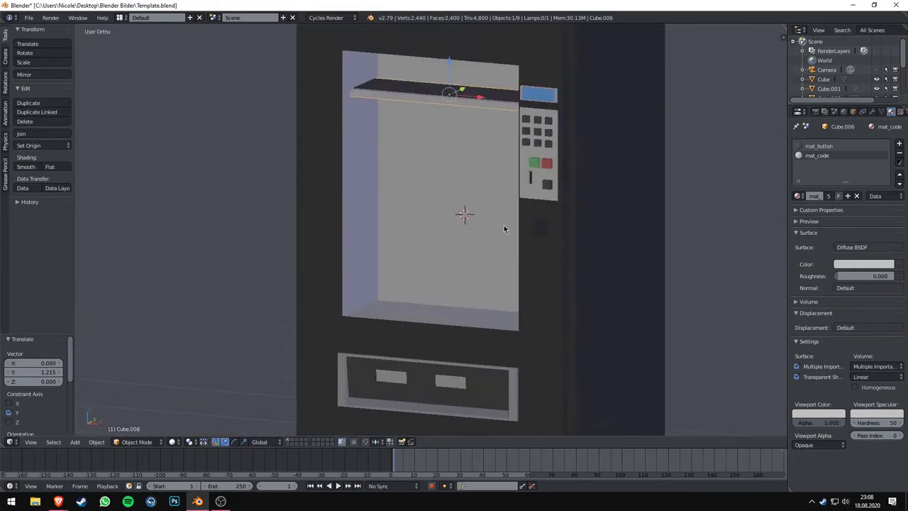
{"action": "key", "text": "shift+d"}
{"action": "key", "text": "z"}
{"action": "left_click", "coordinate": [530, 177]}
{"action": "key", "text": "g"}
{"action": "key", "text": "z"}
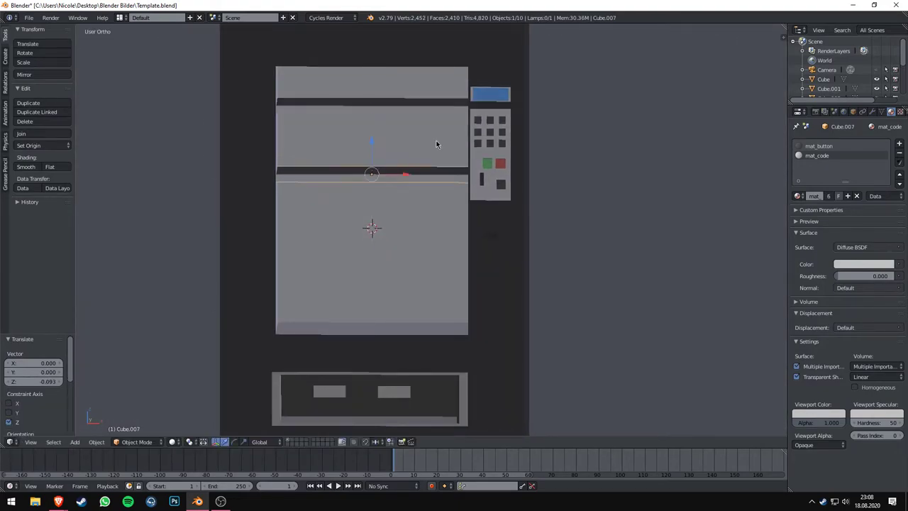
{"action": "left_click", "coordinate": [436, 141]}
Step: Lower both shelves together inside the window
{"action": "right_click", "coordinate": [424, 119], "text": "shift"}
{"action": "key", "text": "g"}
{"action": "key", "text": "z"}
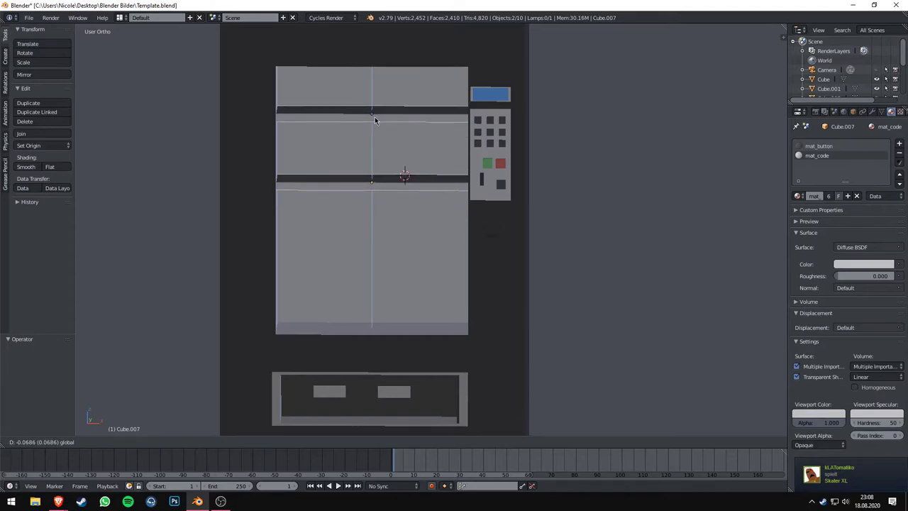
{"action": "left_click", "coordinate": [368, 140]}
{"action": "key", "text": "KP_1"}
{"action": "scroll", "coordinate": [439, 176], "scroll_direction": "down", "scroll_amount": 3}
Step: Duplicate both shelves lower into a four-shelf stack and check through the camera
{"action": "key", "text": "shift+d"}
{"action": "key", "text": "z"}
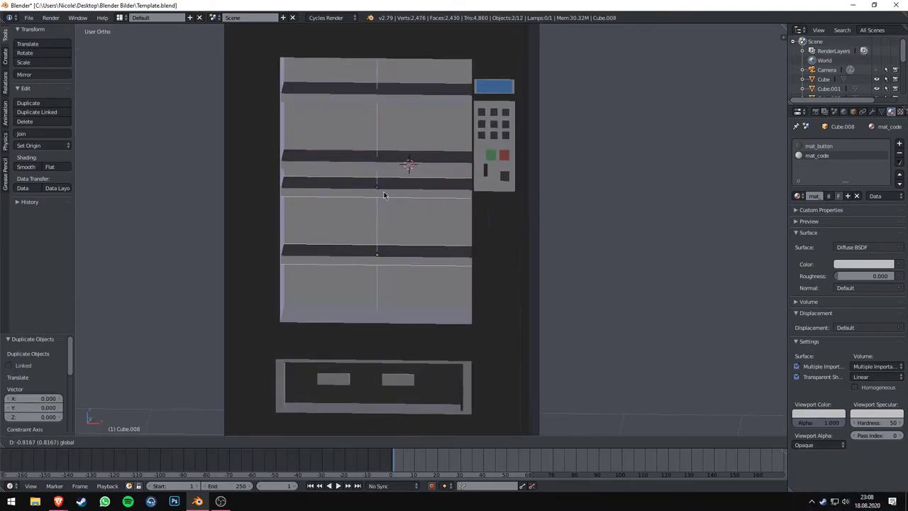
{"action": "left_click", "coordinate": [404, 166]}
{"action": "middle_click_drag", "start_coordinate": [405, 166], "coordinate": [569, 270]}
{"action": "scroll", "coordinate": [561, 269], "scroll_direction": "down", "scroll_amount": 3}
{"action": "key", "text": "a"}
{"action": "key", "text": "KP_0"}
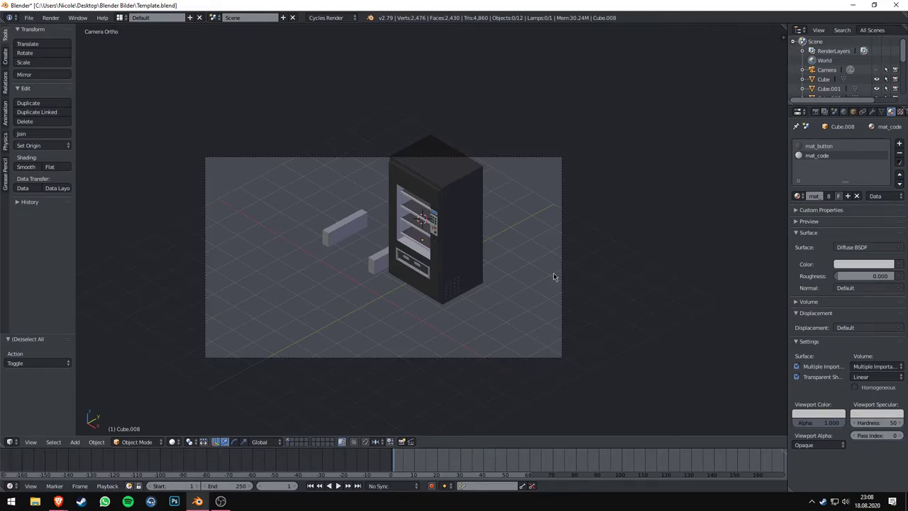
Step: Set a machine part's origin to its centre of mass
{"action": "scroll", "coordinate": [546, 284], "scroll_direction": "up", "scroll_amount": 5}
{"action": "mouse_move", "coordinate": [554, 277]}
{"action": "middle_mouse_down"}
{"action": "mouse_move", "coordinate": [546, 283]}
{"action": "mouse_move", "coordinate": [573, 288]}
{"action": "mouse_move", "coordinate": [456, 248]}
{"action": "mouse_move", "coordinate": [424, 208]}
{"action": "middle_mouse_up"}
{"action": "scroll", "coordinate": [457, 248], "scroll_direction": "up", "scroll_amount": 2}
{"action": "right_click", "coordinate": [457, 249]}
{"action": "scroll", "coordinate": [424, 208], "scroll_direction": "down", "scroll_amount": 3}
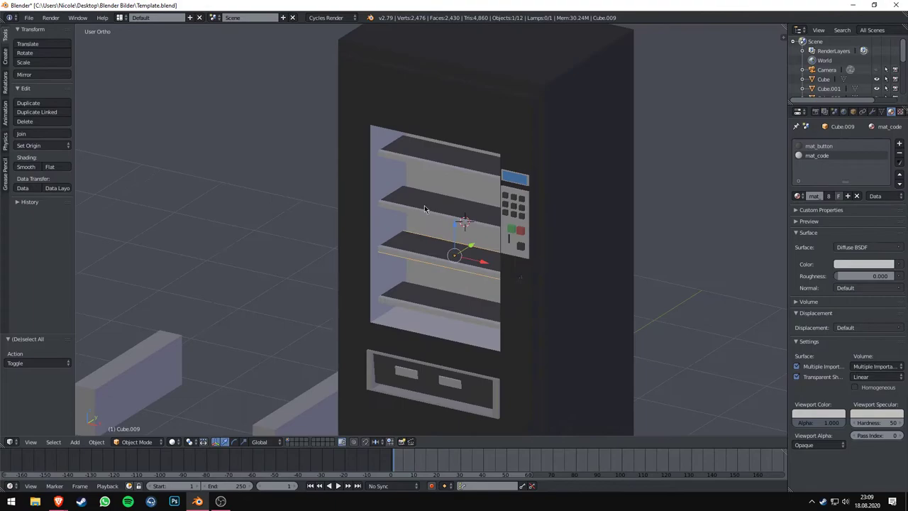
{"action": "right_click", "coordinate": [354, 245]}
{"action": "left_click", "coordinate": [28, 146]}
{"action": "left_click", "coordinate": [43, 187]}
Step: Re-centre the machine body's origin and shift the body along Z
{"action": "right_click", "coordinate": [520, 208]}
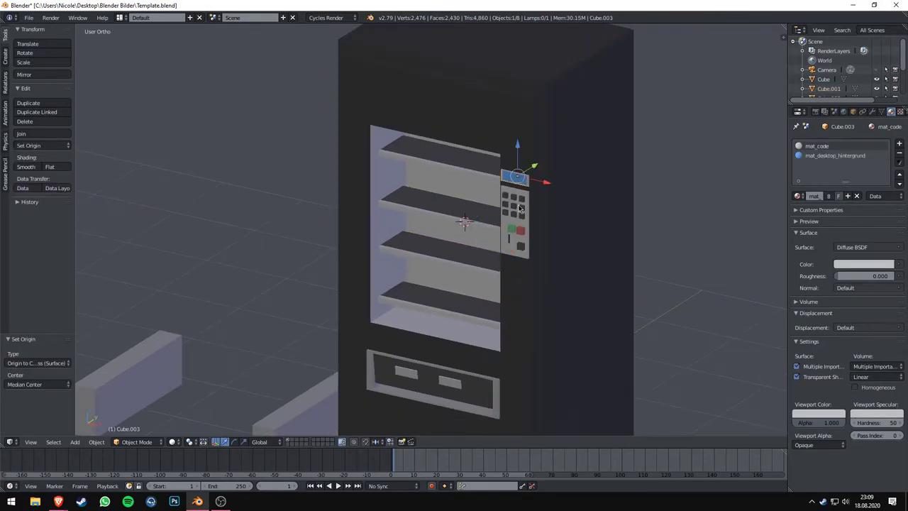
{"action": "right_click", "coordinate": [510, 135]}
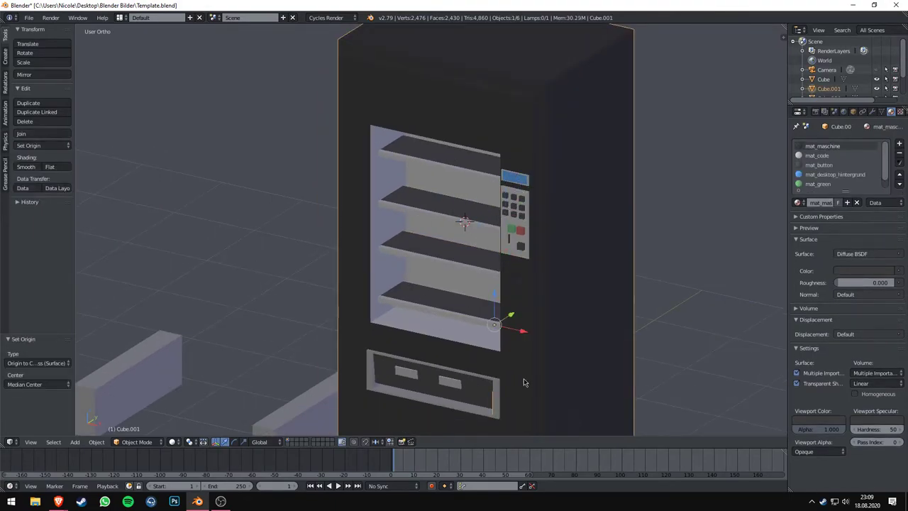
{"action": "middle_click_drag", "start_coordinate": [524, 382], "coordinate": [461, 322]}
{"action": "left_click", "coordinate": [28, 145]}
{"action": "left_click", "coordinate": [70, 197]}
{"action": "scroll", "coordinate": [481, 182], "scroll_direction": "up", "scroll_amount": 2}
{"action": "key", "text": "g"}
{"action": "key", "text": "z"}
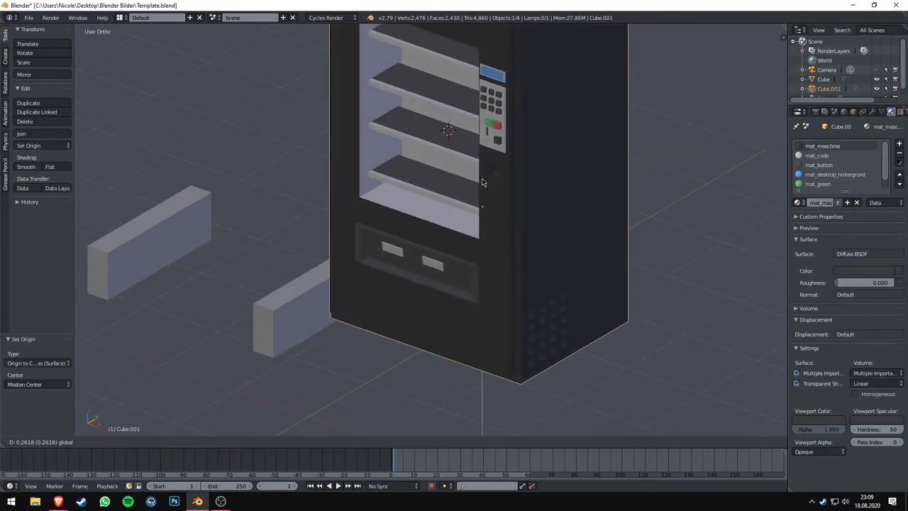
{"action": "left_click", "coordinate": [482, 183]}
Step: Give the small leg block the mat_maschine material
{"action": "middle_click_drag", "start_coordinate": [515, 241], "coordinate": [575, 215]}
{"action": "scroll", "coordinate": [575, 215], "scroll_direction": "up", "scroll_amount": 2}
{"action": "middle_click_drag", "start_coordinate": [343, 175], "coordinate": [404, 191]}
{"action": "scroll", "coordinate": [404, 191], "scroll_direction": "down", "scroll_amount": 3}
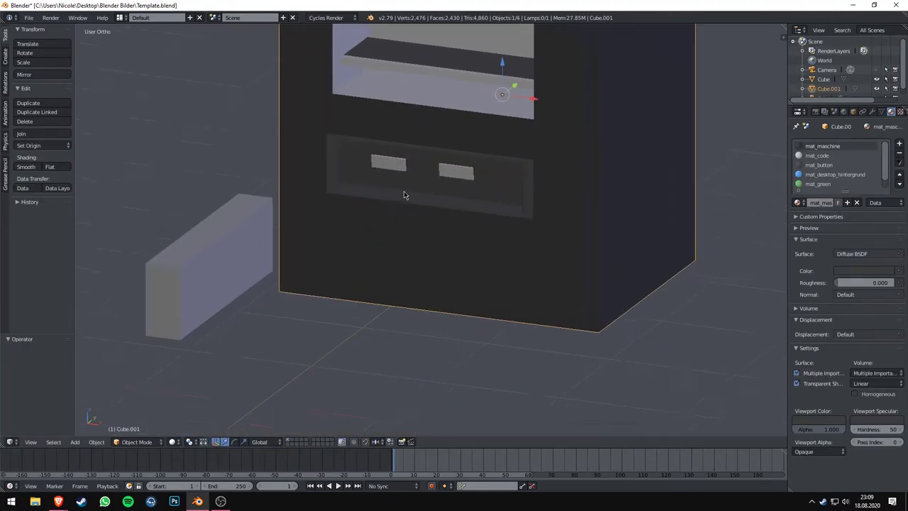
{"action": "right_click", "coordinate": [274, 238]}
{"action": "left_click", "coordinate": [797, 174]}
{"action": "left_click", "coordinate": [745, 241]}
Step: Fit the legs under the body, moving them along X in front view and Z in side view
{"action": "key", "text": "KP_1"}
{"action": "key", "text": "g"}
{"action": "key", "text": "x"}
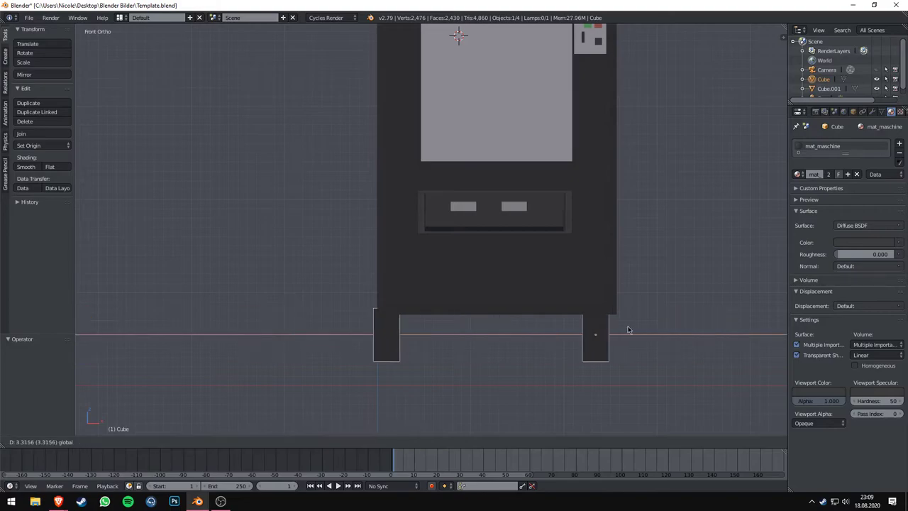
{"action": "left_click", "coordinate": [634, 329]}
{"action": "key", "text": "KP_3"}
{"action": "key", "text": "g"}
{"action": "key", "text": "z"}
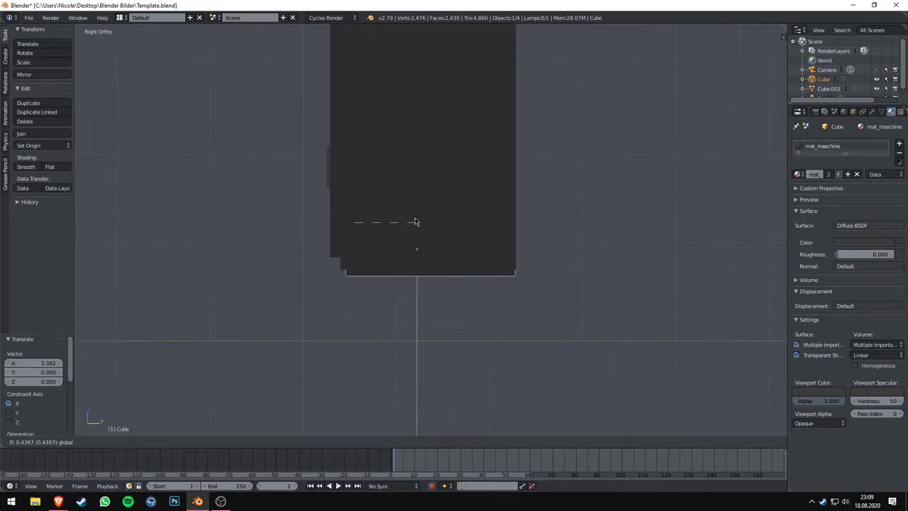
{"action": "left_click", "coordinate": [411, 246]}
Step: Lower the machine body onto its legs in camera view and render
{"action": "key", "text": "KP_0"}
{"action": "right_click", "coordinate": [425, 276]}
{"action": "key", "text": "g"}
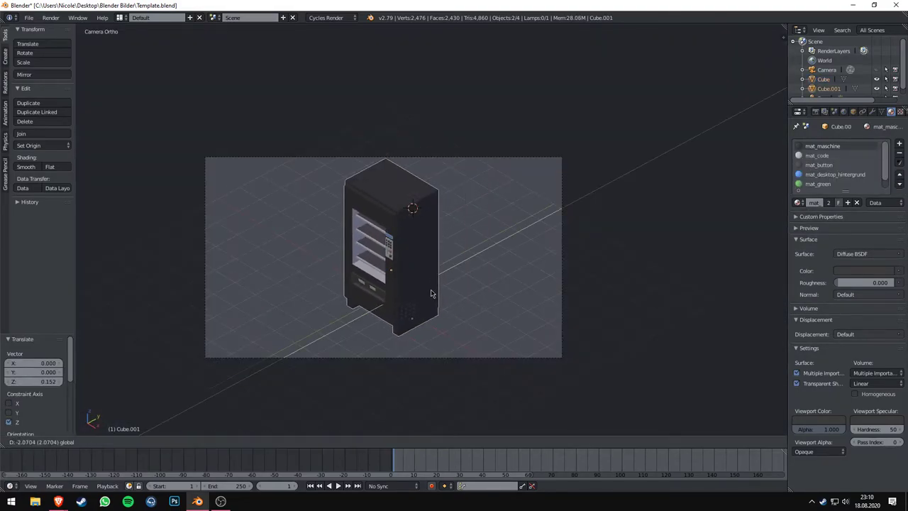
{"action": "key", "text": "z"}
{"action": "left_click", "coordinate": [466, 290]}
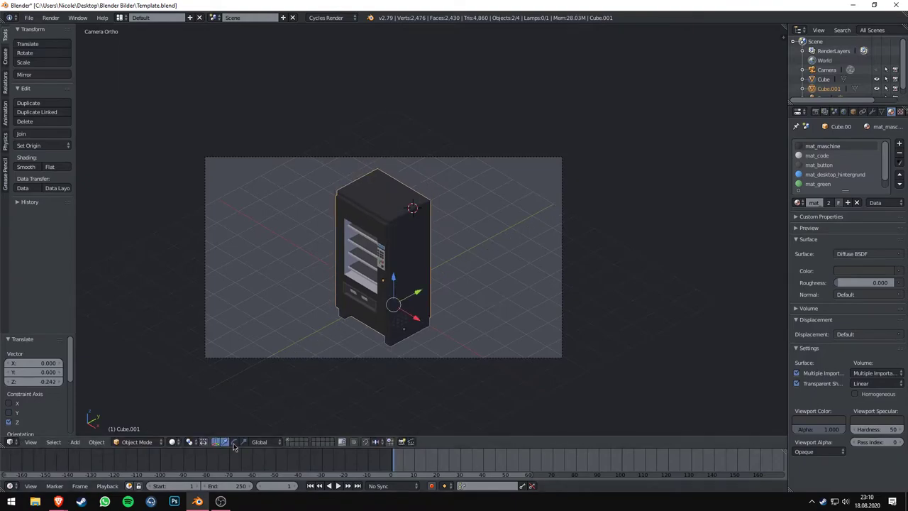
{"action": "key", "text": "F12"}
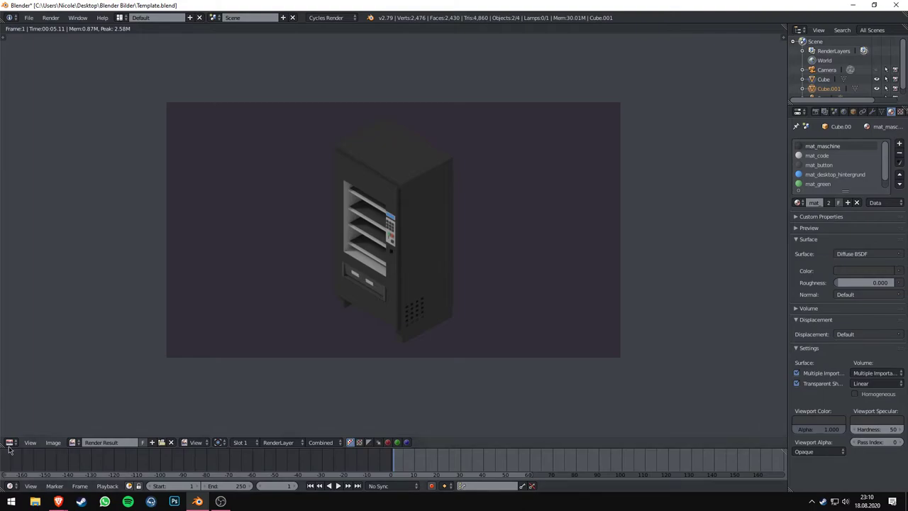
Step: Delete the lowest shelf of the machine
{"action": "key", "text": "Escape"}
{"action": "scroll", "coordinate": [321, 364], "scroll_direction": "up", "scroll_amount": 5}
{"action": "middle_click_drag", "start_coordinate": [322, 364], "coordinate": [382, 306]}
{"action": "scroll", "coordinate": [381, 307], "scroll_direction": "down", "scroll_amount": 2}
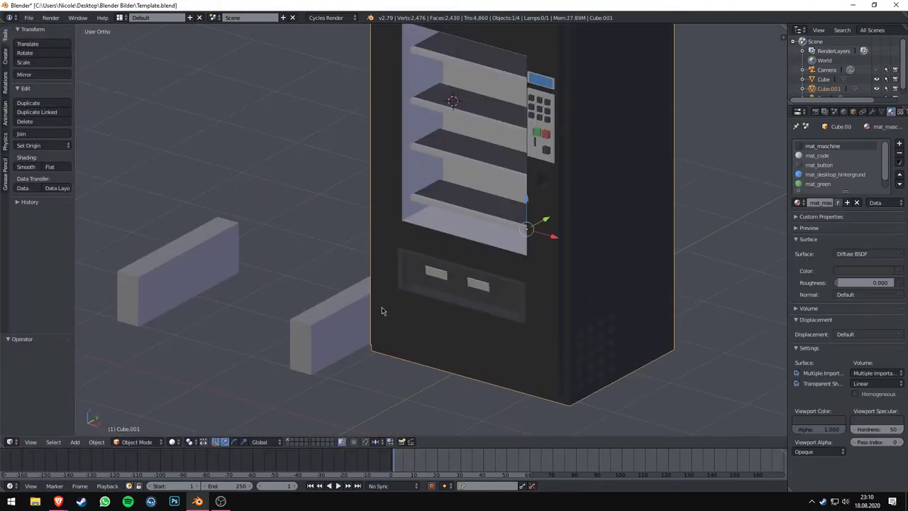
{"action": "right_click", "coordinate": [382, 311]}
{"action": "key", "text": "x"}
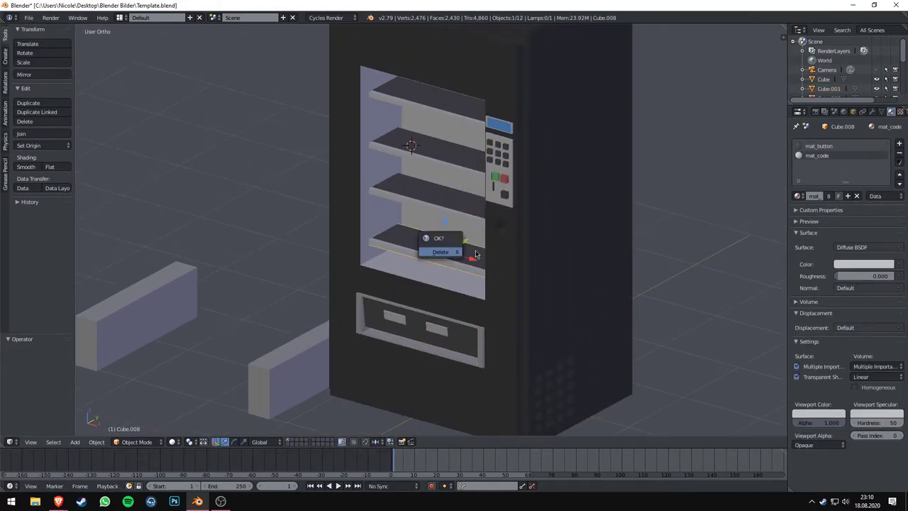
{"action": "left_click", "coordinate": [441, 252]}
Step: Move the remaining shelves vertically, raising the top shelf to a new height
{"action": "scroll", "coordinate": [455, 296], "scroll_direction": "up", "scroll_amount": 4}
{"action": "right_click", "coordinate": [397, 238]}
{"action": "key", "text": "g"}
{"action": "key", "text": "z"}
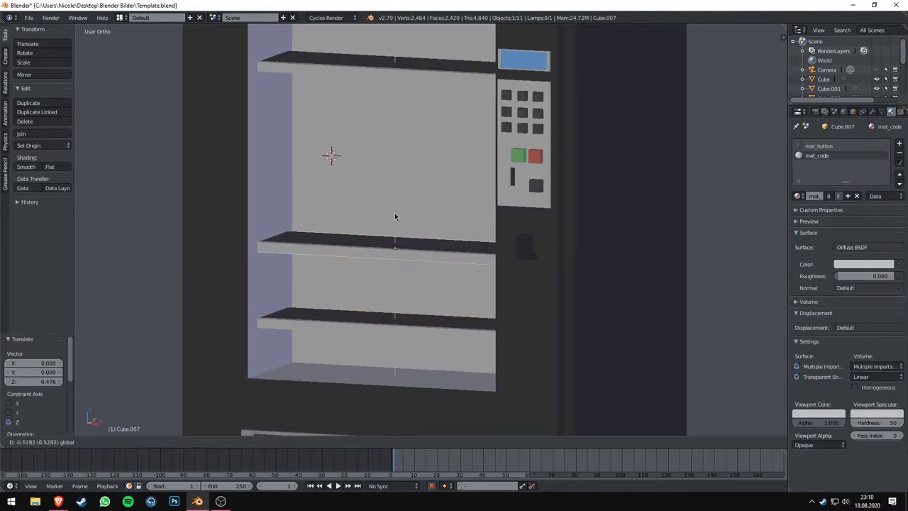
{"action": "right_click", "coordinate": [417, 102]}
{"action": "middle_click_drag", "start_coordinate": [417, 101], "coordinate": [495, 177]}
{"action": "middle_click_drag", "start_coordinate": [438, 118], "coordinate": [442, 317]}
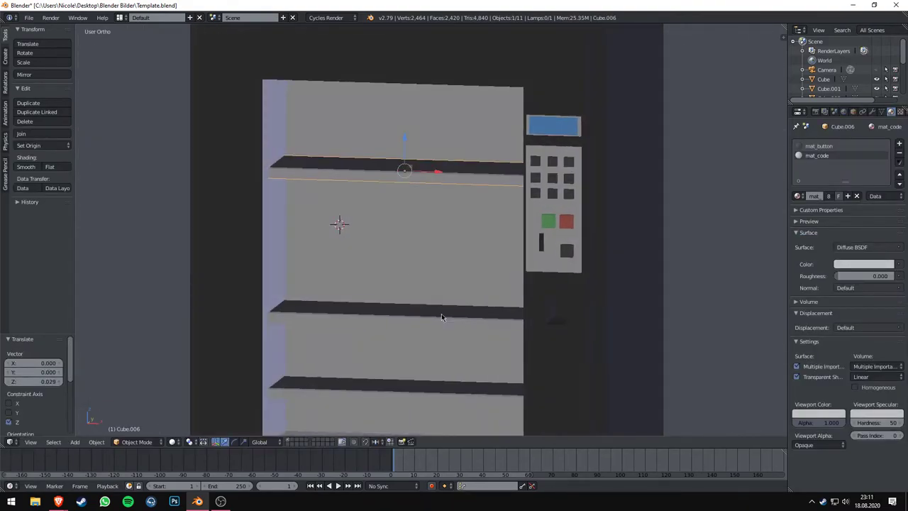
{"action": "key", "text": "1"}
{"action": "key", "text": "g"}
{"action": "key", "text": "z"}
{"action": "left_click", "coordinate": [442, 249]}
Step: Duplicate a shelf and place the copy in the gap
{"action": "right_click", "coordinate": [431, 372]}
{"action": "key", "text": "shift+d"}
{"action": "key", "text": "z"}
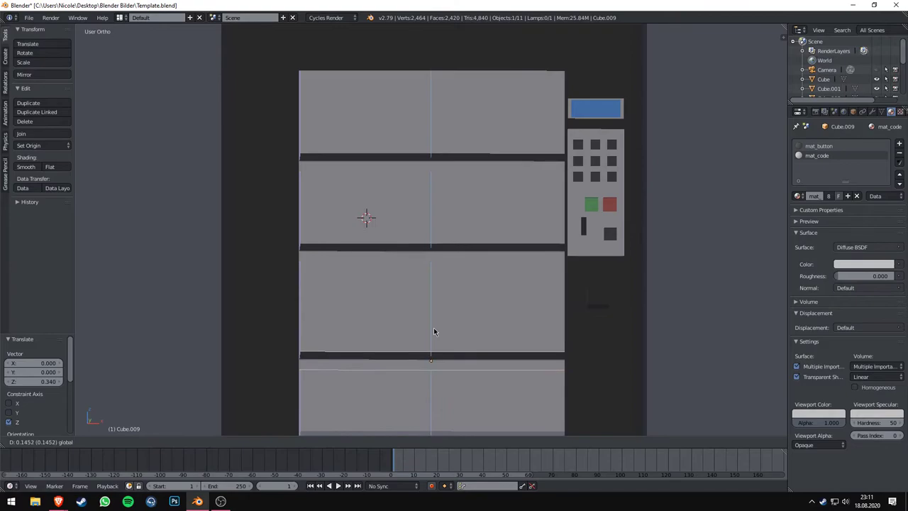
{"action": "left_click", "coordinate": [434, 331]}
{"action": "key", "text": "0"}
{"action": "key", "text": "0"}
Step: Centre the body and leg origins and give the leg the mat_maschine material
{"action": "right_click", "coordinate": [522, 279]}
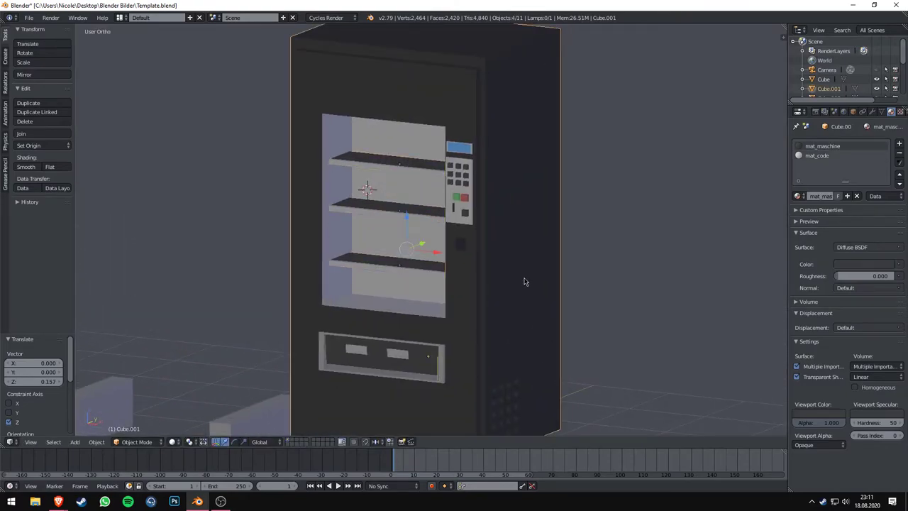
{"action": "left_click", "coordinate": [43, 145]}
{"action": "left_click", "coordinate": [78, 192]}
{"action": "right_click", "coordinate": [424, 379]}
{"action": "left_click", "coordinate": [42, 144]}
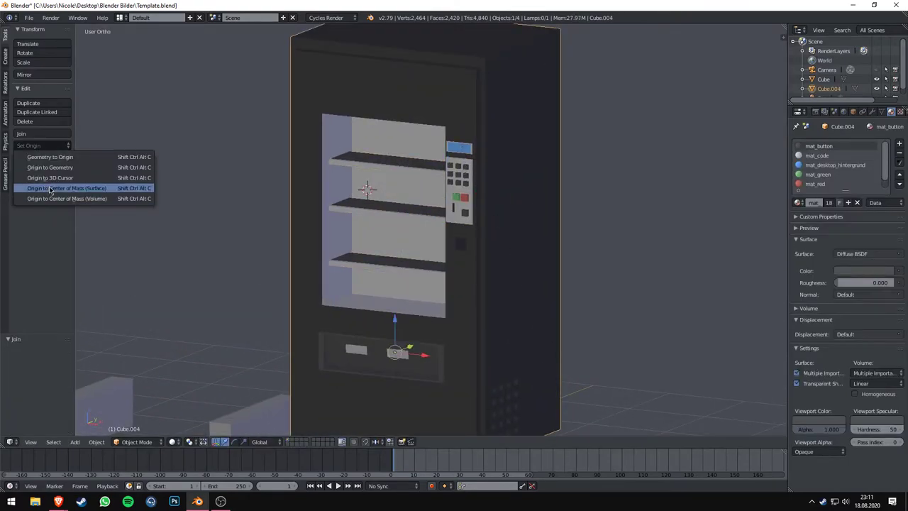
{"action": "left_click", "coordinate": [78, 190]}
{"action": "scroll", "coordinate": [425, 284], "scroll_direction": "down", "scroll_amount": 4}
{"action": "left_click", "coordinate": [798, 173]}
{"action": "left_click", "coordinate": [720, 234]}
Step: Move the leg sideways under the body and render the scene
{"action": "scroll", "coordinate": [573, 320], "scroll_direction": "up", "scroll_amount": 2}
{"action": "key", "text": "1"}
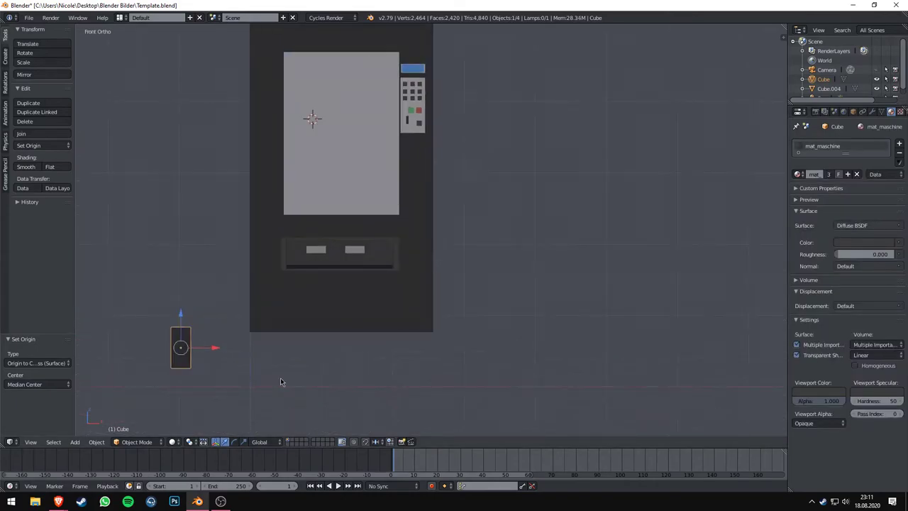
{"action": "key", "text": "g"}
{"action": "left_click", "coordinate": [455, 357]}
{"action": "key", "text": "3"}
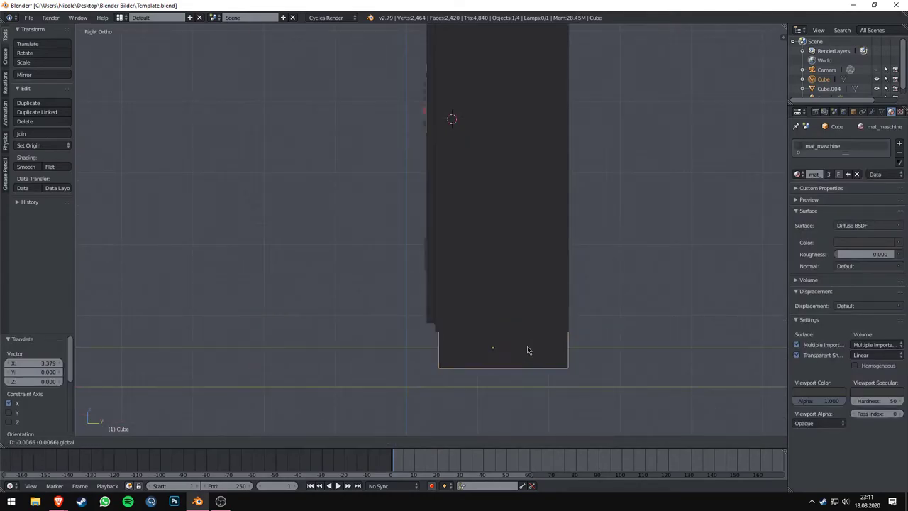
{"action": "key", "text": "F12"}
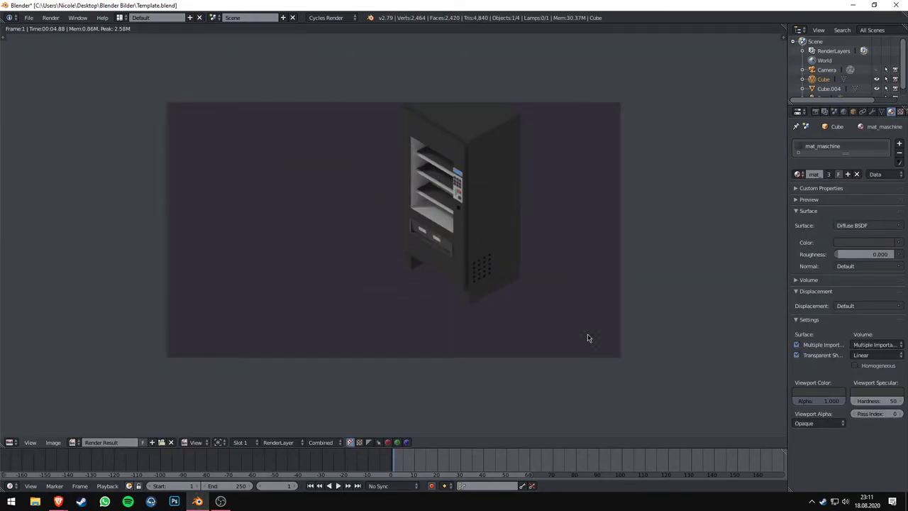
Step: Lower the vending machine cabinet in the camera frame
{"action": "left_click", "coordinate": [10, 442]}
{"action": "left_click", "coordinate": [9, 442]}
{"action": "left_click", "coordinate": [28, 430]}
{"action": "right_click", "coordinate": [445, 250], "text": "shift"}
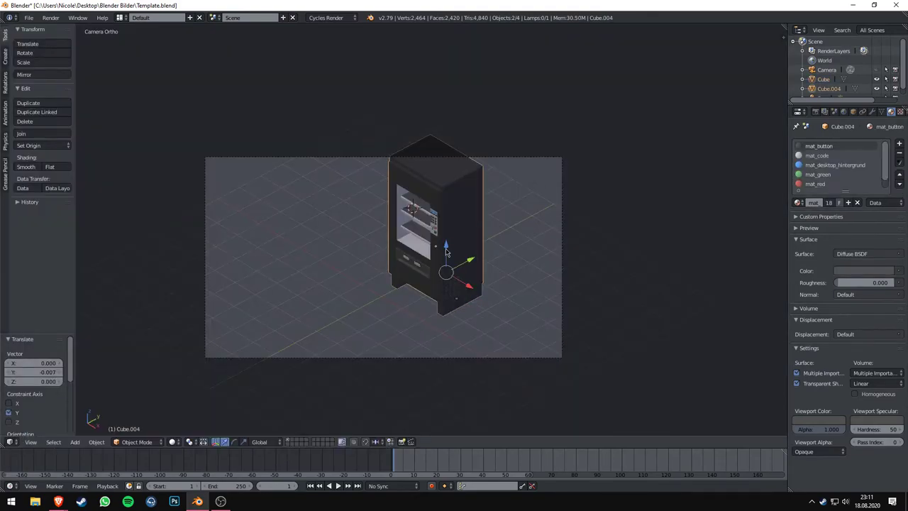
{"action": "left_click_drag", "start_coordinate": [445, 249], "coordinate": [445, 284]}
Step: Shift the machine along Y, re-render it, and select the base block
{"action": "key", "text": "g"}
{"action": "key", "text": "x"}
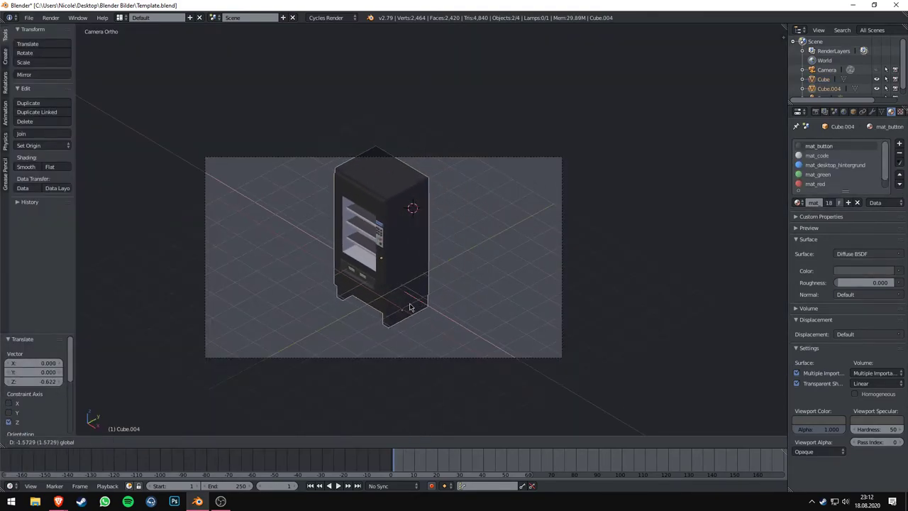
{"action": "right_click", "coordinate": [409, 307]}
{"action": "key", "text": "g"}
{"action": "key", "text": "y"}
{"action": "left_click", "coordinate": [490, 290]}
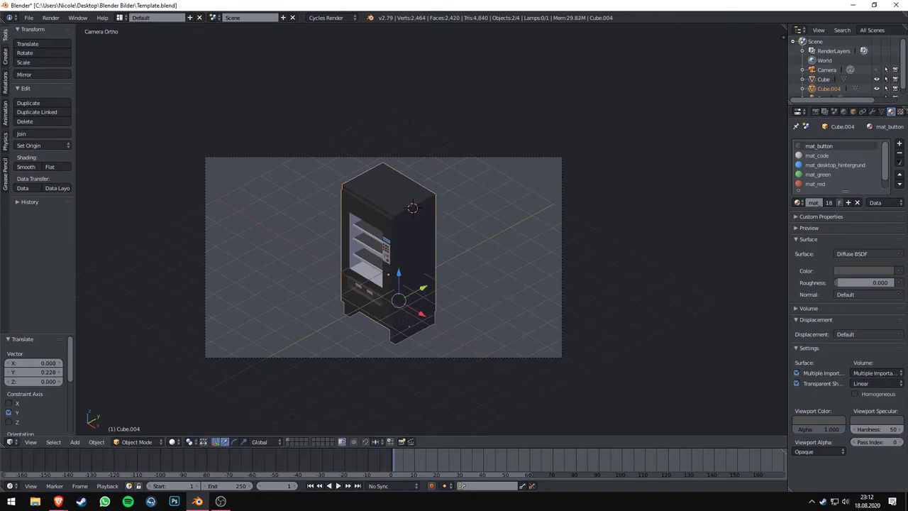
{"action": "key", "text": "F12"}
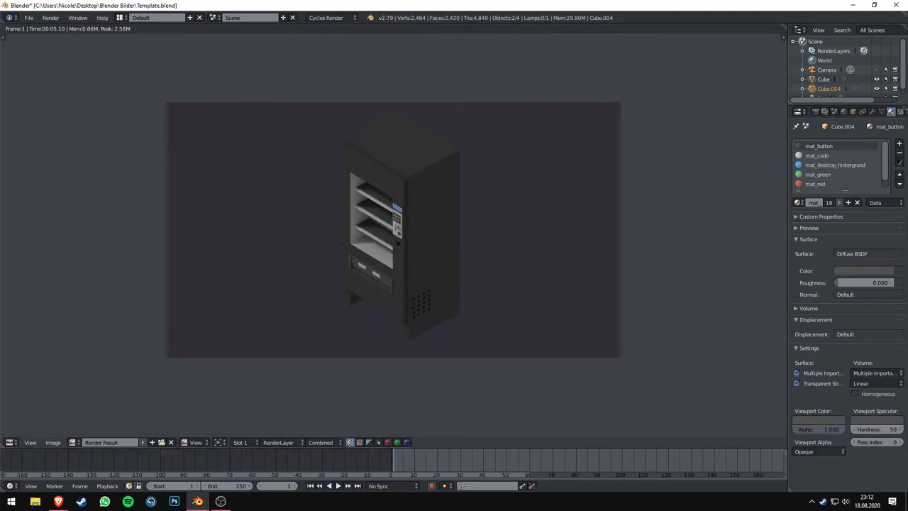
{"action": "key", "text": "Escape"}
{"action": "right_click", "coordinate": [465, 380]}
Step: Give the base a new material, mat_dings, with near-black colour 1A1A1D
{"action": "left_click", "coordinate": [821, 172]}
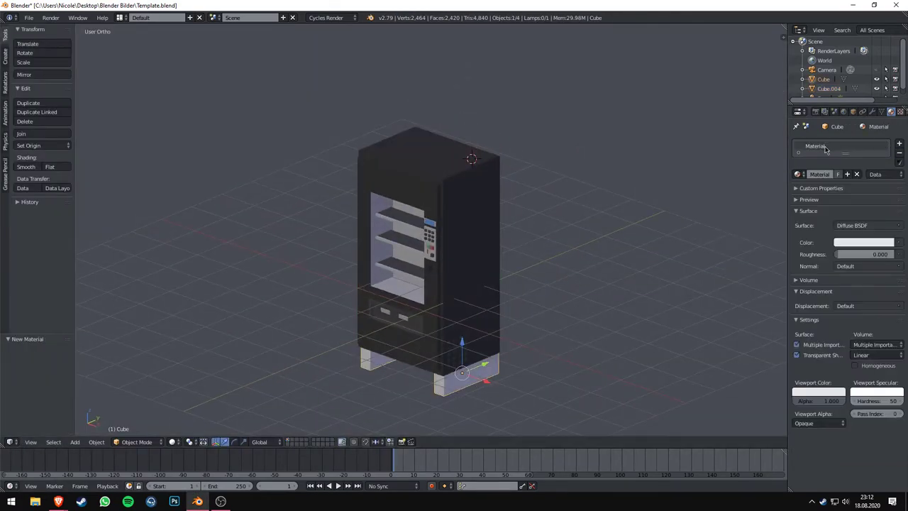
{"action": "type", "text": "mat_dings"}
{"action": "left_click", "coordinate": [855, 243]}
{"action": "left_click_drag", "start_coordinate": [886, 113], "coordinate": [888, 171]}
{"action": "left_click", "coordinate": [855, 243]}
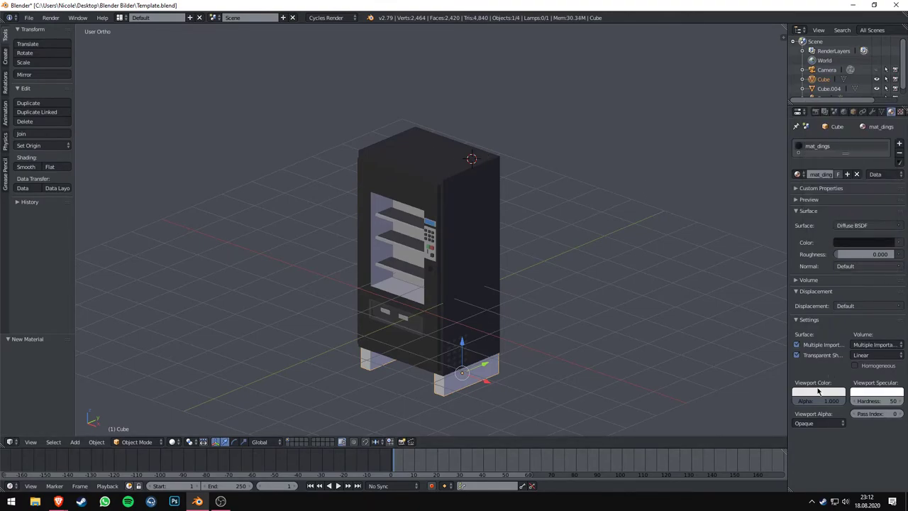
{"action": "left_click", "coordinate": [861, 245]}
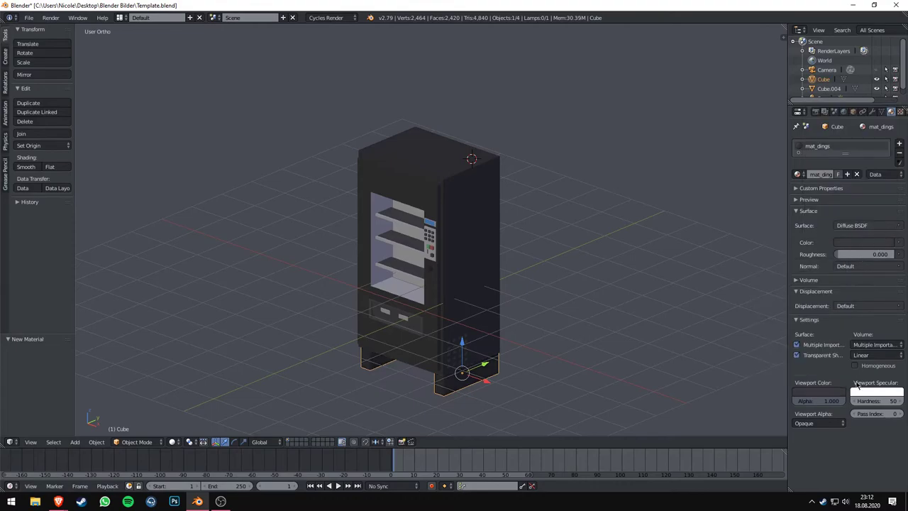
Step: Set the cabinet body's origin to the 3D cursor
{"action": "right_click", "coordinate": [503, 216], "text": "shift"}
{"action": "scroll", "coordinate": [502, 216], "scroll_direction": "up", "scroll_amount": 5}
{"action": "key", "text": "Tab"}
{"action": "key", "text": "Tab"}
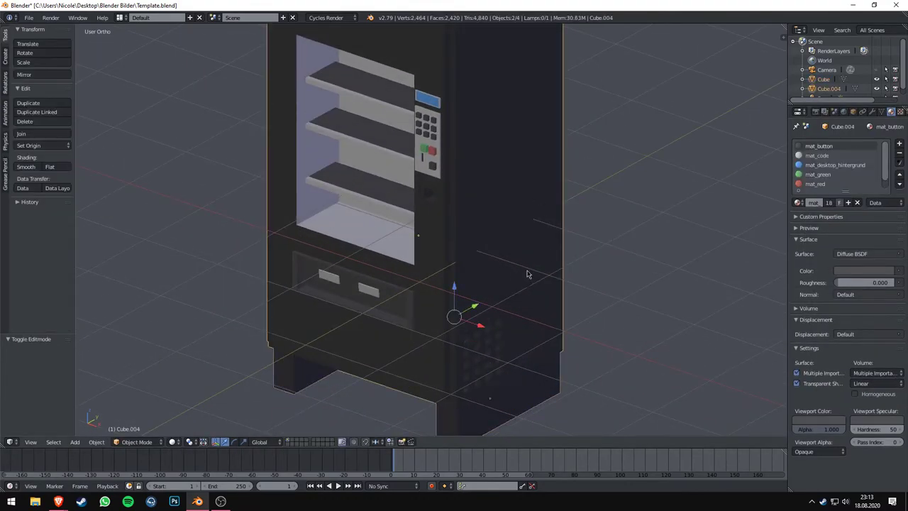
{"action": "left_click", "coordinate": [28, 145]}
{"action": "left_click", "coordinate": [57, 177]}
{"action": "middle_click_drag", "start_coordinate": [298, 213], "coordinate": [348, 258]}
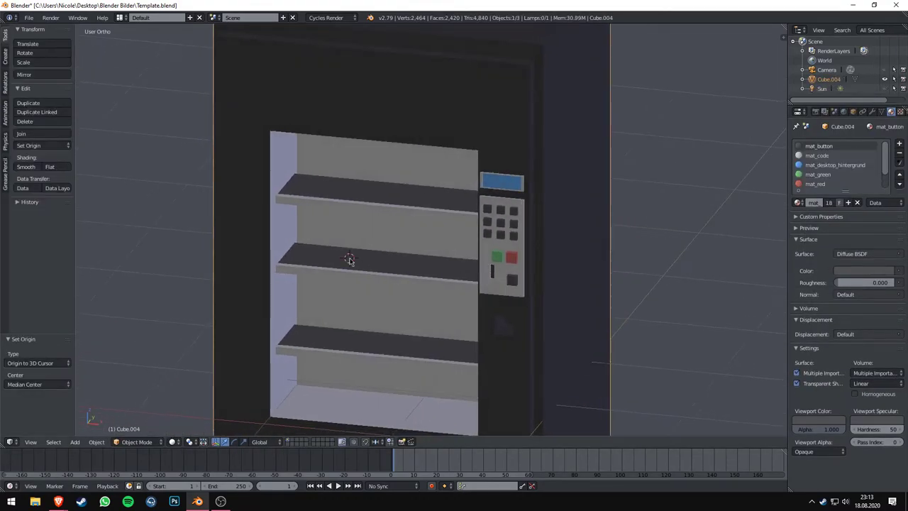
{"action": "key", "text": "shift+a"}
Step: Add a cube, shrink it, move it along Y, and flatten it along X into a slab
{"action": "left_click", "coordinate": [383, 271]}
{"action": "key", "text": "s"}
{"action": "scroll", "coordinate": [416, 252], "scroll_direction": "up", "scroll_amount": 3}
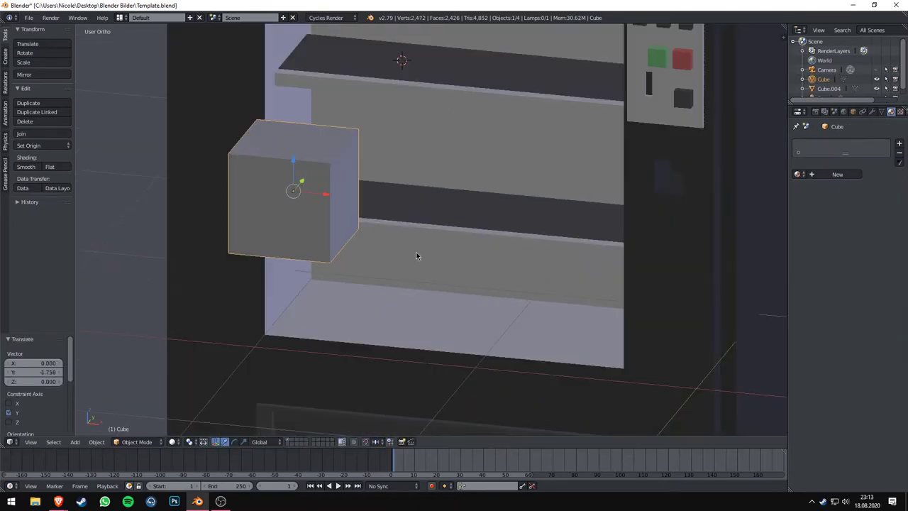
{"action": "key", "text": "g"}
{"action": "key", "text": "y"}
{"action": "left_click", "coordinate": [589, 295]}
{"action": "mouse_move", "coordinate": [588, 295]}
{"action": "middle_mouse_down"}
{"action": "mouse_move", "coordinate": [623, 306]}
{"action": "mouse_move", "coordinate": [490, 284]}
{"action": "middle_mouse_up"}
{"action": "key", "text": "s"}
{"action": "key", "text": "x"}
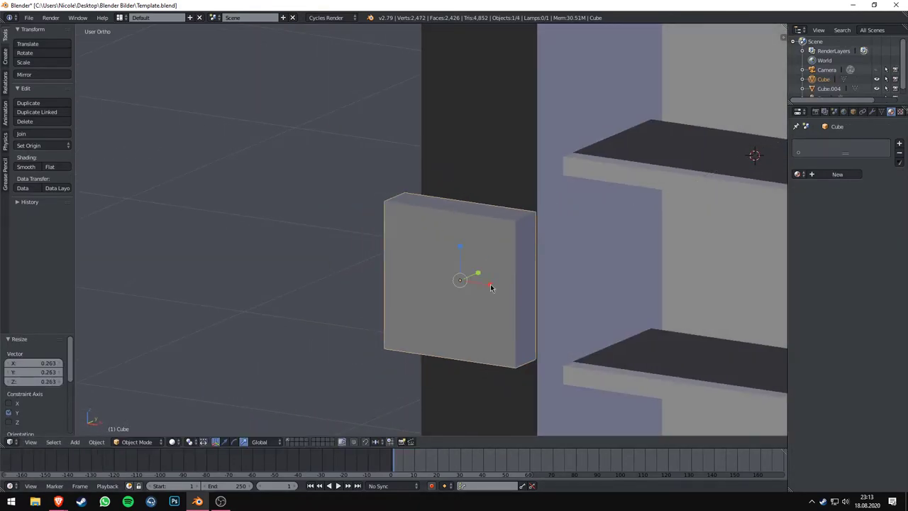
{"action": "left_click", "coordinate": [504, 281]}
Step: Add four vertical and five horizontal loop cuts with smoothness 0.130 so the sides bulge
{"action": "key", "text": "Tab"}
{"action": "scroll", "coordinate": [504, 281], "scroll_direction": "up", "scroll_amount": 1}
{"action": "key", "text": "ctrl+r"}
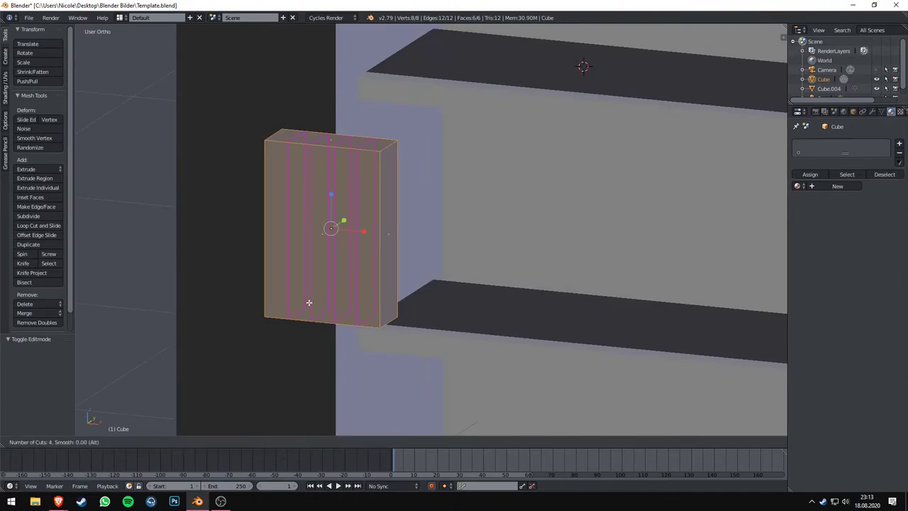
{"action": "right_click", "coordinate": [308, 302]}
{"action": "key", "text": "ctrl+r"}
{"action": "scroll", "coordinate": [305, 240], "scroll_direction": "up", "scroll_amount": 1}
{"action": "right_click", "coordinate": [304, 240]}
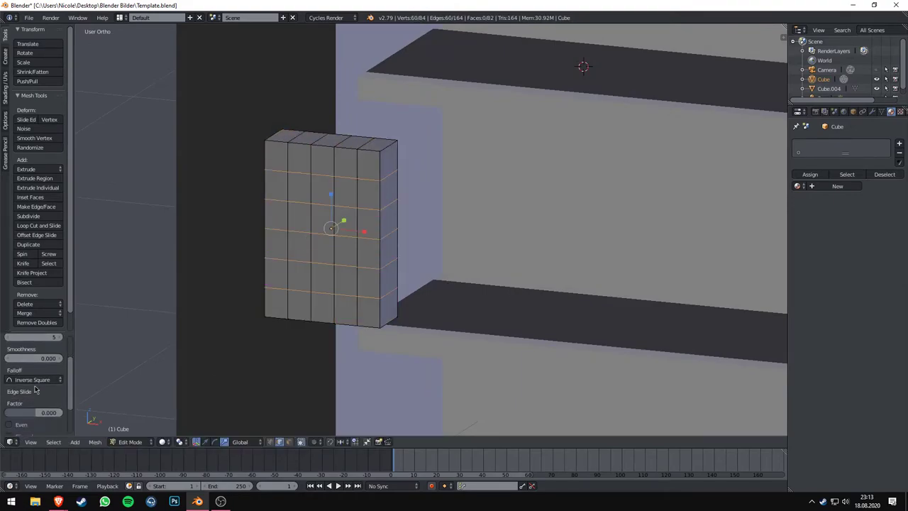
{"action": "left_click_drag", "start_coordinate": [37, 399], "coordinate": [46, 399]}
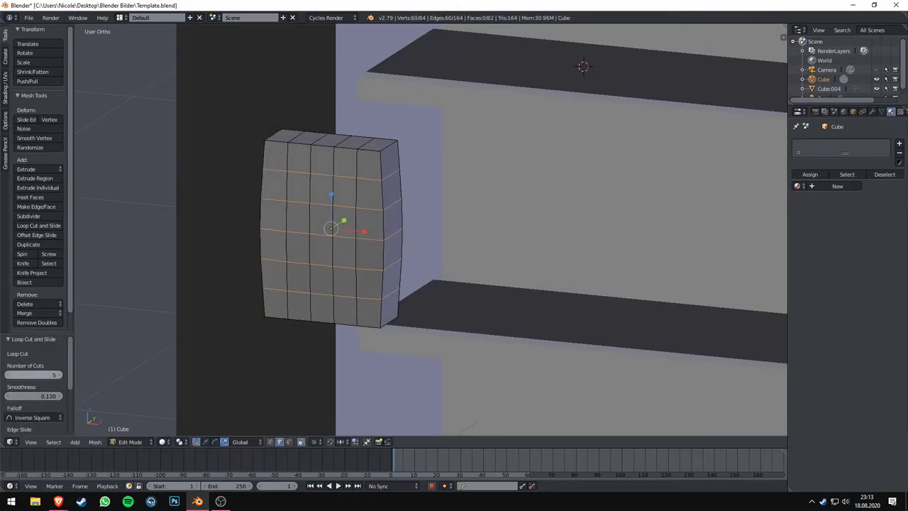
{"action": "scroll", "coordinate": [34, 380], "scroll_direction": "down", "scroll_amount": 2}
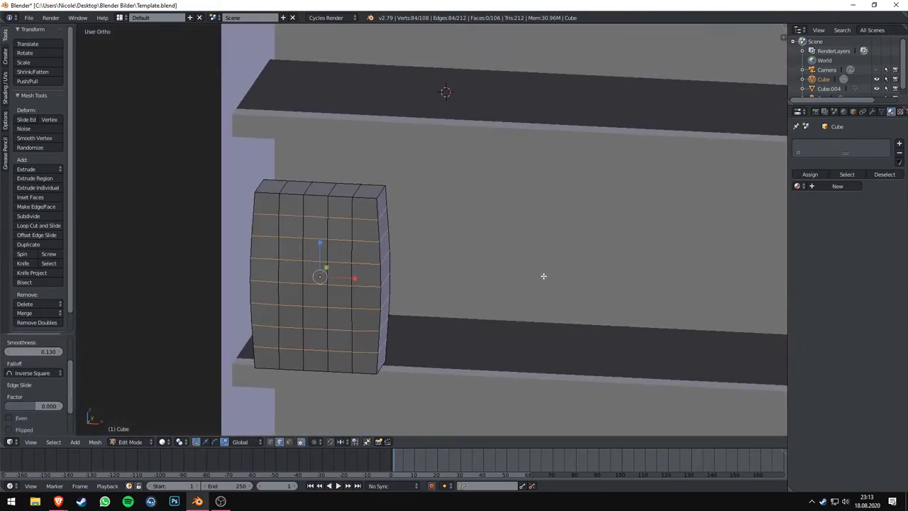
{"action": "middle_click_drag", "start_coordinate": [592, 232], "coordinate": [500, 286], "text": "shift"}
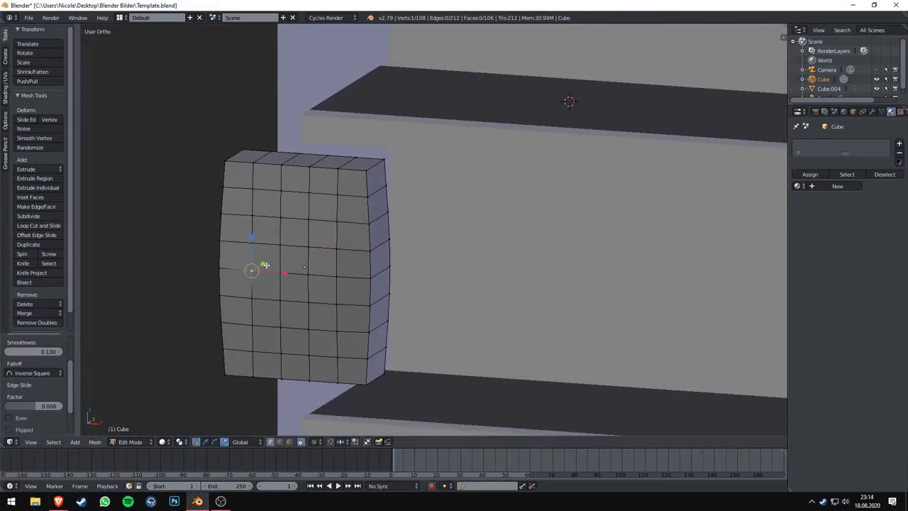
Step: Dent the bag by pulling vertices along Y and selecting its top edges
{"action": "left_click_drag", "start_coordinate": [262, 264], "coordinate": [283, 244]}
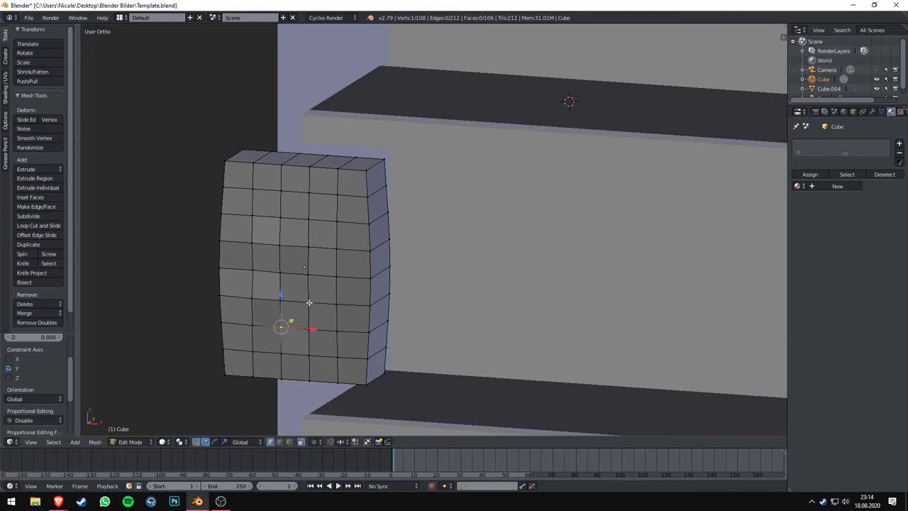
{"action": "right_click", "coordinate": [337, 221], "text": "shift"}
{"action": "key", "text": "g"}
{"action": "key", "text": "y"}
{"action": "right_click", "coordinate": [252, 162]}
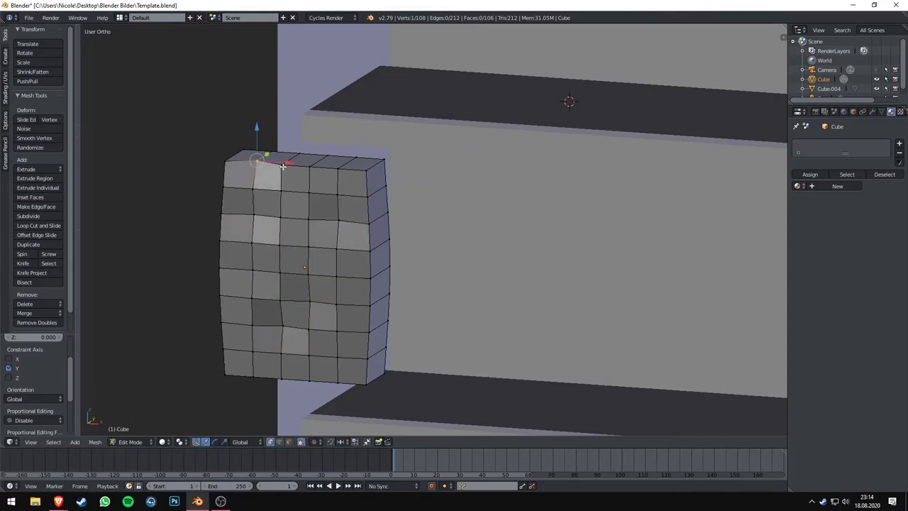
{"action": "middle_click_drag", "start_coordinate": [361, 170], "coordinate": [397, 86]}
{"action": "right_click", "coordinate": [388, 44], "text": "shift"}
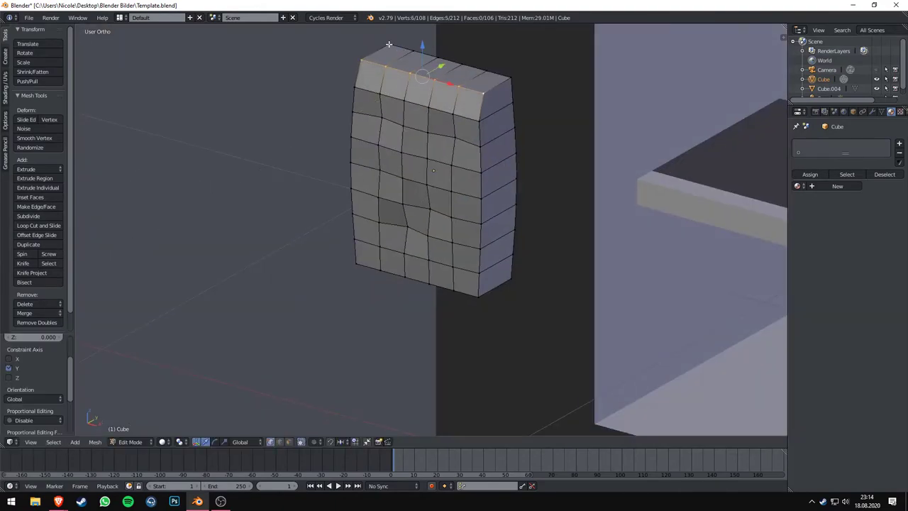
Step: Pinch the bag's bottom edge, raise selected vertices, and return to object mode
{"action": "middle_click_drag", "start_coordinate": [551, 271], "coordinate": [329, 327]}
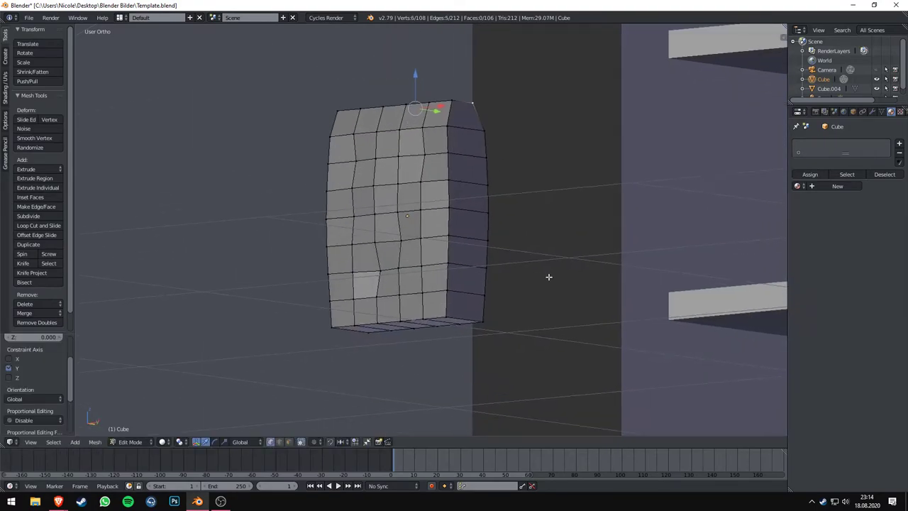
{"action": "middle_click_drag", "start_coordinate": [401, 321], "coordinate": [503, 334]}
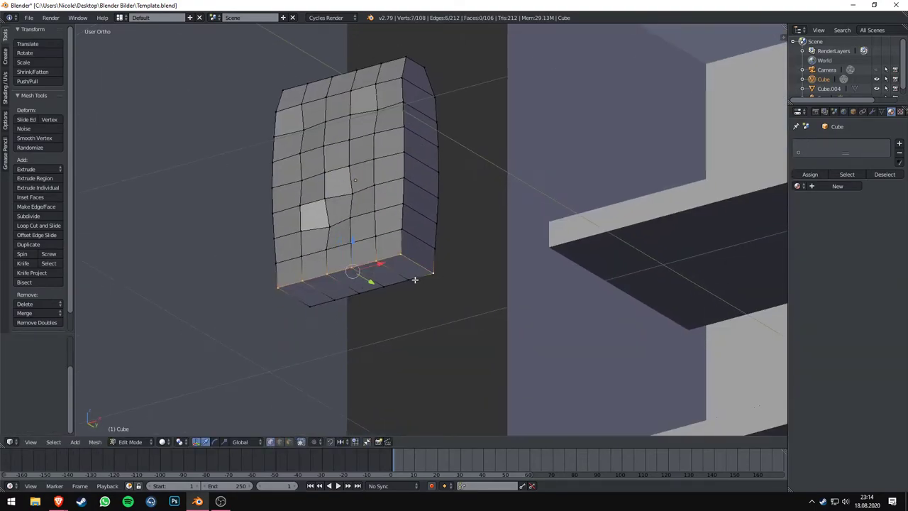
{"action": "middle_click_drag", "start_coordinate": [426, 269], "coordinate": [461, 305]}
{"action": "right_click", "coordinate": [439, 274], "text": "shift"}
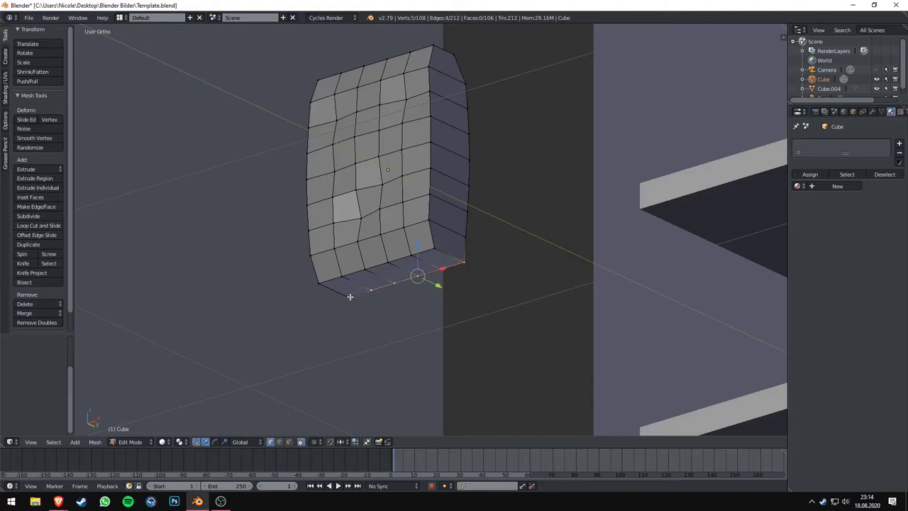
{"action": "mouse_move", "coordinate": [515, 250]}
{"action": "middle_mouse_down"}
{"action": "mouse_move", "coordinate": [522, 277]}
{"action": "mouse_move", "coordinate": [497, 259]}
{"action": "mouse_move", "coordinate": [515, 275]}
{"action": "middle_mouse_up"}
{"action": "key", "text": "a"}
{"action": "middle_click_drag", "start_coordinate": [430, 269], "coordinate": [530, 266]}
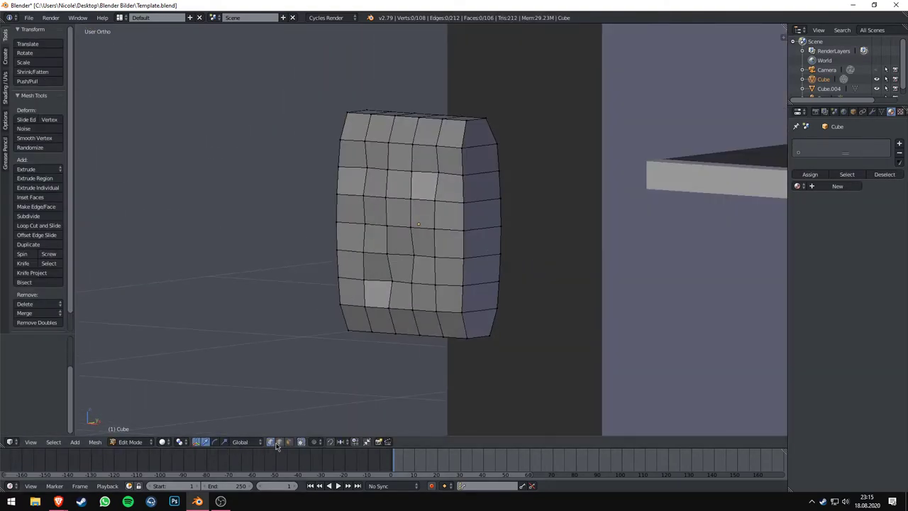
{"action": "left_click_drag", "start_coordinate": [487, 283], "coordinate": [470, 269]}
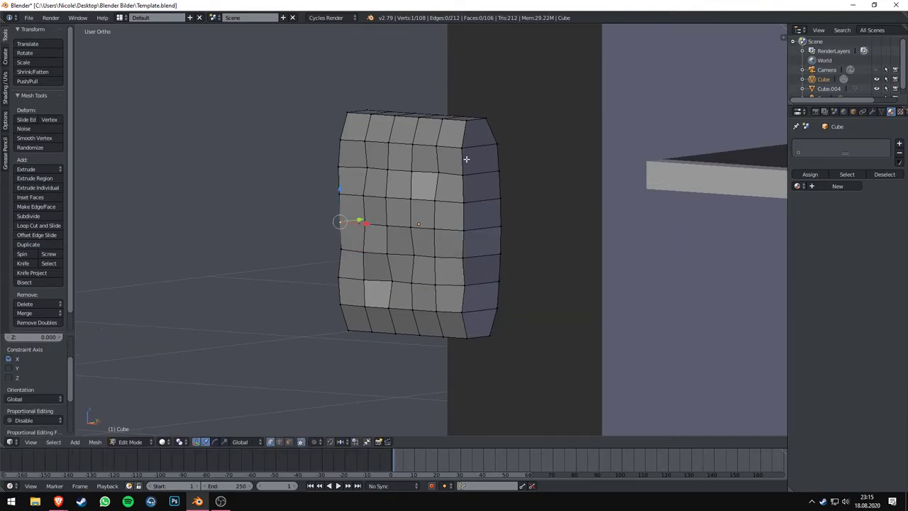
{"action": "key", "text": "Tab"}
Step: Give the chip bag a new red material named mat_red_chips
{"action": "left_click", "coordinate": [837, 186]}
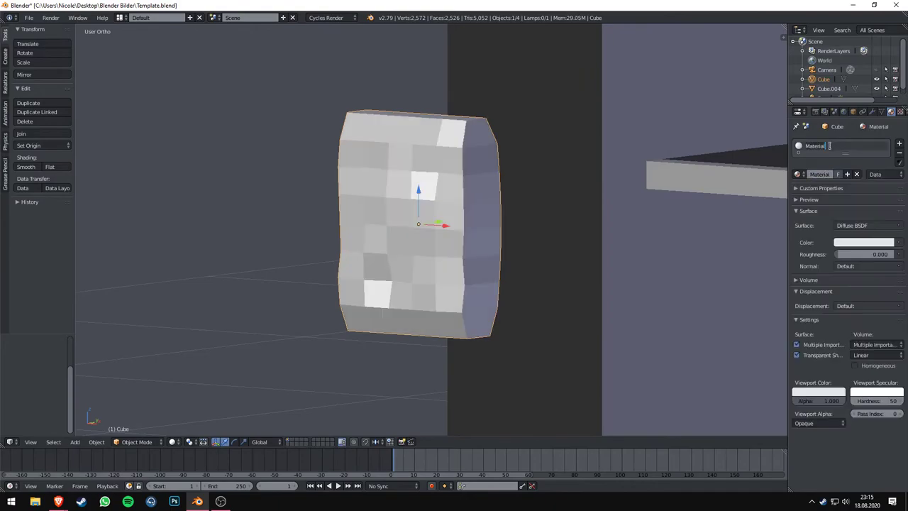
{"action": "left_click", "coordinate": [860, 242]}
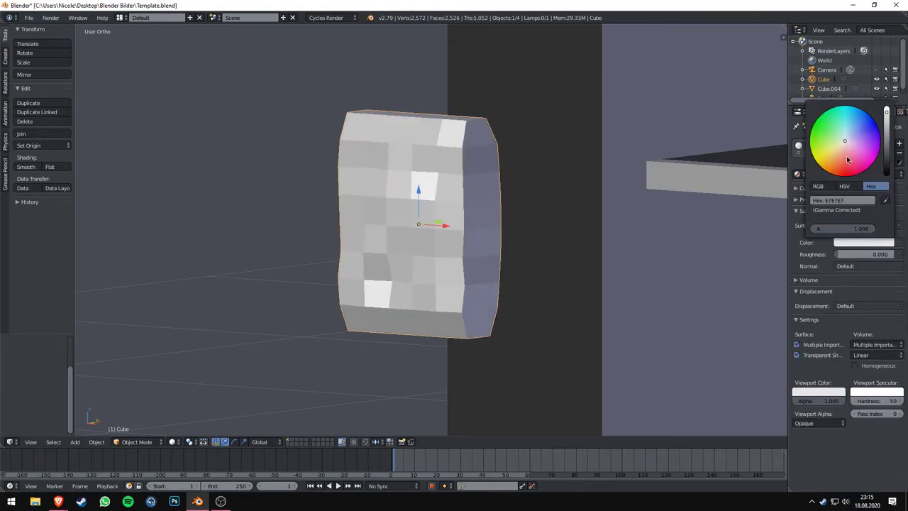
{"action": "left_click", "coordinate": [819, 391]}
{"action": "key", "text": "ctrl+v"}
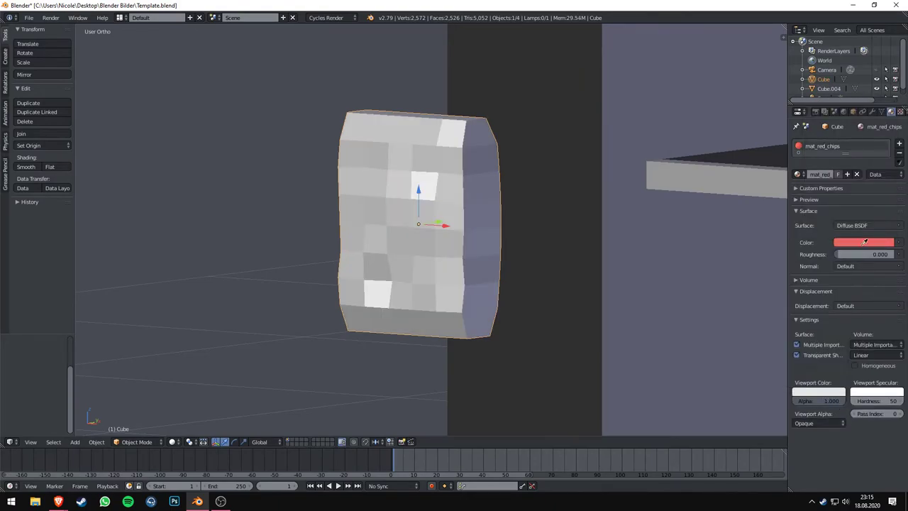
{"action": "left_click", "coordinate": [877, 391]}
Step: Select the bag's middle faces and assign them a white mat_white material
{"action": "key", "text": "ctrl+v"}
{"action": "key", "text": "Tab"}
{"action": "scroll", "coordinate": [432, 278], "scroll_direction": "up", "scroll_amount": 1}
{"action": "right_click", "coordinate": [378, 280], "text": "shift"}
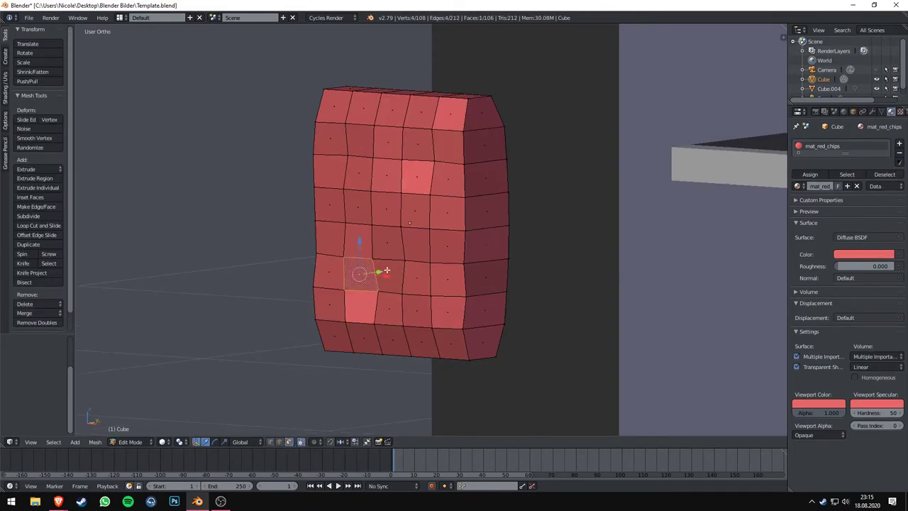
{"action": "left_click", "coordinate": [899, 143]}
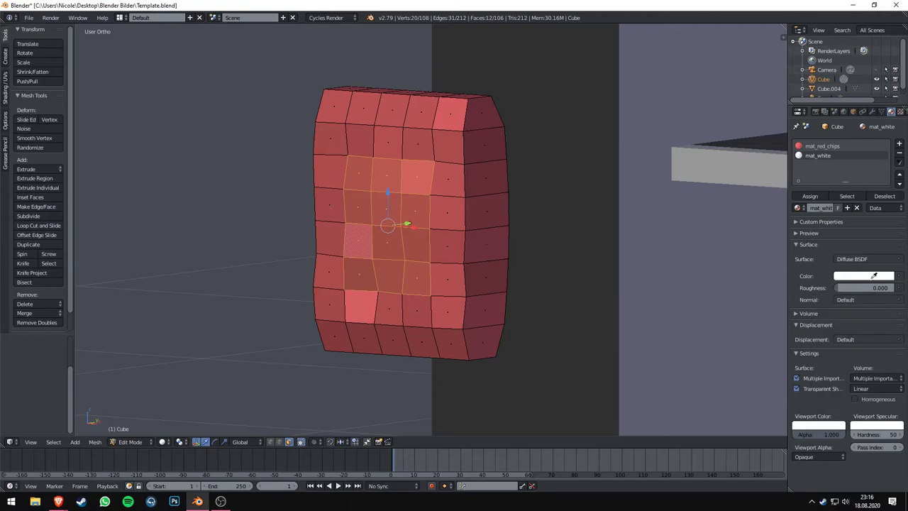
{"action": "left_click", "coordinate": [809, 196]}
{"action": "key", "text": "Tab"}
{"action": "scroll", "coordinate": [581, 256], "scroll_direction": "down", "scroll_amount": 3}
Step: Raise the red chip bag onto the top shelf
{"action": "middle_click_drag", "start_coordinate": [474, 258], "coordinate": [700, 183]}
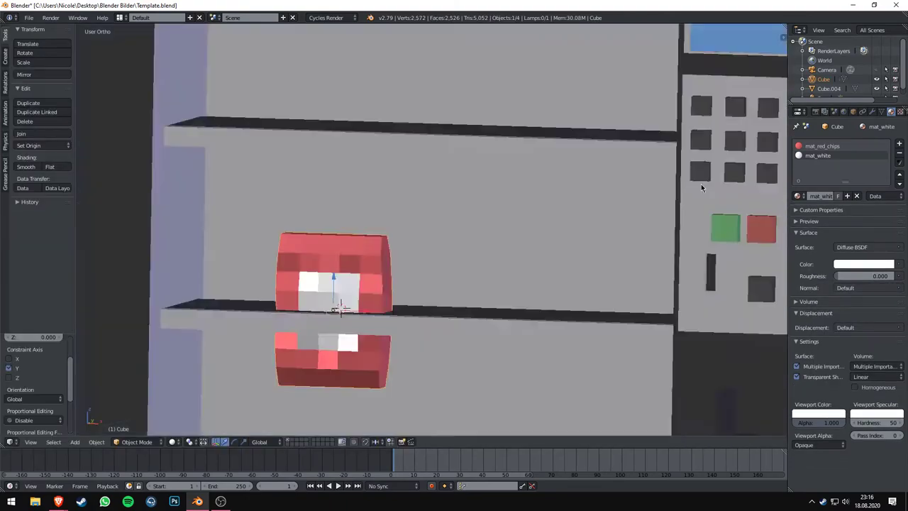
{"action": "scroll", "coordinate": [595, 268], "scroll_direction": "up", "scroll_amount": 3}
{"action": "scroll", "coordinate": [595, 268], "scroll_direction": "down", "scroll_amount": 3}
{"action": "key", "text": "g"}
{"action": "key", "text": "x"}
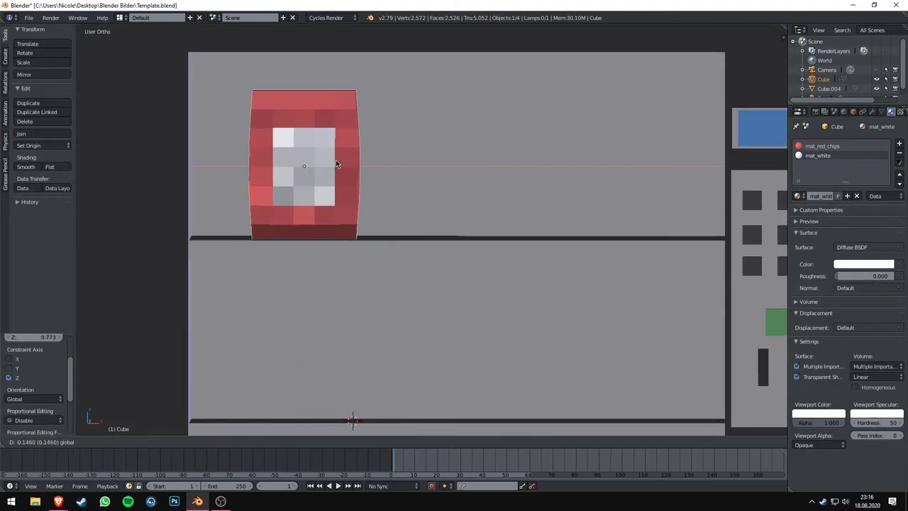
{"action": "left_click", "coordinate": [376, 180]}
Step: Place two sideways copies of the chip bag beside it, forming a row of three
{"action": "key", "text": "shift+d"}
{"action": "key", "text": "x"}
{"action": "left_click", "coordinate": [567, 180]}
{"action": "key", "text": "shift+d"}
{"action": "key", "text": "x"}
{"action": "left_click", "coordinate": [671, 165]}
Step: Check the row of bags through the scene camera, then orbit and pan around the machine
{"action": "middle_click_drag", "start_coordinate": [670, 166], "coordinate": [508, 113]}
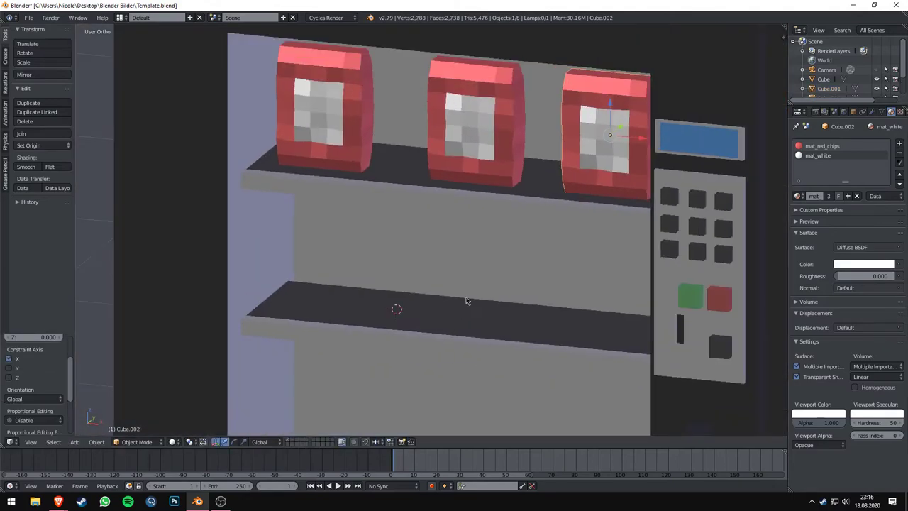
{"action": "scroll", "coordinate": [508, 105], "scroll_direction": "up", "scroll_amount": 3}
{"action": "scroll", "coordinate": [521, 223], "scroll_direction": "down", "scroll_amount": 3}
{"action": "key", "text": "KP_0"}
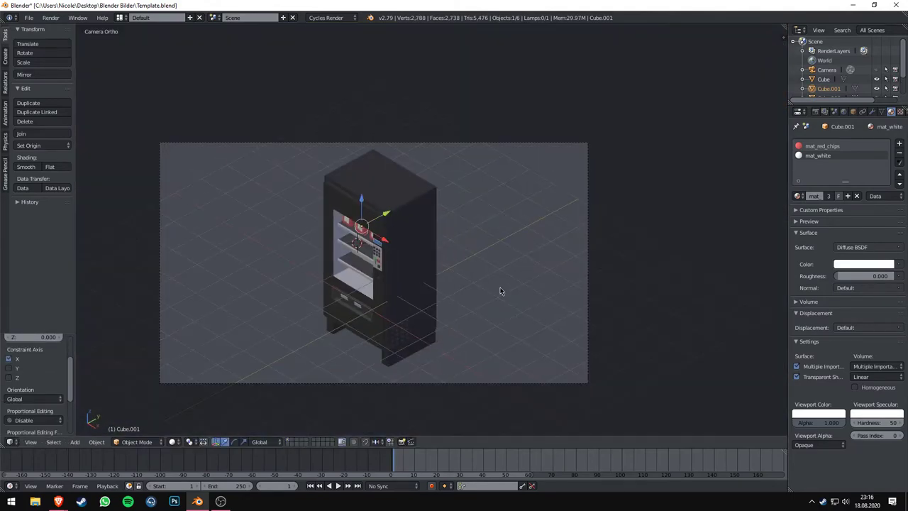
{"action": "middle_click_drag", "start_coordinate": [497, 290], "coordinate": [487, 290]}
{"action": "scroll", "coordinate": [310, 253], "scroll_direction": "up", "scroll_amount": 5}
{"action": "mouse_move", "coordinate": [310, 253]}
{"action": "middle_mouse_down", "text": "shift"}
{"action": "mouse_move", "coordinate": [528, 240]}
{"action": "mouse_move", "coordinate": [383, 233]}
{"action": "middle_mouse_up", "text": "shift"}
{"action": "key", "text": "shift+d"}
Step: Add a cube beside the machine and squash it along the Y and X axes
{"action": "right_click", "coordinate": [382, 233]}
{"action": "scroll", "coordinate": [421, 235], "scroll_direction": "down", "scroll_amount": 2}
{"action": "key", "text": "shift+a"}
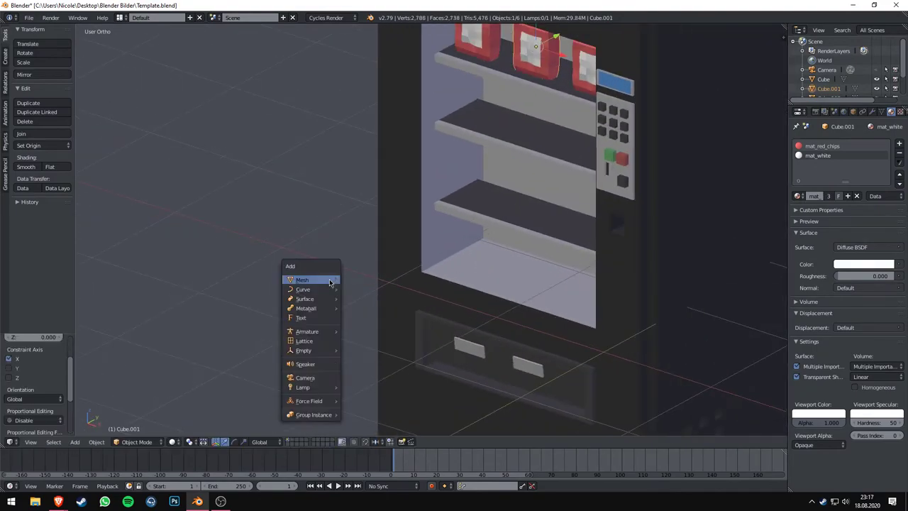
{"action": "left_click", "coordinate": [320, 278]}
{"action": "middle_click_drag", "start_coordinate": [329, 251], "coordinate": [431, 216], "text": "shift"}
{"action": "key", "text": "s"}
{"action": "key", "text": "y"}
{"action": "left_click", "coordinate": [432, 217]}
{"action": "key", "text": "s"}
{"action": "key", "text": "x"}
{"action": "left_click", "coordinate": [435, 217]}
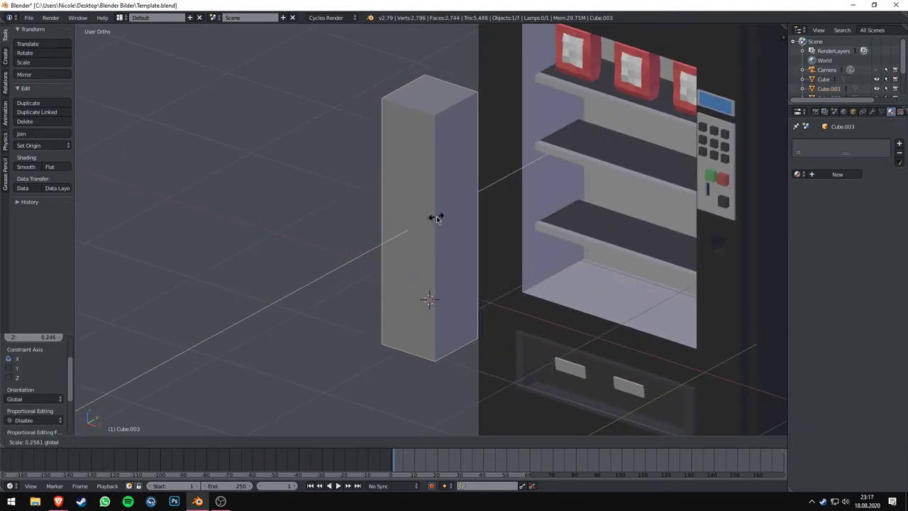
Step: Stretch the box vertically and narrow its X width into a tall block
{"action": "key", "text": "s"}
{"action": "key", "text": "z"}
{"action": "scroll", "coordinate": [434, 217], "scroll_direction": "up", "scroll_amount": 2}
{"action": "key", "text": "s"}
{"action": "key", "text": "x"}
{"action": "left_click", "coordinate": [503, 222]}
{"action": "mouse_move", "coordinate": [502, 222]}
{"action": "middle_mouse_down", "text": "shift"}
{"action": "mouse_move", "coordinate": [450, 302]}
{"action": "mouse_move", "coordinate": [377, 286]}
{"action": "middle_mouse_up", "text": "shift"}
{"action": "left_click", "coordinate": [354, 235]}
{"action": "scroll", "coordinate": [355, 234], "scroll_direction": "up", "scroll_amount": 2}
Step: Add edge loops near the box's top and bottom
{"action": "key", "text": "Tab"}
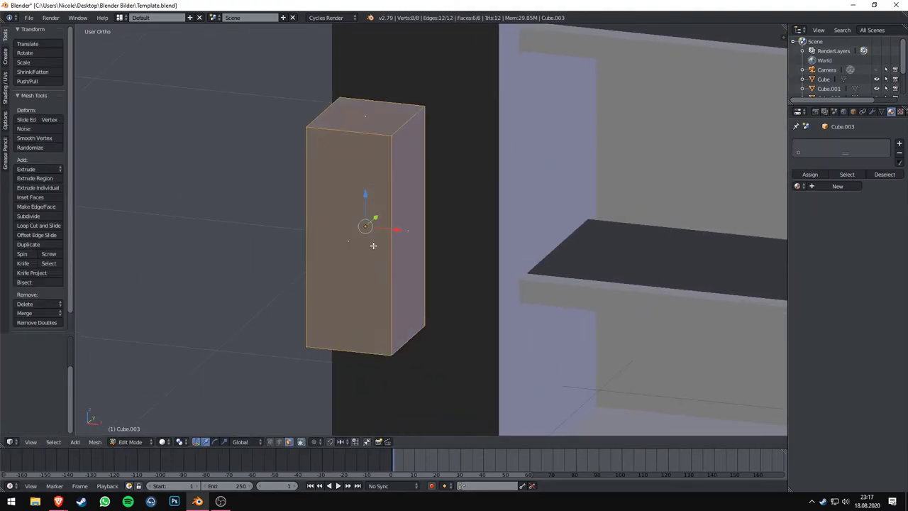
{"action": "left_click", "coordinate": [394, 154]}
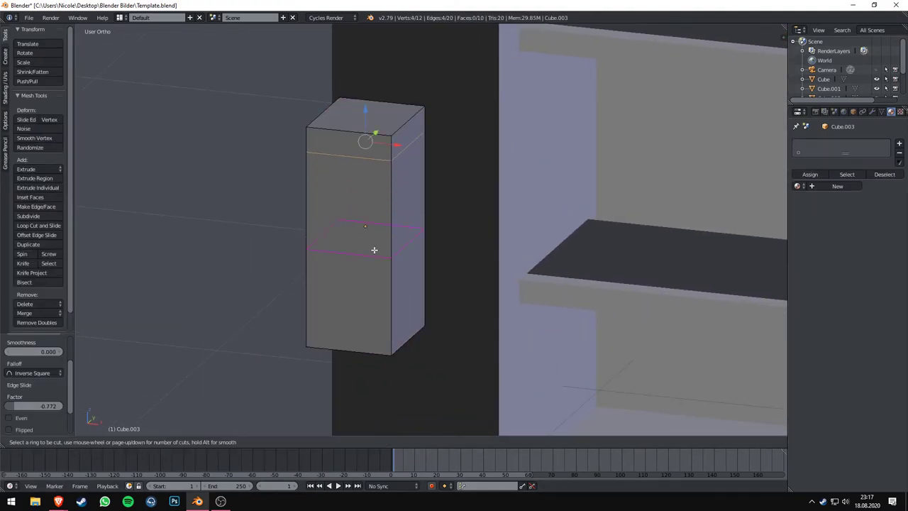
{"action": "left_click", "coordinate": [380, 324]}
{"action": "middle_click_drag", "start_coordinate": [379, 323], "coordinate": [423, 274]}
{"action": "key", "text": "Tab"}
{"action": "key", "text": "Tab"}
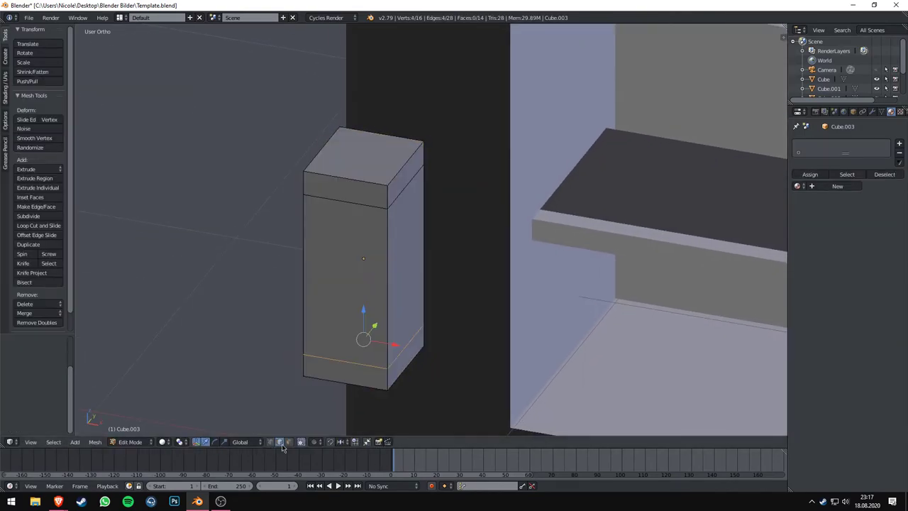
{"action": "key", "text": "Tab"}
Step: Give the box a new white material named mat_whitee
{"action": "left_click", "coordinate": [799, 174]}
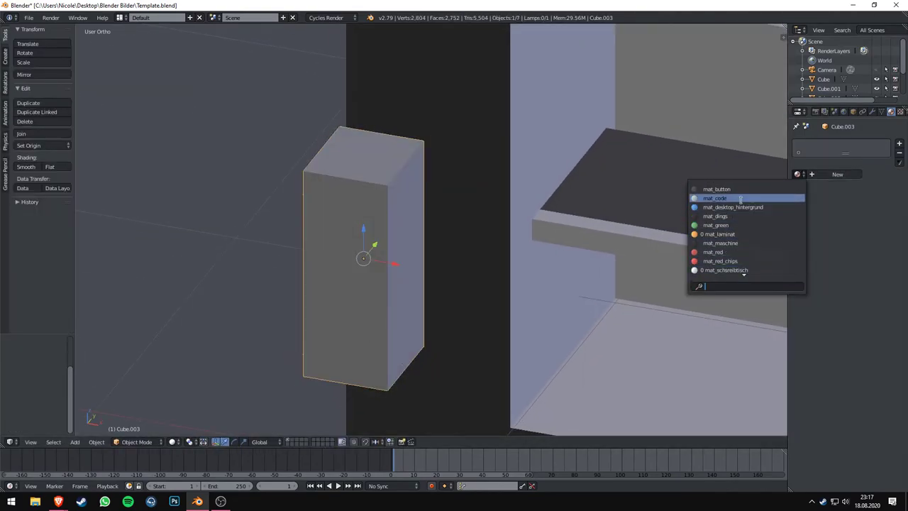
{"action": "left_click", "coordinate": [837, 174]}
{"action": "double_click", "coordinate": [838, 146]}
{"action": "type", "text": "e"}
{"action": "left_click", "coordinate": [863, 242]}
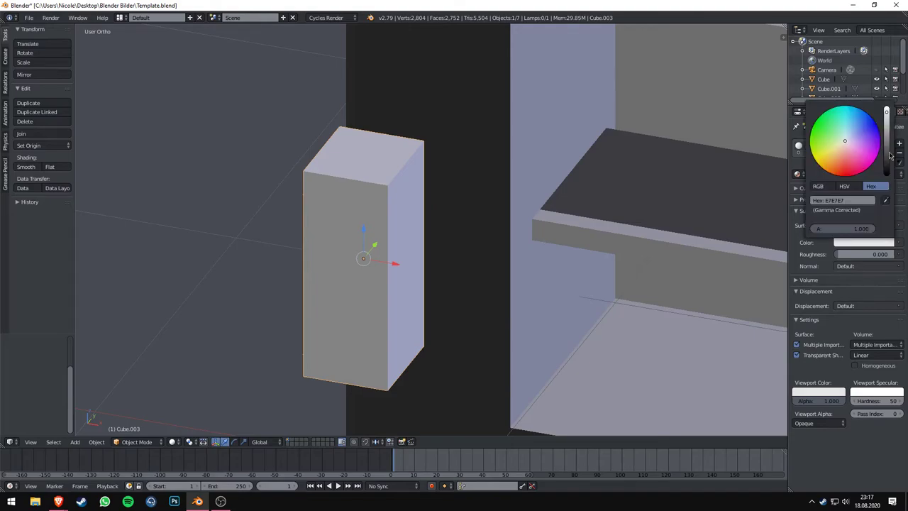
{"action": "left_click", "coordinate": [818, 391]}
{"action": "left_click", "coordinate": [876, 392]}
Step: Add a blue mat_blue material slot and assign it to the box's middle faces
{"action": "key", "text": "Tab"}
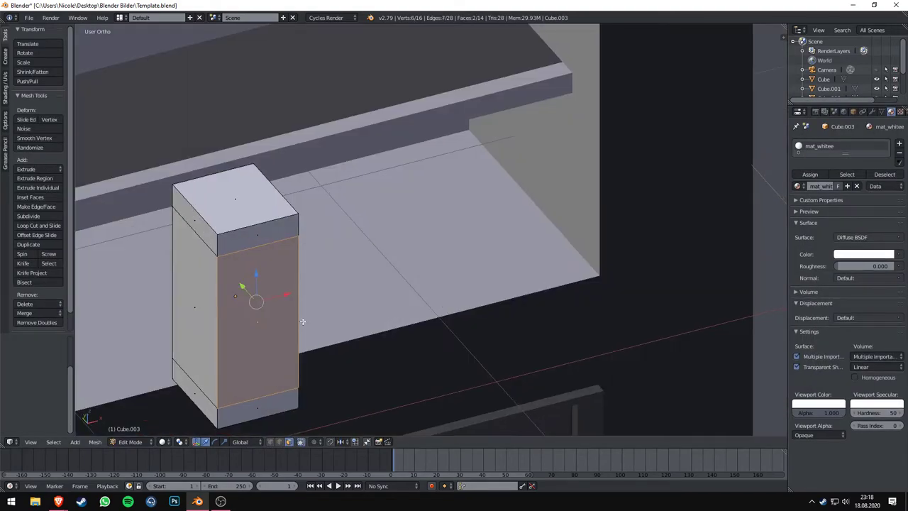
{"action": "middle_click_drag", "start_coordinate": [445, 279], "coordinate": [497, 298]}
{"action": "left_click", "coordinate": [899, 143]}
{"action": "type", "text": "mat_blue"}
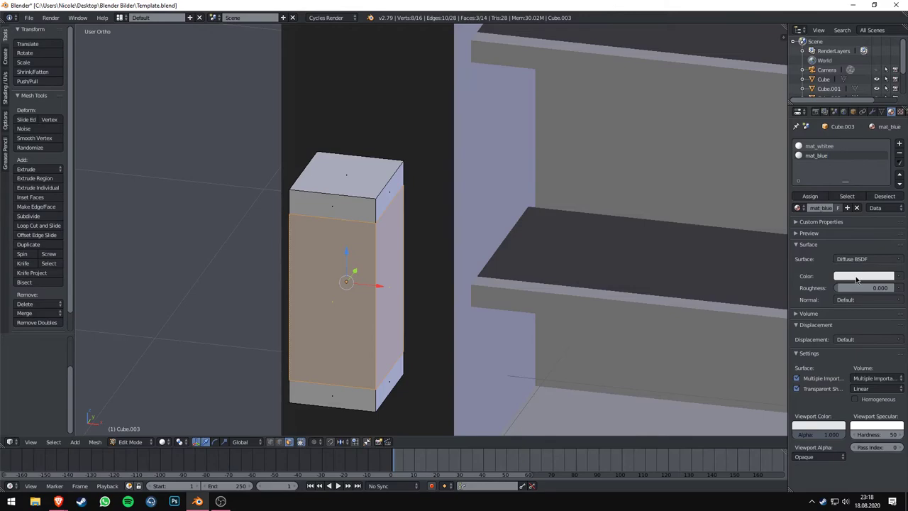
{"action": "left_click", "coordinate": [856, 280]}
{"action": "key", "text": "ctrl+v"}
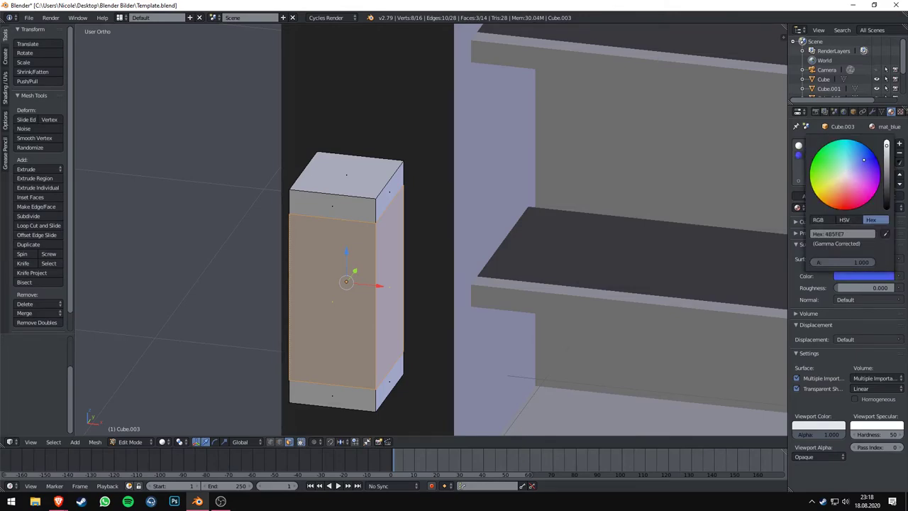
{"action": "left_click", "coordinate": [818, 424]}
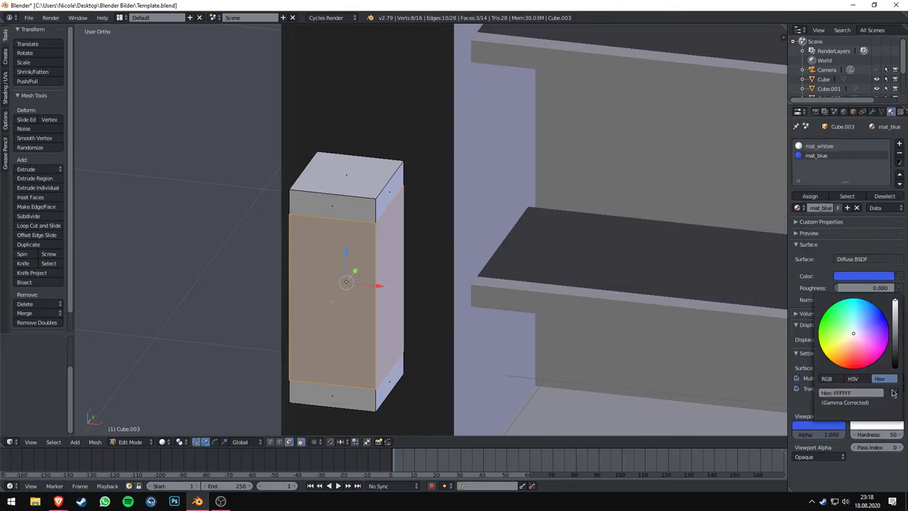
{"action": "key", "text": "ctrl+v"}
{"action": "key", "text": "Tab"}
{"action": "scroll", "coordinate": [357, 177], "scroll_direction": "up", "scroll_amount": 2}
Step: Select the box's top face and extrude it
{"action": "key", "text": "Tab"}
{"action": "right_click", "coordinate": [357, 177]}
{"action": "key", "text": "e"}
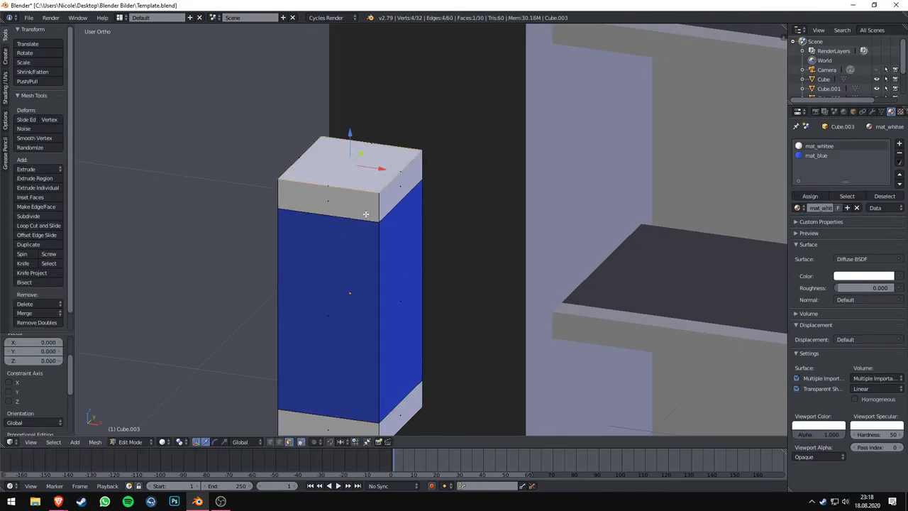
Step: Recess the box's top face into a rim
{"action": "key", "text": "Tab"}
{"action": "middle_click_drag", "start_coordinate": [366, 213], "coordinate": [544, 316]}
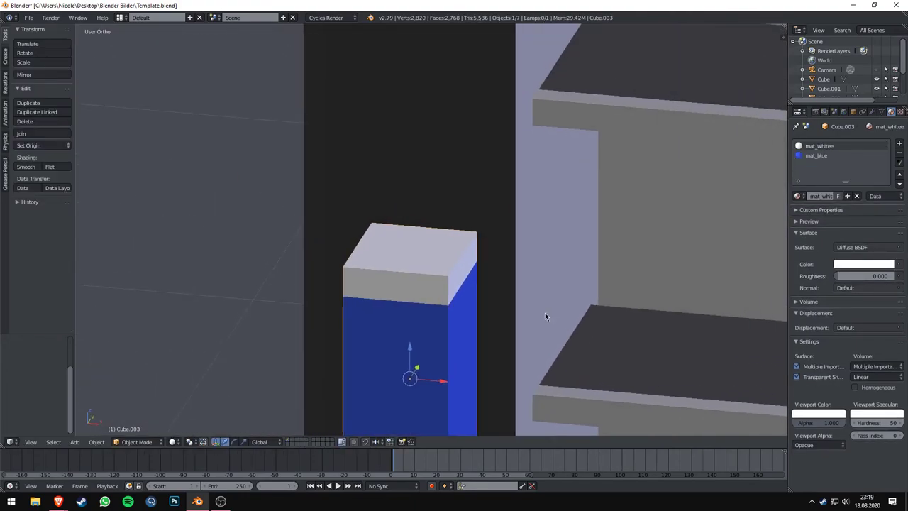
{"action": "key", "text": "Tab"}
{"action": "right_click", "coordinate": [410, 244]}
{"action": "key", "text": "e"}
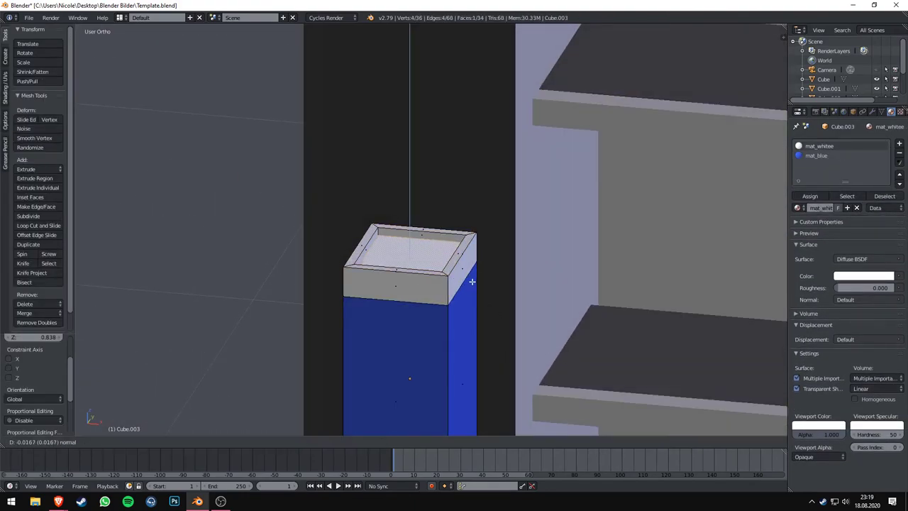
{"action": "left_click", "coordinate": [472, 282]}
{"action": "key", "text": "Tab"}
Step: In front view, cut 6 vertical and 5 horizontal loops across the box
{"action": "middle_click_drag", "start_coordinate": [471, 282], "coordinate": [431, 241]}
{"action": "middle_click_drag", "start_coordinate": [540, 312], "coordinate": [386, 233]}
{"action": "scroll", "coordinate": [475, 287], "scroll_direction": "down", "scroll_amount": 3}
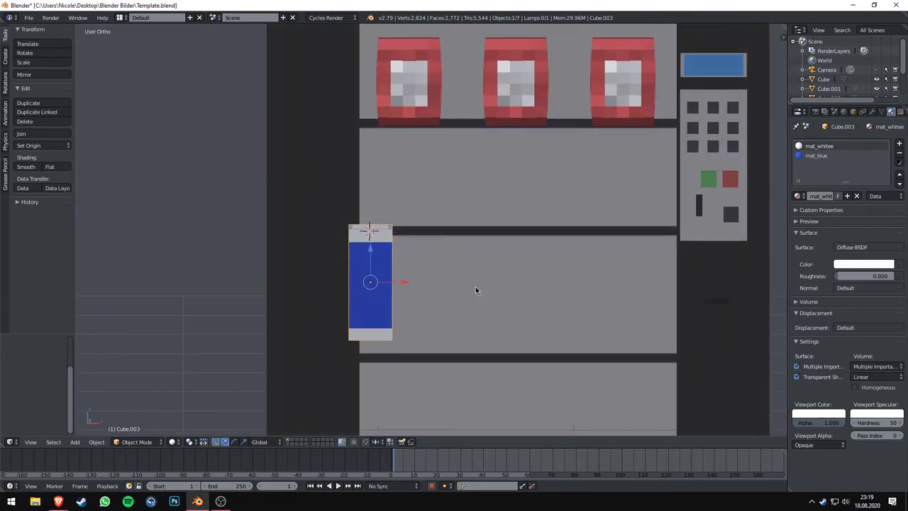
{"action": "scroll", "coordinate": [515, 283], "scroll_direction": "up", "scroll_amount": 3}
{"action": "key", "text": "KP_1"}
{"action": "key", "text": "Tab"}
{"action": "scroll", "coordinate": [333, 264], "scroll_direction": "up", "scroll_amount": 2}
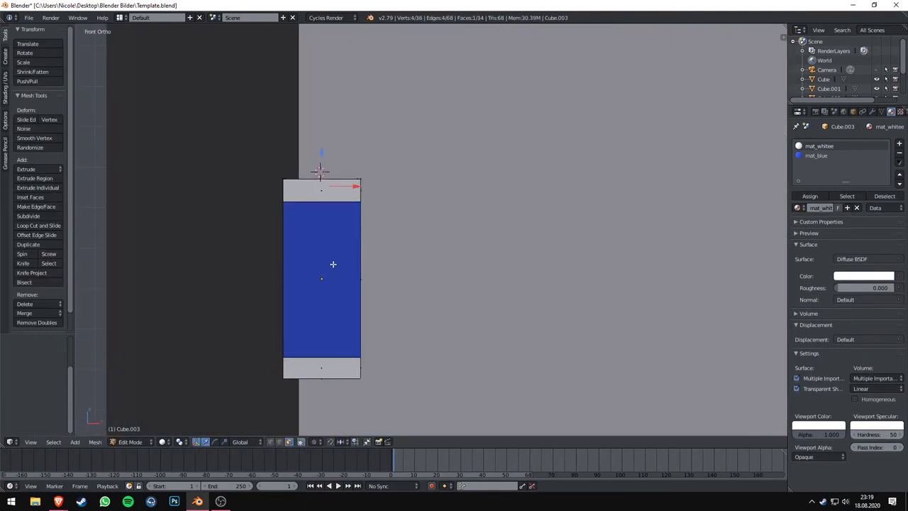
{"action": "left_click", "coordinate": [323, 200]}
{"action": "right_click", "coordinate": [322, 200]}
{"action": "key", "text": "ctrl+r"}
{"action": "left_click", "coordinate": [306, 296]}
Step: Select a central block of front faces and make mat_whitee light grey
{"action": "right_click", "coordinate": [306, 297]}
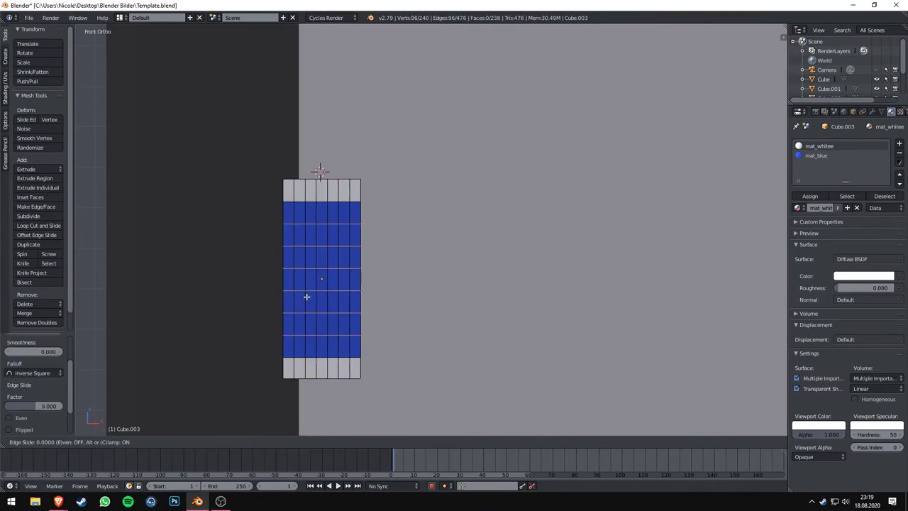
{"action": "middle_click_drag", "start_coordinate": [307, 296], "coordinate": [355, 284], "text": "shift"}
{"action": "scroll", "coordinate": [358, 283], "scroll_direction": "up", "scroll_amount": 2}
{"action": "right_click", "coordinate": [374, 362]}
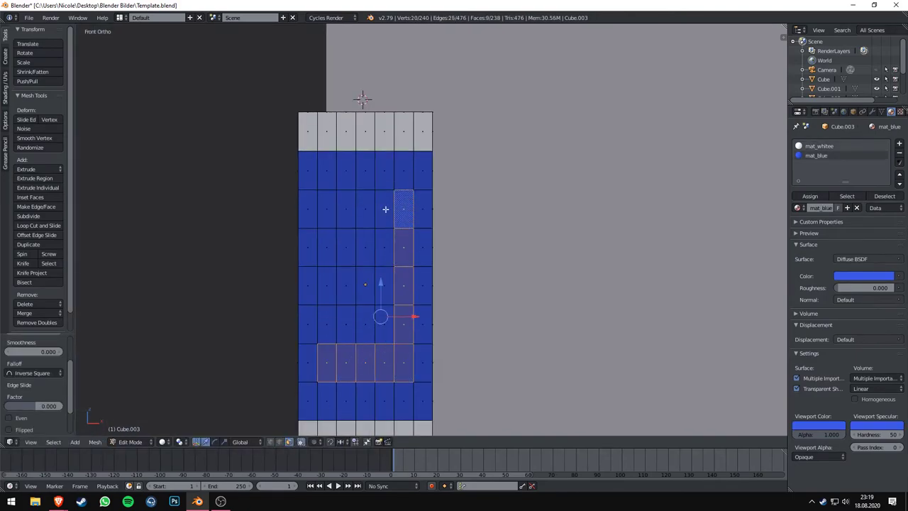
{"action": "right_click", "coordinate": [326, 208], "text": "ctrl+shift"}
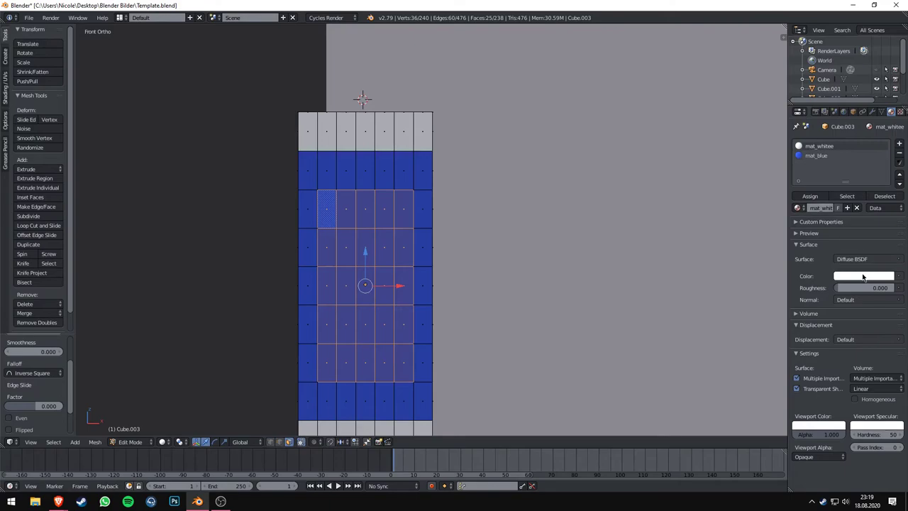
{"action": "left_click", "coordinate": [863, 277]}
{"action": "left_click", "coordinate": [816, 424]}
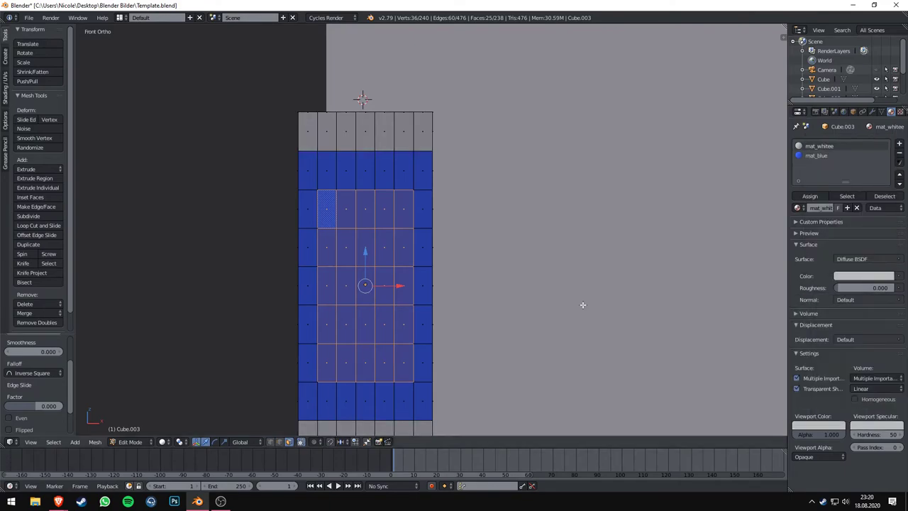
{"action": "key", "text": "Tab"}
Step: Render a test image of the machine from the scene camera
{"action": "key", "text": "KP_0"}
{"action": "key", "text": "F12"}
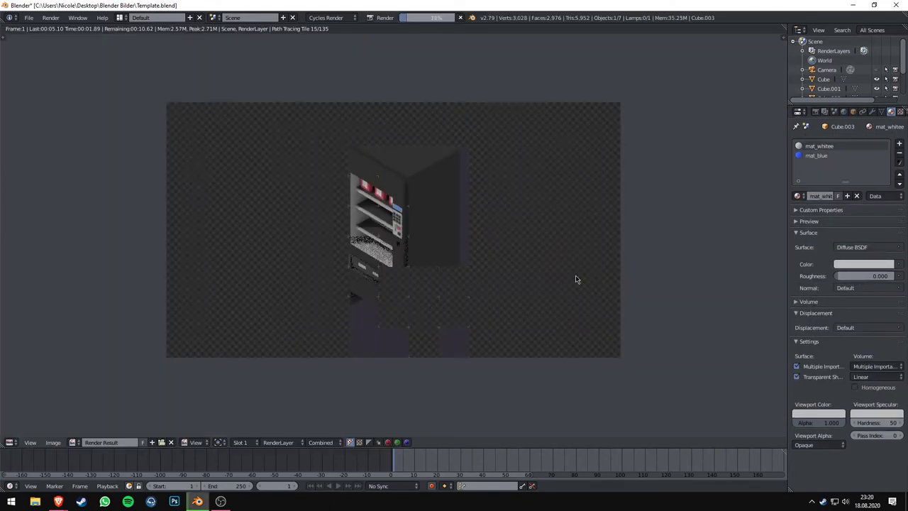
{"action": "key", "text": "Escape"}
{"action": "key", "text": "KP_0"}
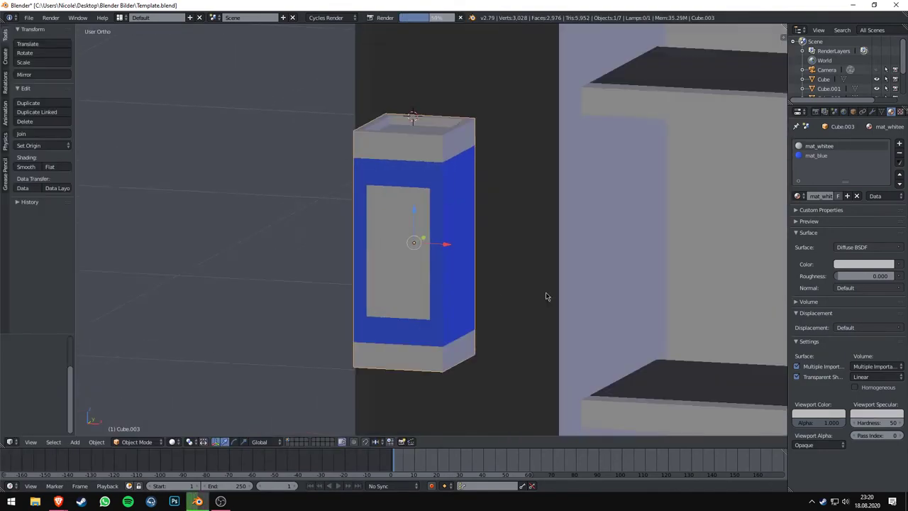
Step: Deepen the blue box along Y and adjust its X scale in the transform panel
{"action": "key", "text": "s"}
{"action": "key", "text": "y"}
{"action": "left_click", "coordinate": [426, 256]}
{"action": "key", "text": "n"}
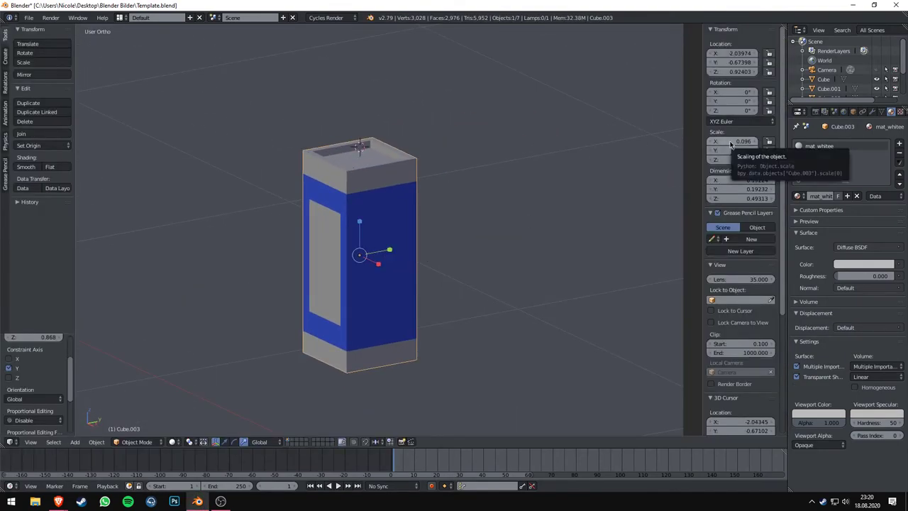
{"action": "left_click", "coordinate": [753, 139]}
{"action": "key", "text": "Return"}
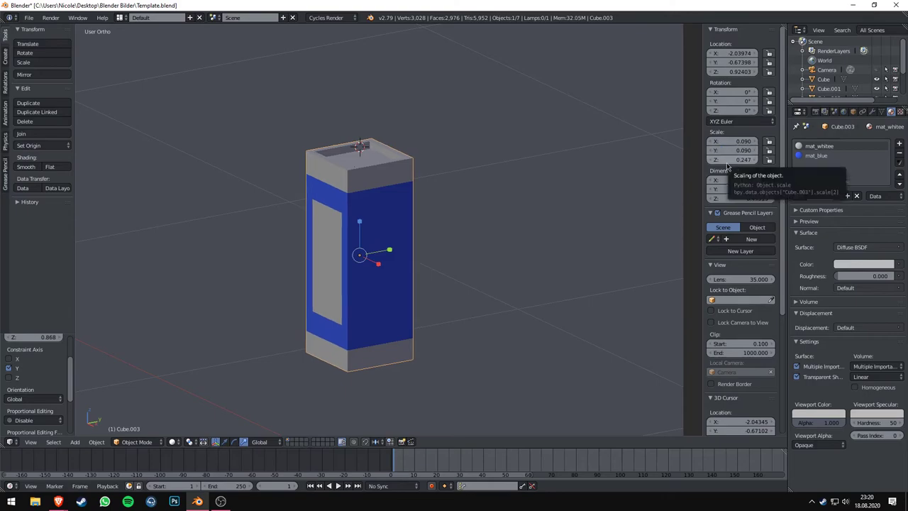
{"action": "key", "text": "n"}
Step: Move the blue box onto the middle shelf and shrink it slightly
{"action": "key", "text": "KP_3"}
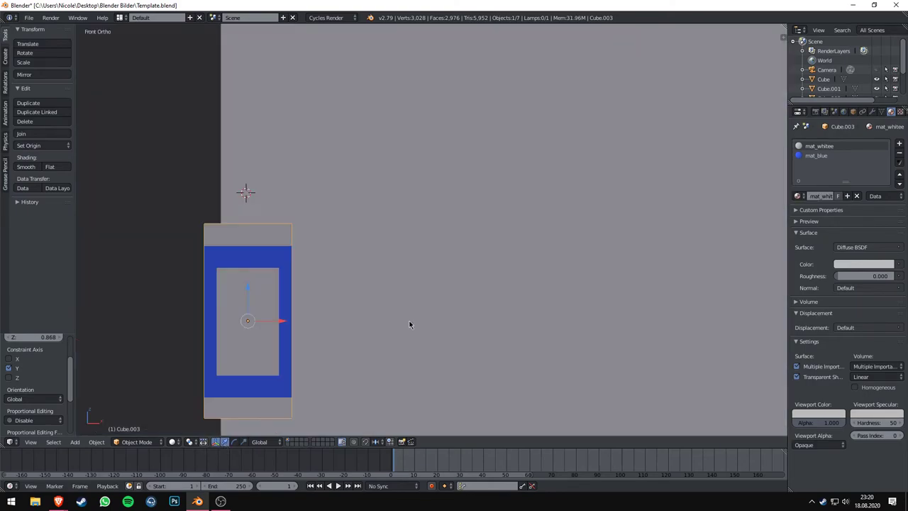
{"action": "scroll", "coordinate": [450, 277], "scroll_direction": "down", "scroll_amount": 4}
{"action": "scroll", "coordinate": [343, 214], "scroll_direction": "down", "scroll_amount": 2}
{"action": "middle_click_drag", "start_coordinate": [343, 214], "coordinate": [443, 168]}
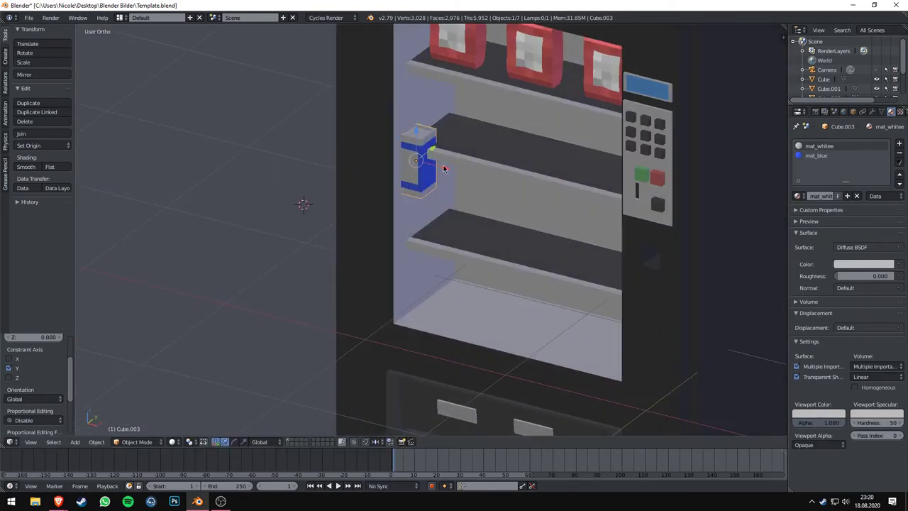
{"action": "left_click_drag", "start_coordinate": [466, 122], "coordinate": [466, 88]}
{"action": "key", "text": "KP_1"}
{"action": "scroll", "coordinate": [496, 131], "scroll_direction": "up", "scroll_amount": 3}
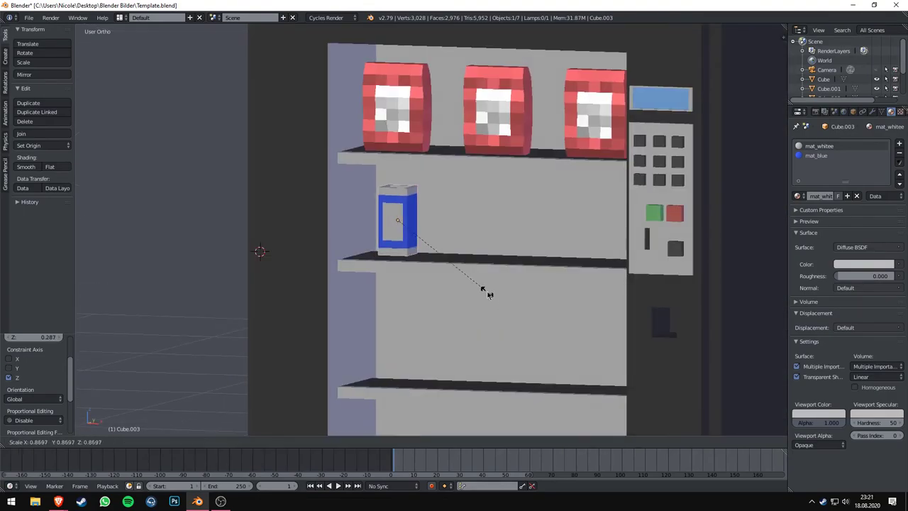
{"action": "middle_click_drag", "start_coordinate": [496, 131], "coordinate": [483, 208]}
{"action": "scroll", "coordinate": [483, 208], "scroll_direction": "down", "scroll_amount": 3}
Step: Place two sideways copies of the blue box along the middle shelf
{"action": "key", "text": "shift+d"}
{"action": "key", "text": "KP_1"}
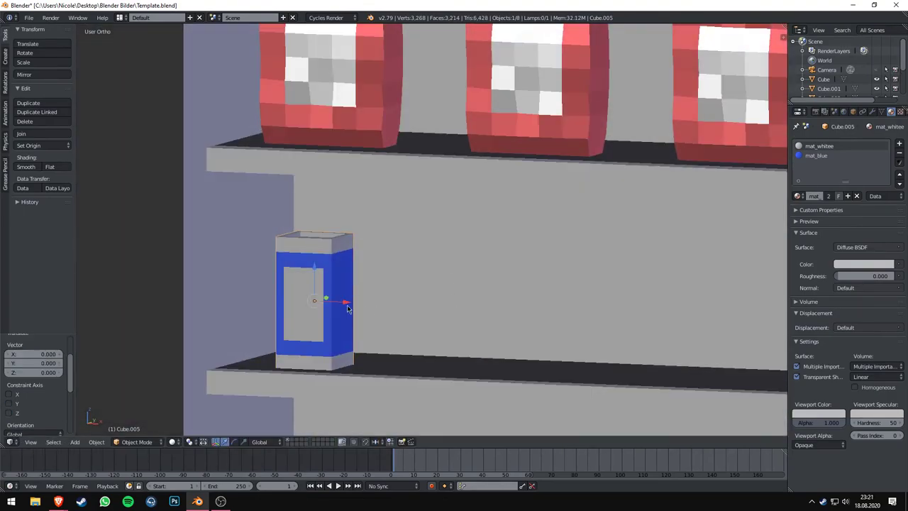
{"action": "key", "text": "x"}
{"action": "left_click", "coordinate": [522, 331]}
{"action": "scroll", "coordinate": [562, 317], "scroll_direction": "down", "scroll_amount": 3}
{"action": "key", "text": "shift+d"}
{"action": "key", "text": "x"}
{"action": "left_click", "coordinate": [626, 300]}
Step: Add a fourth blue box at the row's end and duplicate one red chip bag
{"action": "mouse_move", "coordinate": [626, 300]}
{"action": "middle_mouse_down"}
{"action": "mouse_move", "coordinate": [469, 319]}
{"action": "mouse_move", "coordinate": [519, 304]}
{"action": "mouse_move", "coordinate": [470, 324]}
{"action": "mouse_move", "coordinate": [447, 264]}
{"action": "middle_mouse_up"}
{"action": "left_click", "coordinate": [432, 286]}
{"action": "key", "text": "shift+d"}
{"action": "key", "text": "x"}
{"action": "left_click", "coordinate": [511, 286]}
{"action": "right_click", "coordinate": [358, 128]}
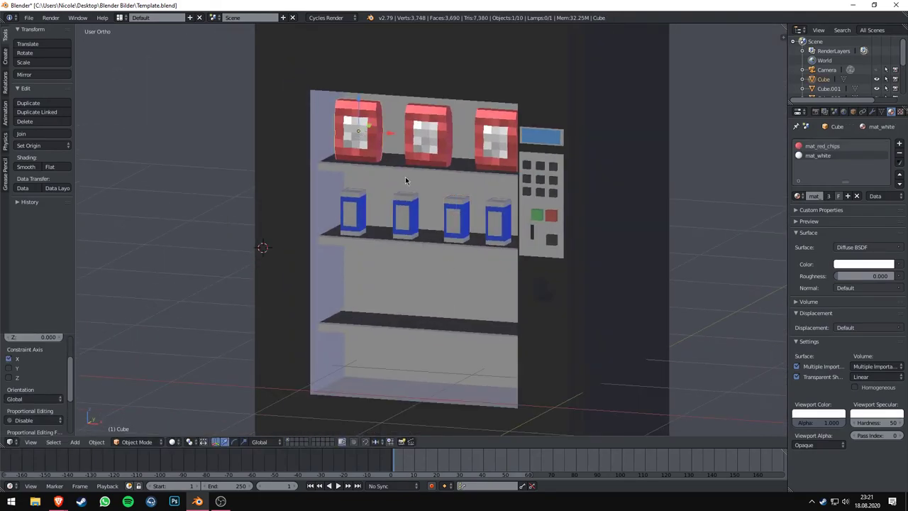
{"action": "key", "text": "shift+d"}
Step: Move the duplicated red bag straight down onto the bottom shelf
{"action": "key", "text": "z"}
{"action": "left_click", "coordinate": [408, 312]}
{"action": "scroll", "coordinate": [413, 327], "scroll_direction": "up", "scroll_amount": 2}
{"action": "scroll", "coordinate": [413, 327], "scroll_direction": "up", "scroll_amount": 2}
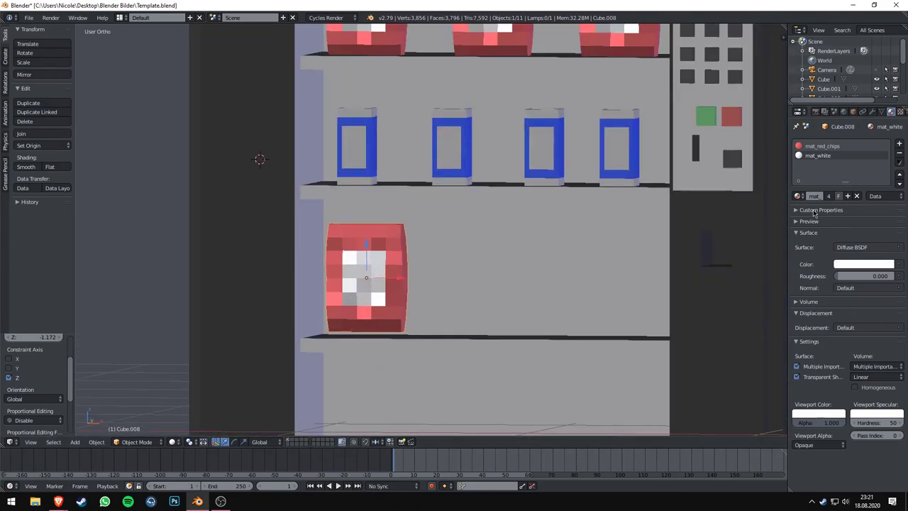
Step: Replace the new bag's red material with mat_green
{"action": "left_click", "coordinate": [899, 154]}
{"action": "type", "text": "mat_green"}
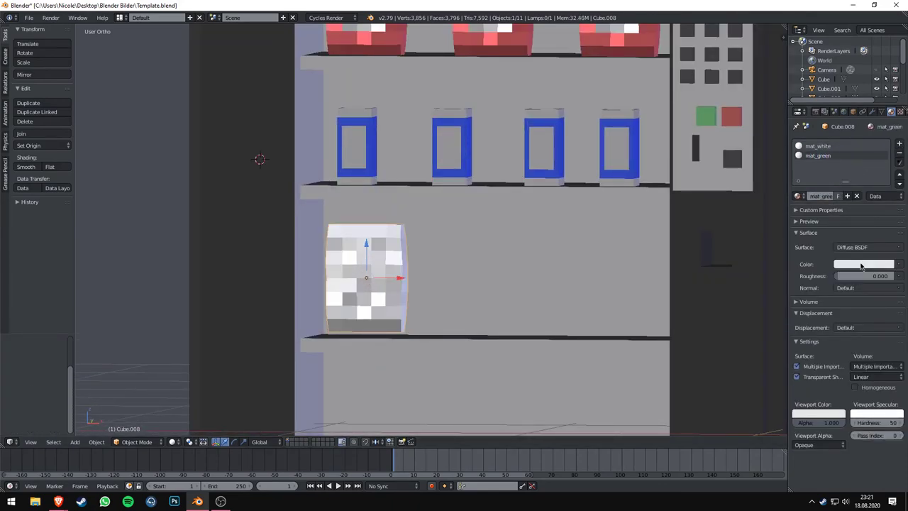
{"action": "left_click", "coordinate": [861, 266]}
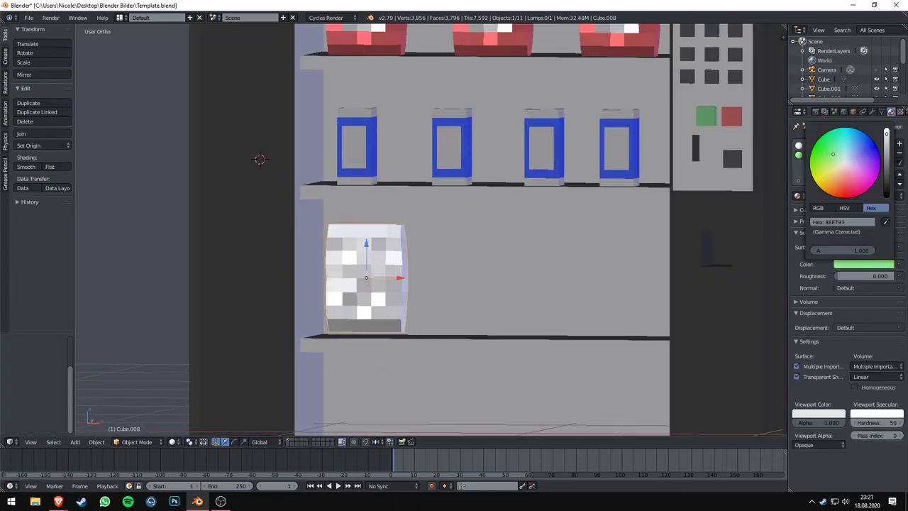
{"action": "scroll", "coordinate": [513, 347], "scroll_direction": "up", "scroll_amount": 1}
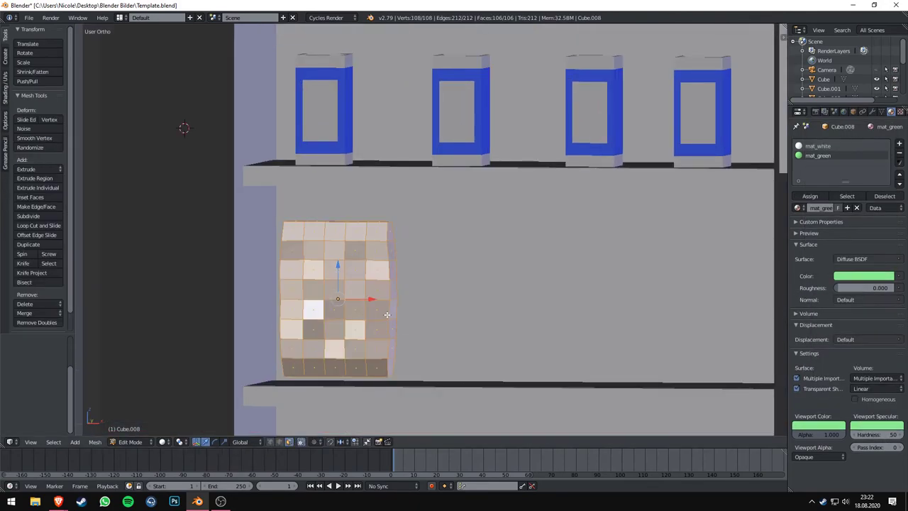
{"action": "scroll", "coordinate": [513, 347], "scroll_direction": "up", "scroll_amount": 4}
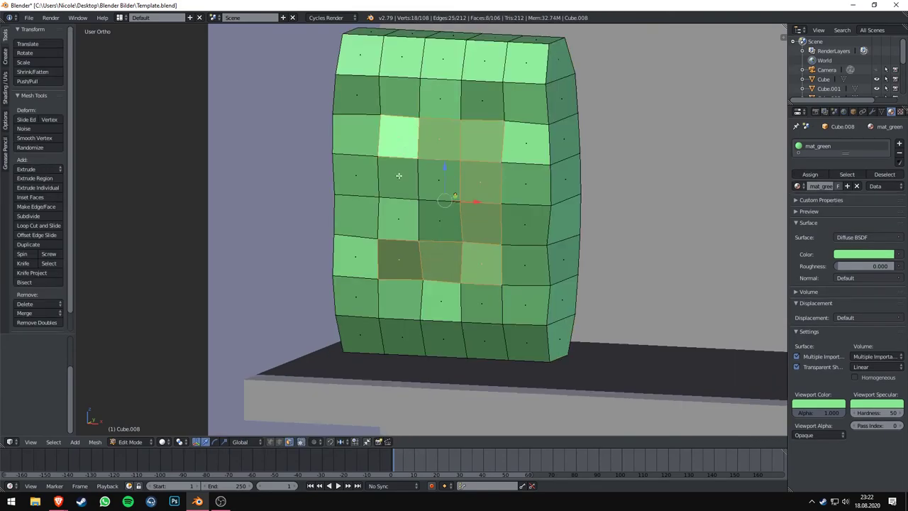
Step: Add a second white material slot, mat_whiteeee, and assign it to the label faces
{"action": "left_click", "coordinate": [899, 143]}
{"action": "double_click", "coordinate": [834, 155]}
{"action": "type", "text": "mat_whiteeee"}
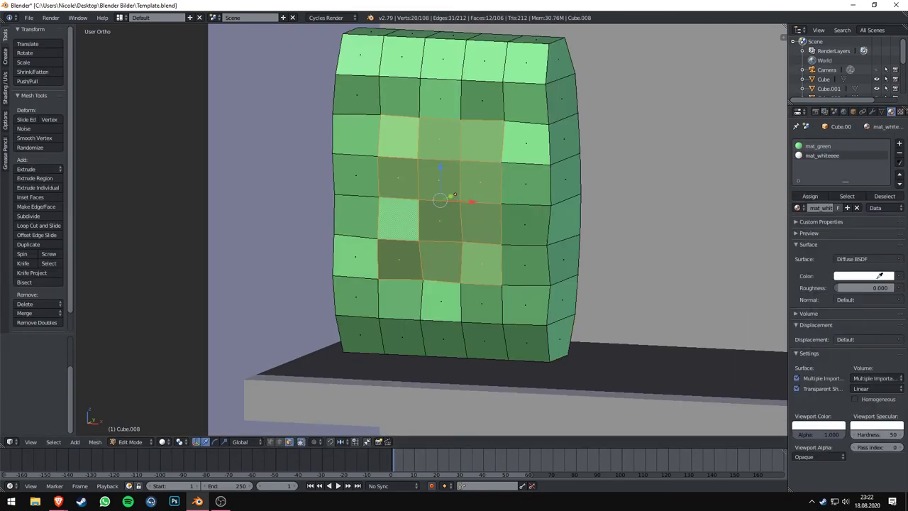
{"action": "left_click", "coordinate": [810, 196]}
Step: Duplicate the green bag sideways to fill the bottom shelf with three bags
{"action": "key", "text": "Tab"}
{"action": "key", "text": "shift+d"}
{"action": "left_click", "coordinate": [529, 217]}
{"action": "key", "text": "KP_1"}
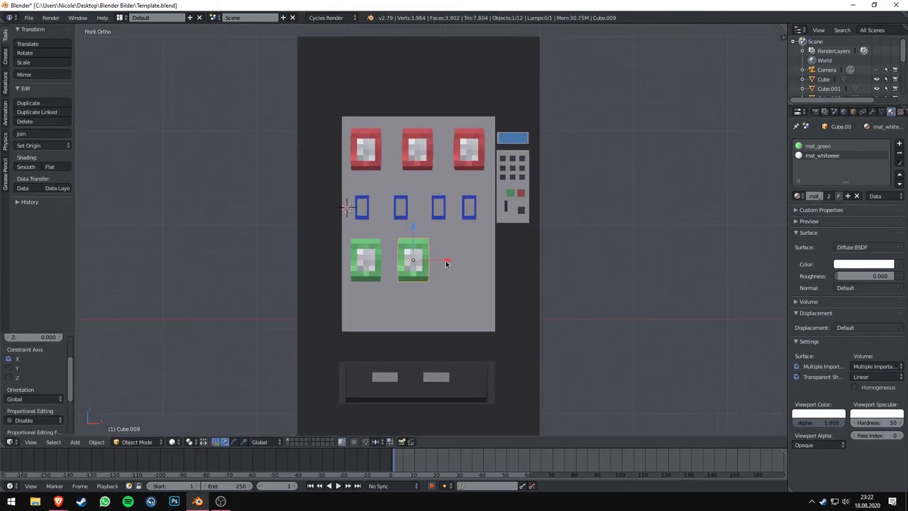
Step: Render a test image from the scene camera and check it
{"action": "key", "text": "KP_0"}
{"action": "key", "text": "F12"}
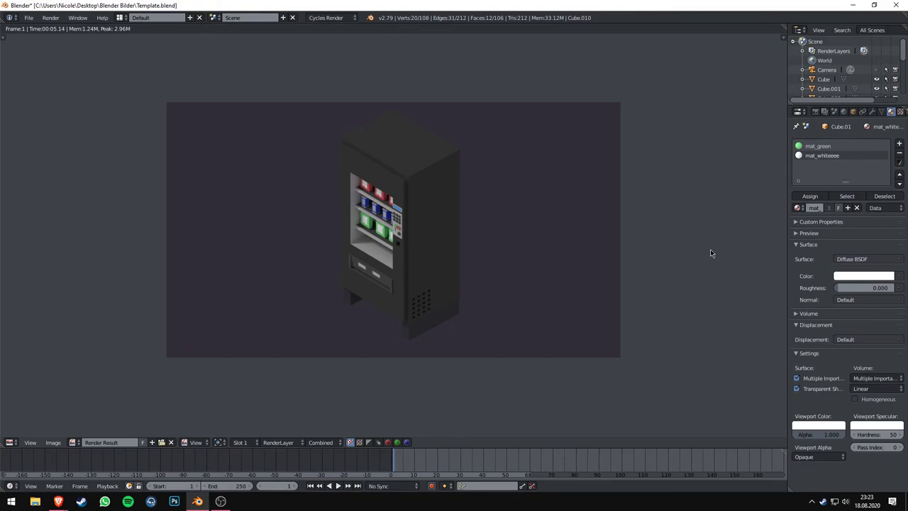
{"action": "key", "text": "Escape"}
Step: Select the bottom shelf faces of the machine body and lower them along Z
{"action": "scroll", "coordinate": [323, 200], "scroll_direction": "up", "scroll_amount": 2}
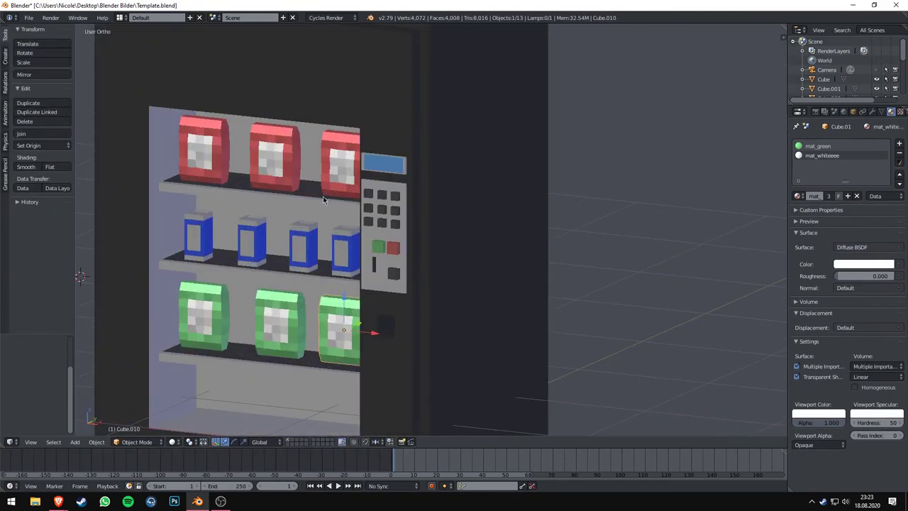
{"action": "right_click", "coordinate": [323, 199]}
{"action": "key", "text": "Tab"}
{"action": "middle_click_drag", "start_coordinate": [523, 237], "coordinate": [377, 220]}
{"action": "right_click", "coordinate": [377, 220], "text": "alt"}
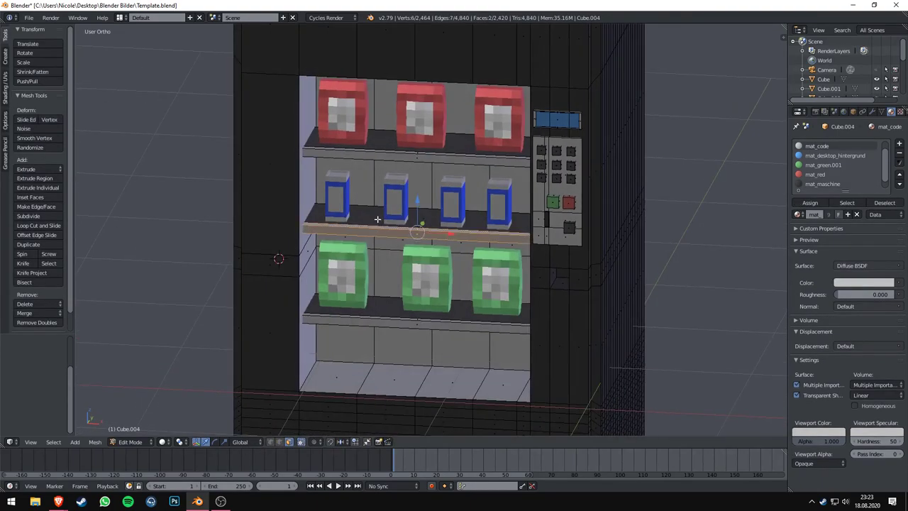
{"action": "right_click", "coordinate": [380, 238], "text": "alt+shift"}
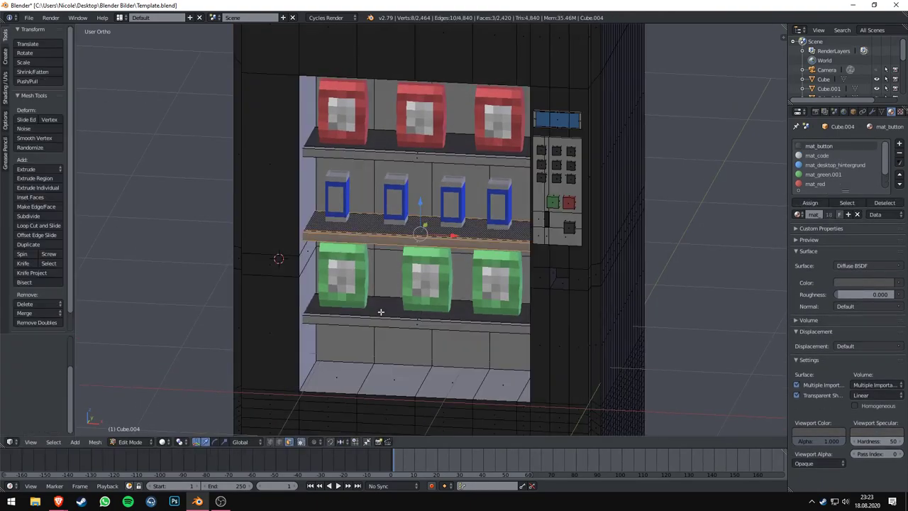
{"action": "right_click", "coordinate": [380, 311], "text": "alt"}
{"action": "right_click", "coordinate": [382, 323], "text": "alt+shift"}
{"action": "key", "text": "g"}
{"action": "key", "text": "z"}
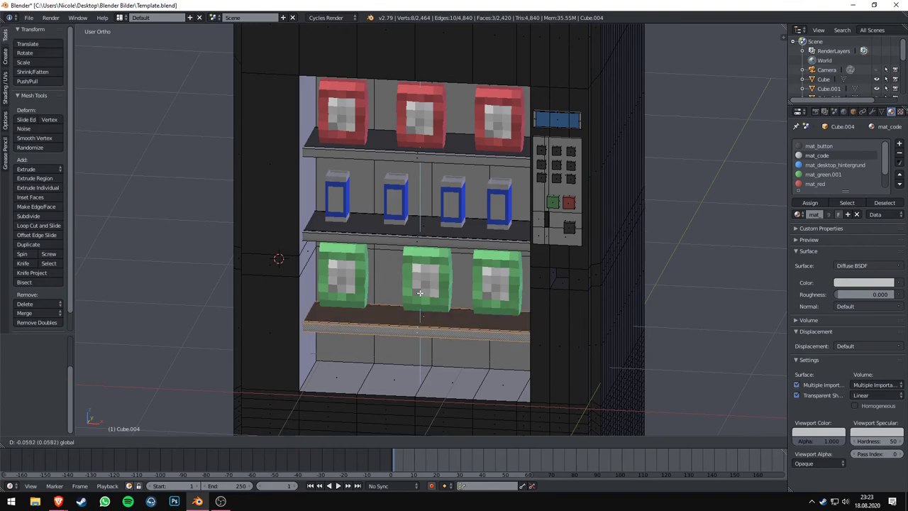
{"action": "left_click", "coordinate": [420, 292]}
Step: Lower one of the blue boxes back onto its shelf
{"action": "scroll", "coordinate": [420, 292], "scroll_direction": "up", "scroll_amount": 2}
{"action": "key", "text": "Tab"}
{"action": "right_click", "coordinate": [381, 202]}
{"action": "middle_click_drag", "start_coordinate": [474, 199], "coordinate": [465, 216], "text": "shift"}
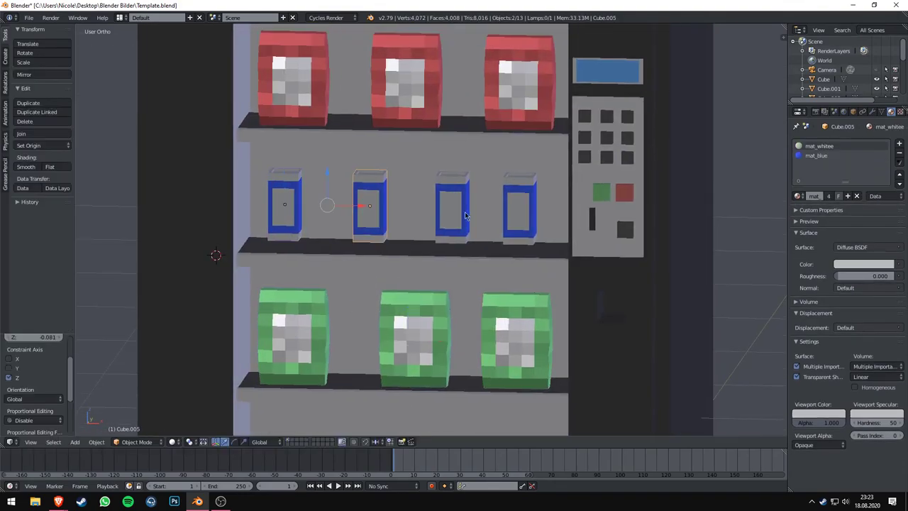
Step: Duplicate the shelf edge faces slightly upward to form a raised front rail, then inspect it
{"action": "right_click", "coordinate": [410, 186]}
{"action": "mouse_move", "coordinate": [412, 191]}
{"action": "middle_mouse_down"}
{"action": "mouse_move", "coordinate": [416, 284]}
{"action": "mouse_move", "coordinate": [383, 197]}
{"action": "middle_mouse_up"}
{"action": "key", "text": "Tab"}
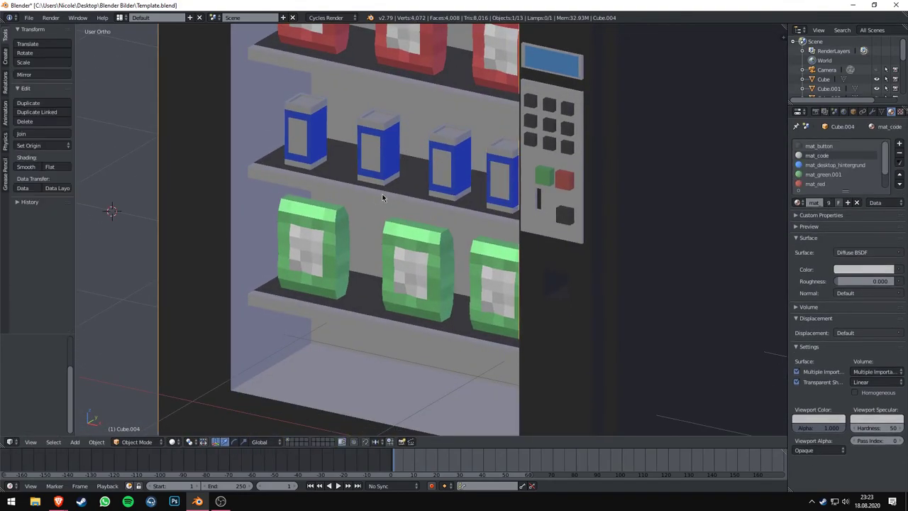
{"action": "middle_click_drag", "start_coordinate": [383, 325], "coordinate": [397, 368], "text": "shift"}
{"action": "key", "text": "shift+d"}
{"action": "key", "text": "z"}
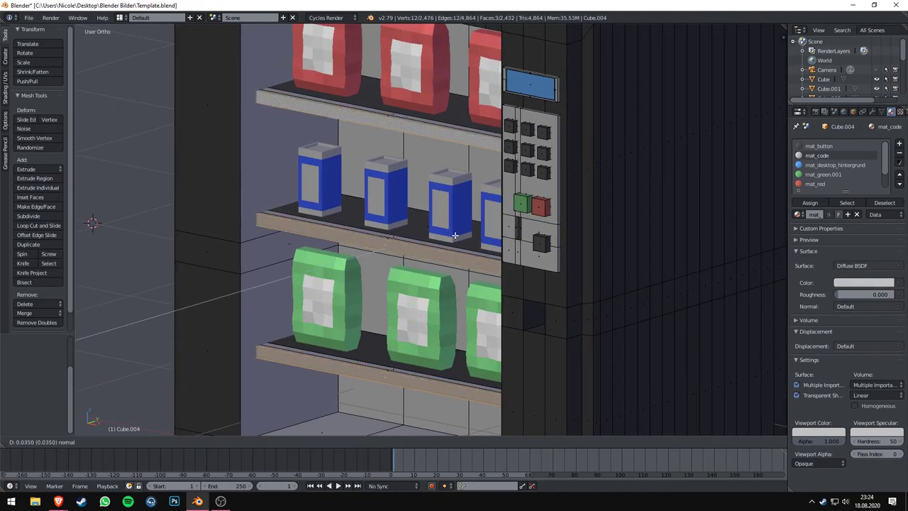
{"action": "left_click", "coordinate": [426, 244]}
{"action": "key", "text": "Tab"}
{"action": "middle_click_drag", "start_coordinate": [425, 244], "coordinate": [397, 234]}
{"action": "key", "text": "Tab"}
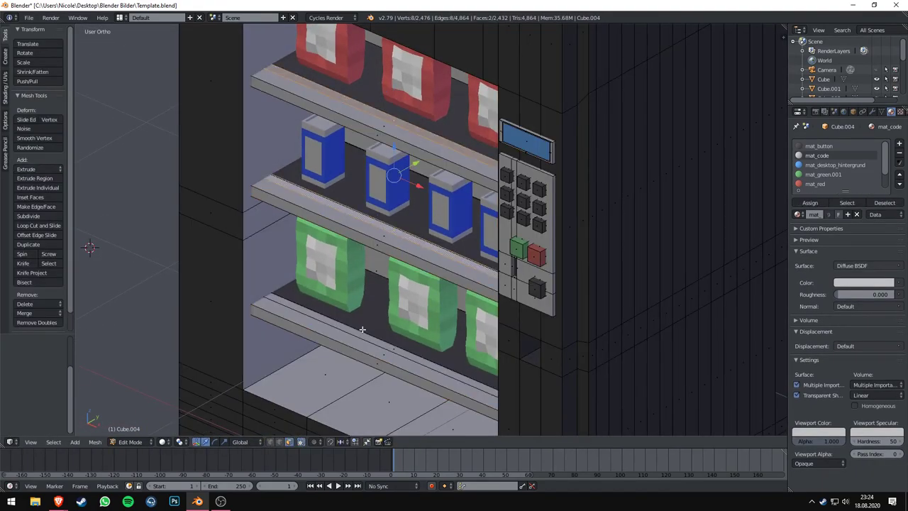
{"action": "key", "text": "Tab"}
{"action": "middle_click_drag", "start_coordinate": [440, 212], "coordinate": [468, 184]}
Step: Slide the third blue box into line on the middle shelf and return to camera view
{"action": "right_click", "coordinate": [478, 94]}
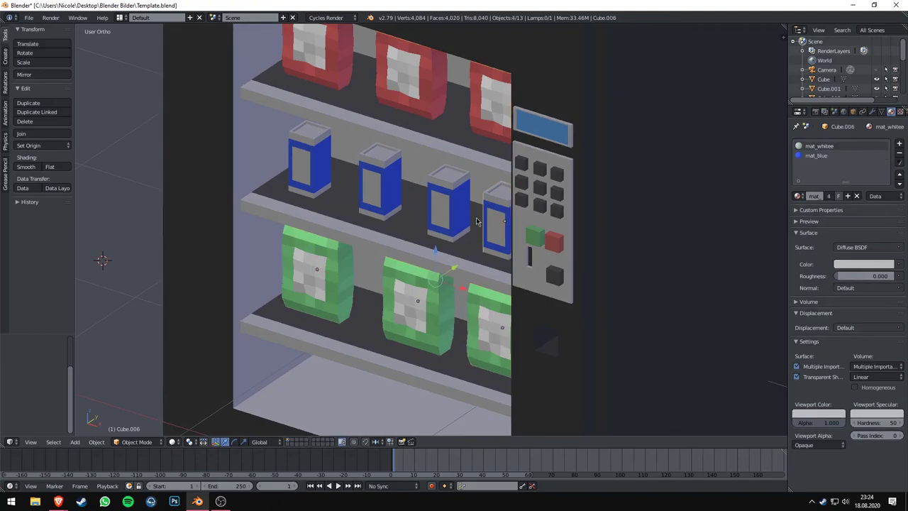
{"action": "middle_click_drag", "start_coordinate": [478, 94], "coordinate": [397, 199]}
{"action": "right_click", "coordinate": [398, 199]}
{"action": "key", "text": "Tab"}
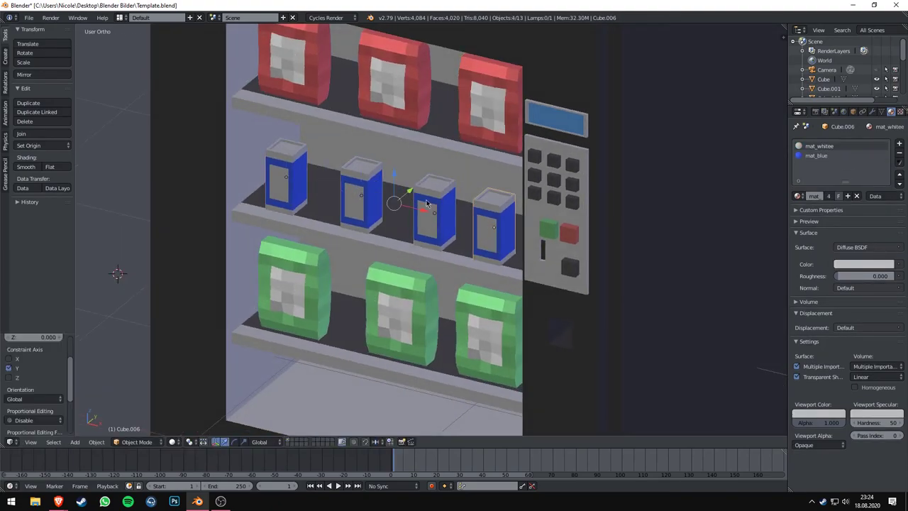
{"action": "scroll", "coordinate": [330, 253], "scroll_direction": "up", "scroll_amount": 2}
{"action": "scroll", "coordinate": [330, 253], "scroll_direction": "down", "scroll_amount": 5}
{"action": "key", "text": "Tab"}
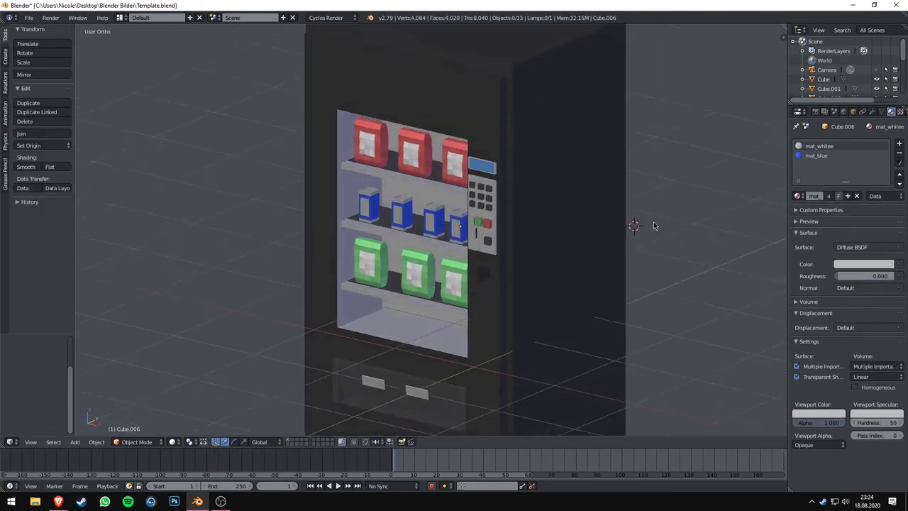
{"action": "key", "text": "KP_0"}
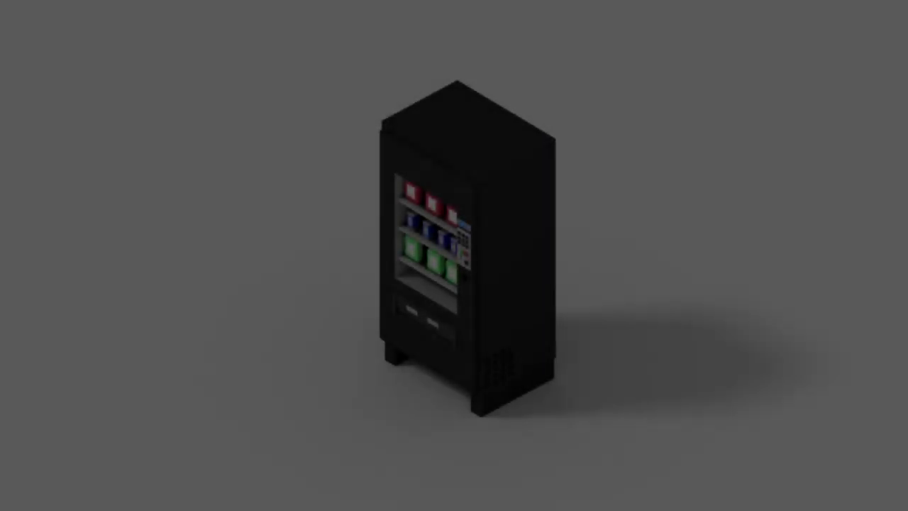